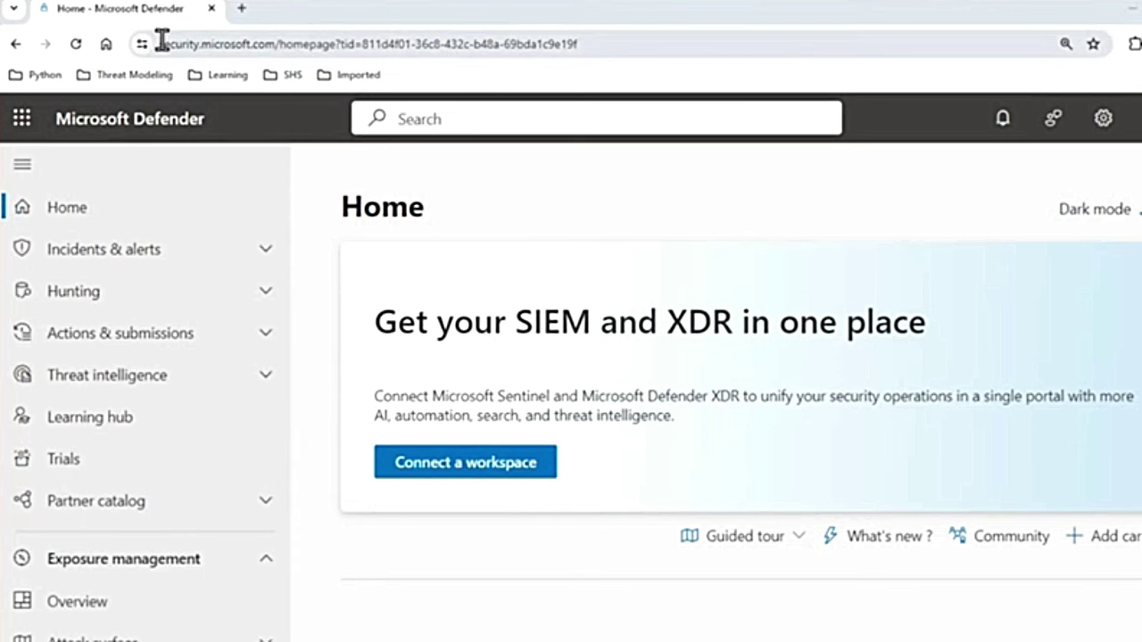
- Open the Endpoints settings of the Defender portal at Advanced features and collapse the navigation pane
drag(162, 42, 280, 51)
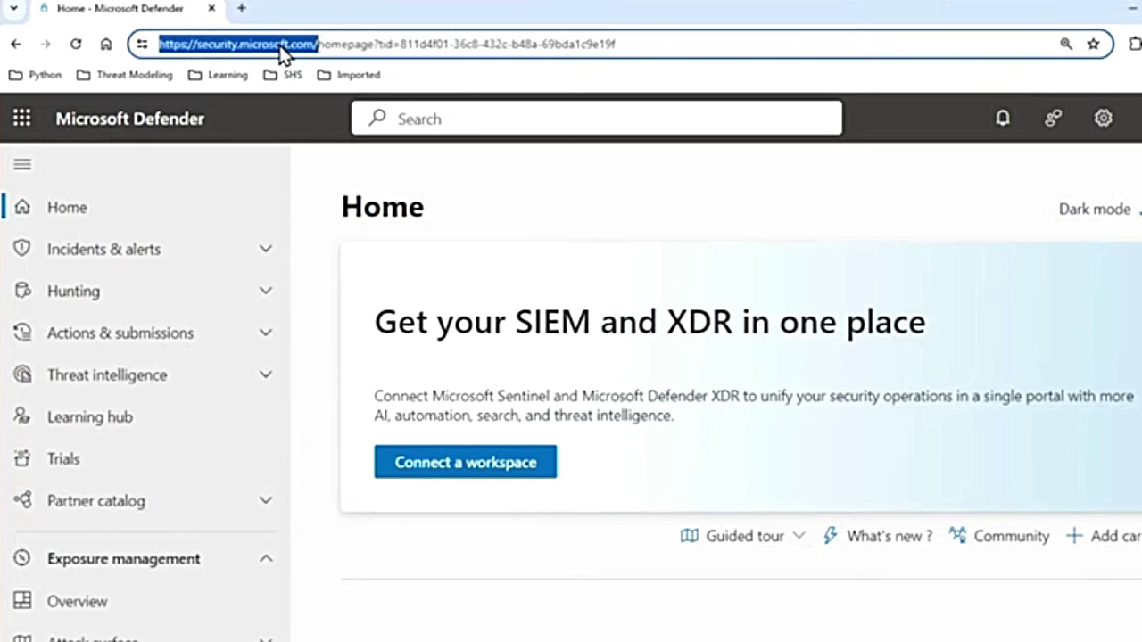
scroll(173, 301, down, 6)
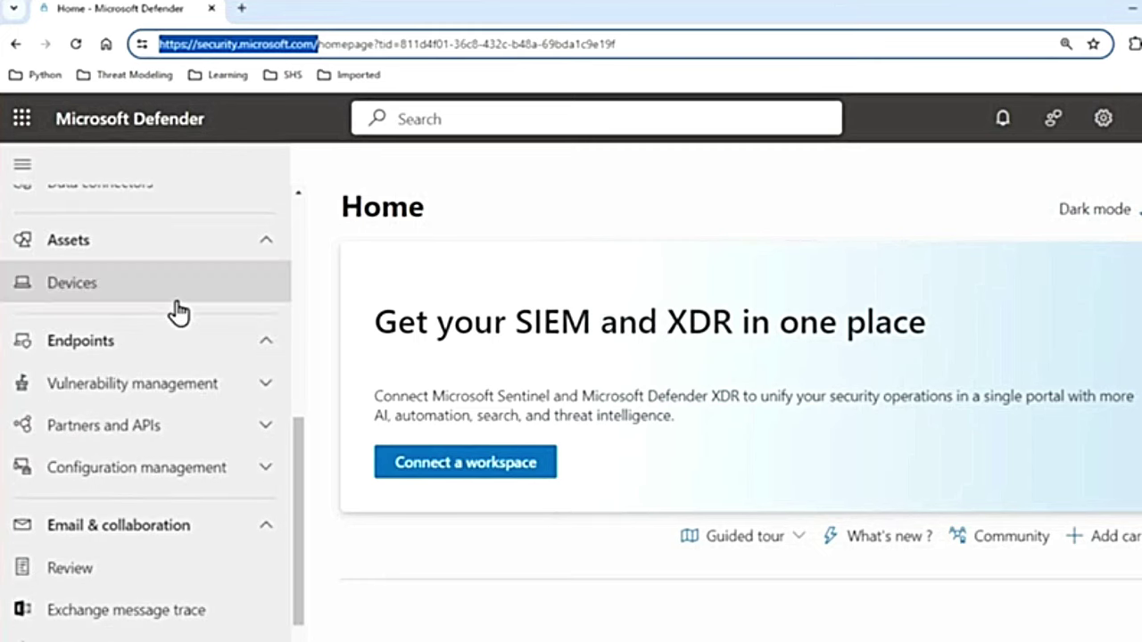
scroll(179, 312, down, 3)
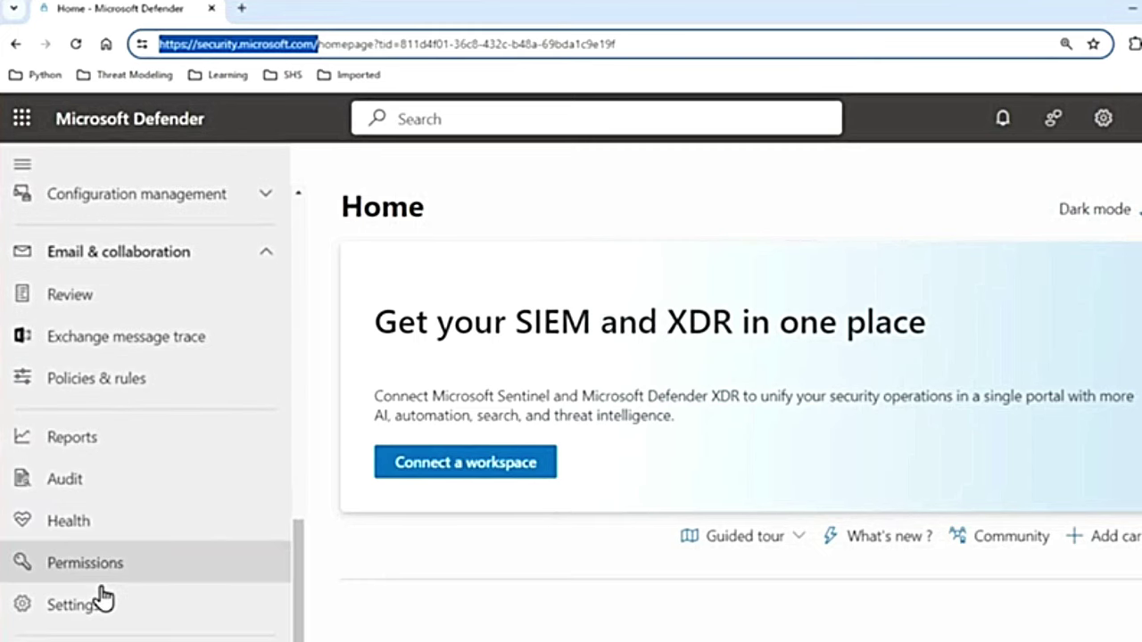
click(85, 611)
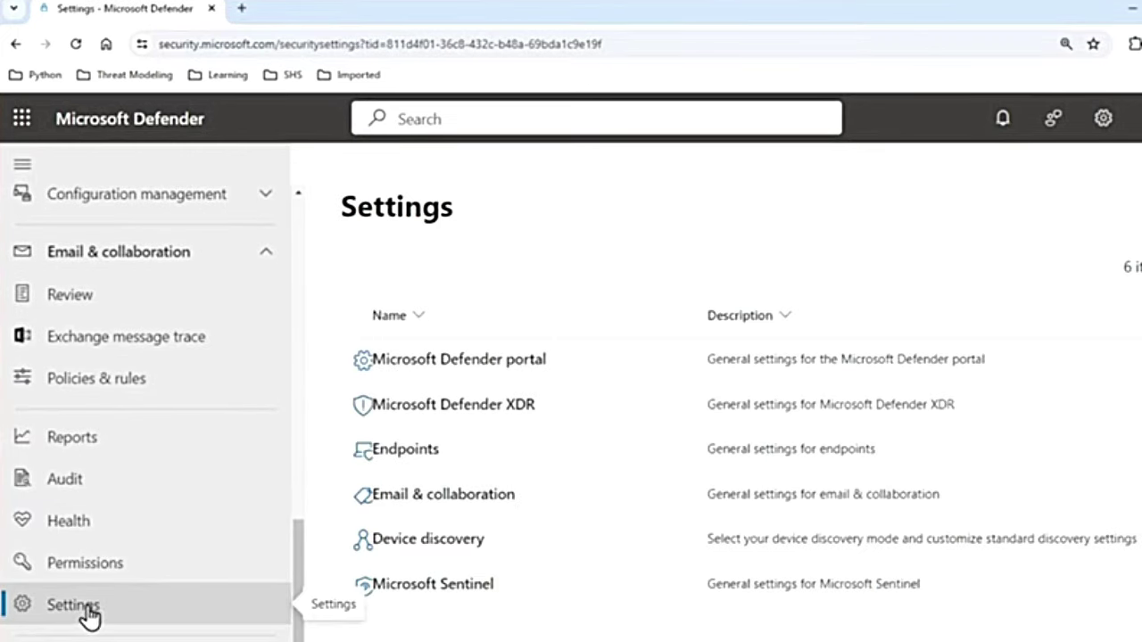
click(401, 459)
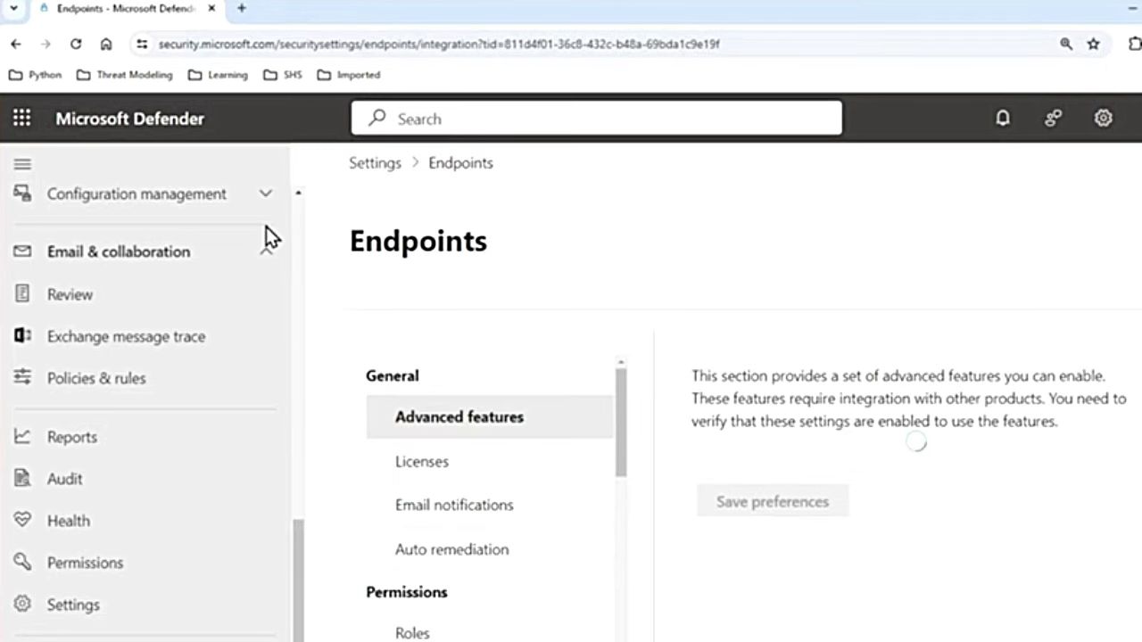
click(23, 166)
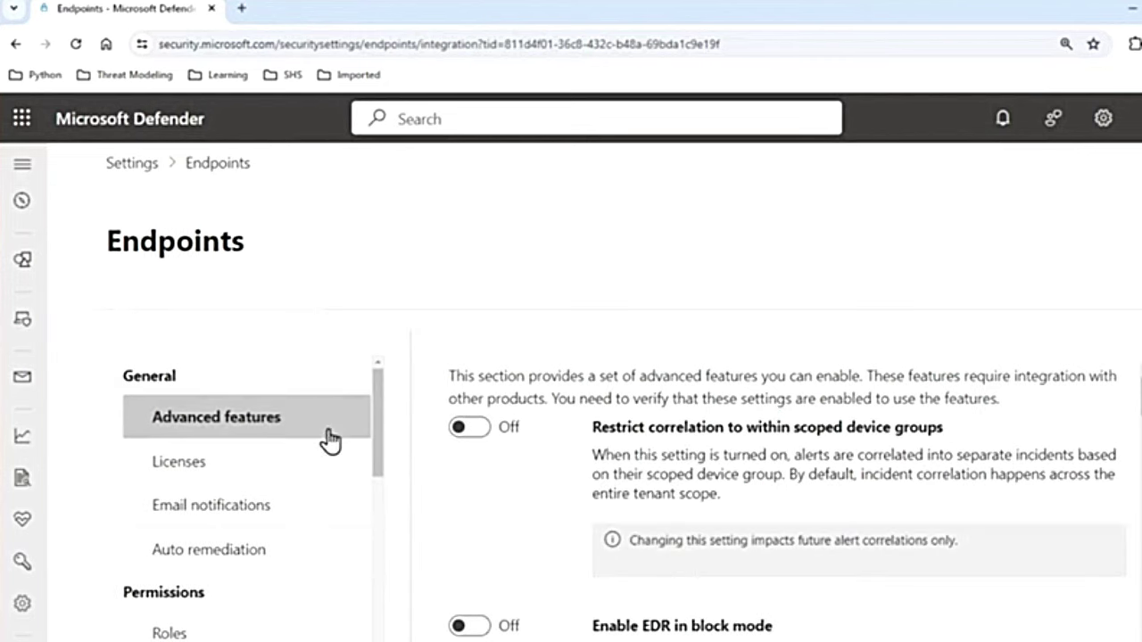
- Look through the list of advanced endpoint features and examine the option Restrict correlation to within scoped device groups
scroll(700, 491, down, 1)
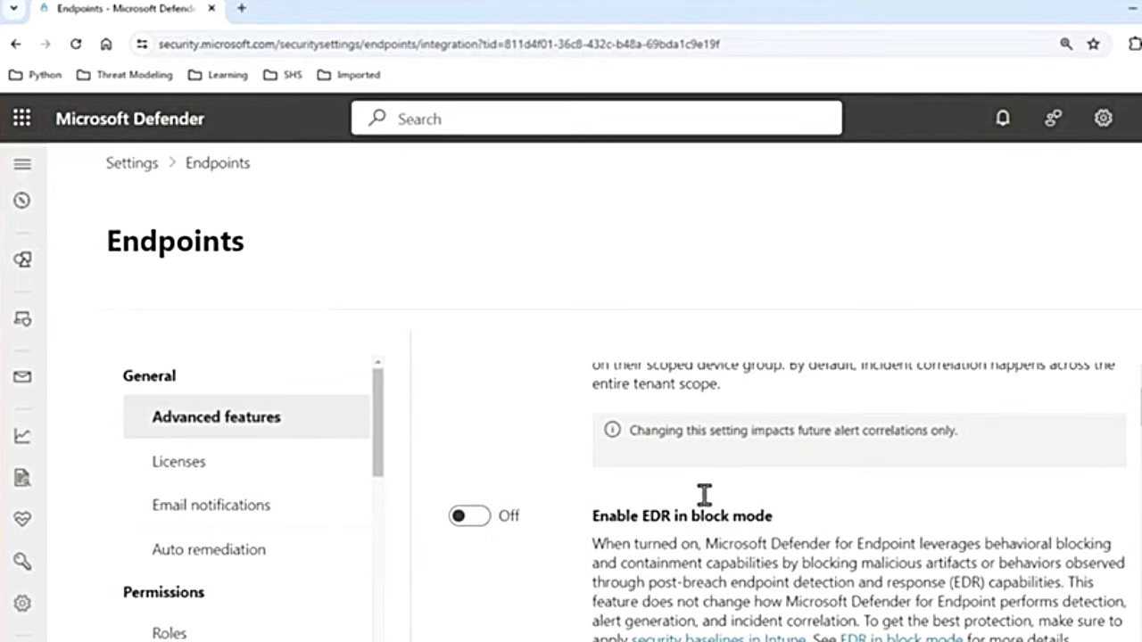
scroll(704, 493, down, 15)
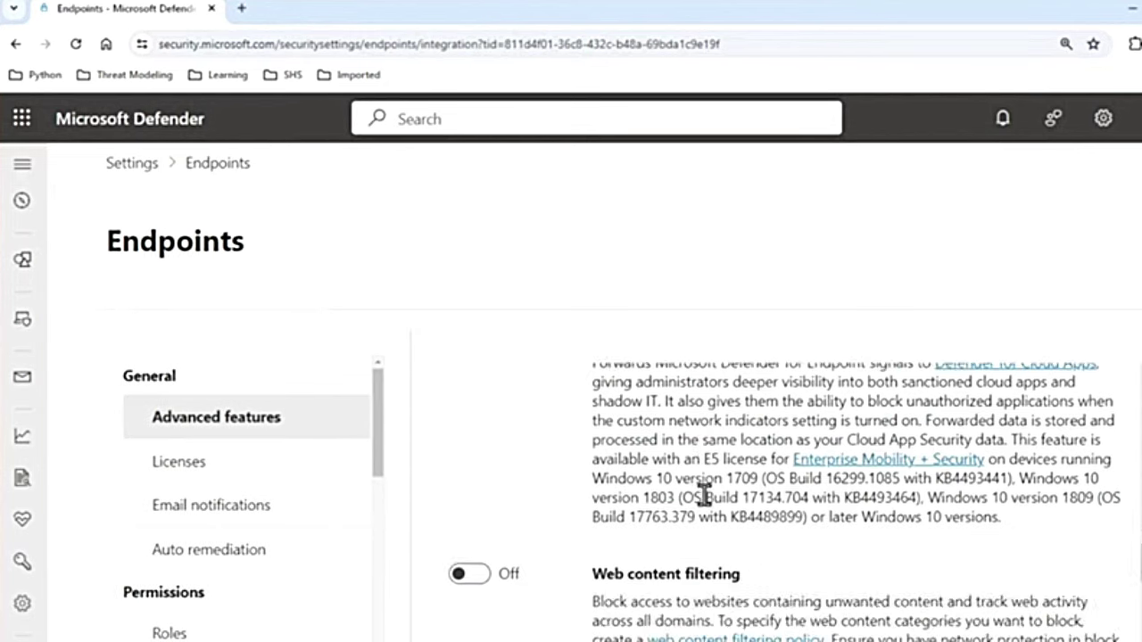
scroll(704, 496, down, 12)
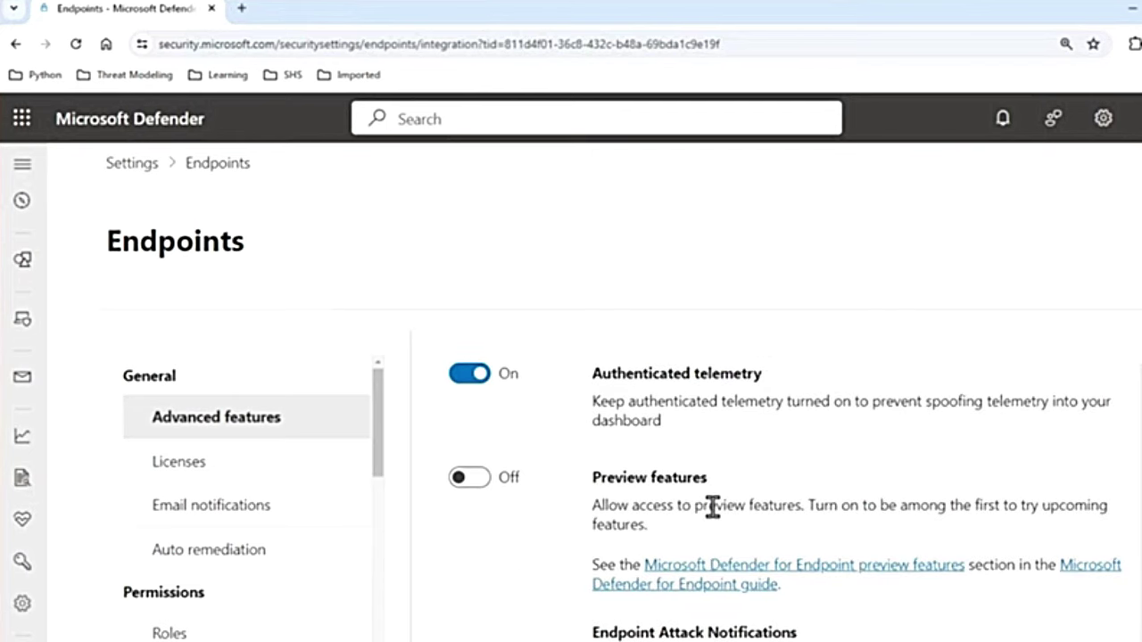
scroll(713, 506, up, 20)
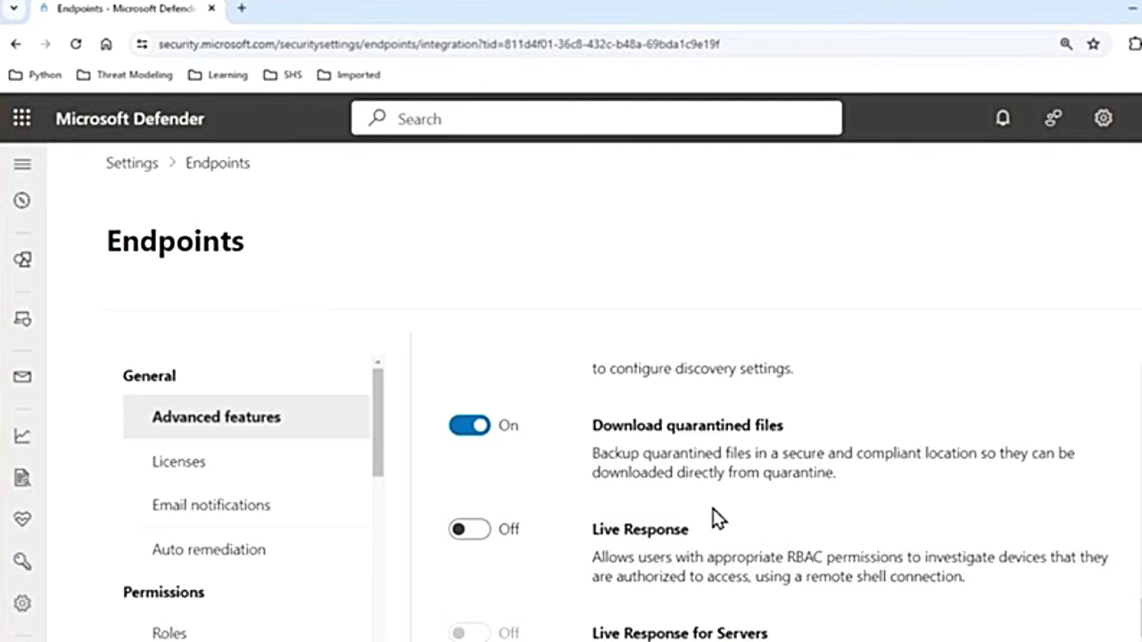
scroll(712, 506, up, 1)
drag(591, 427, 945, 434)
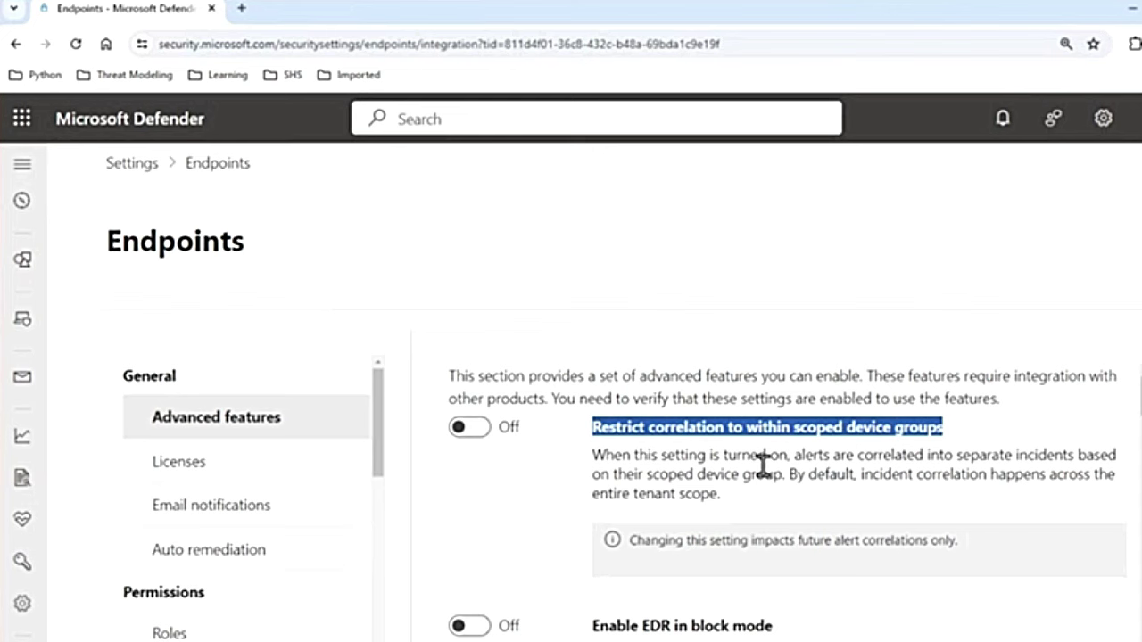
drag(845, 427, 961, 437)
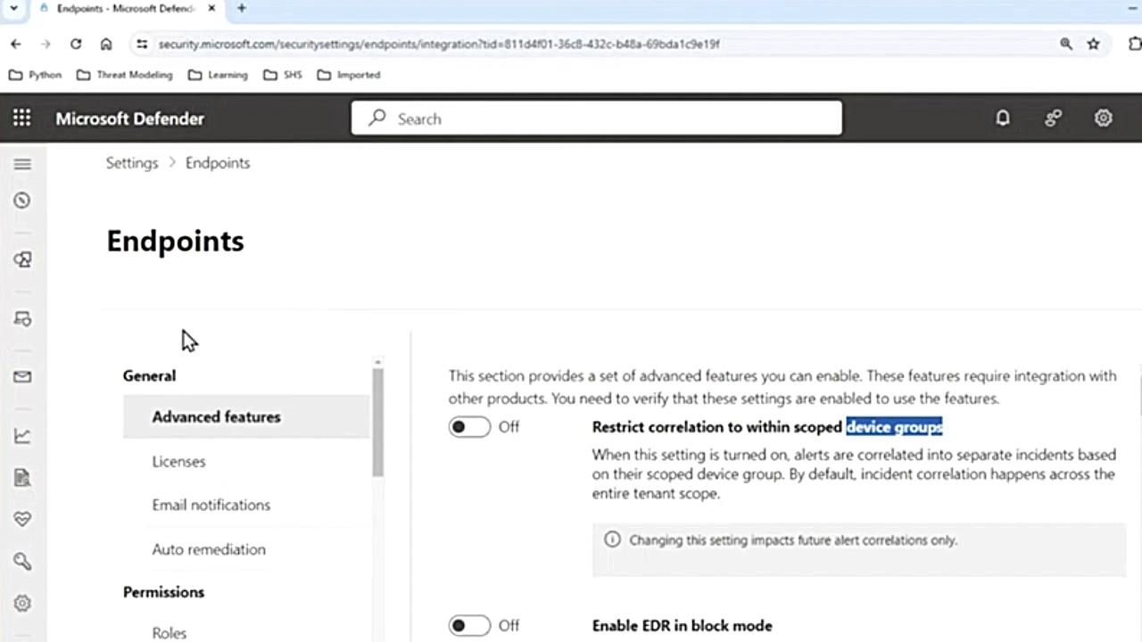
- Show the Device groups permissions page and where a new device group is added
scroll(259, 526, down, 2)
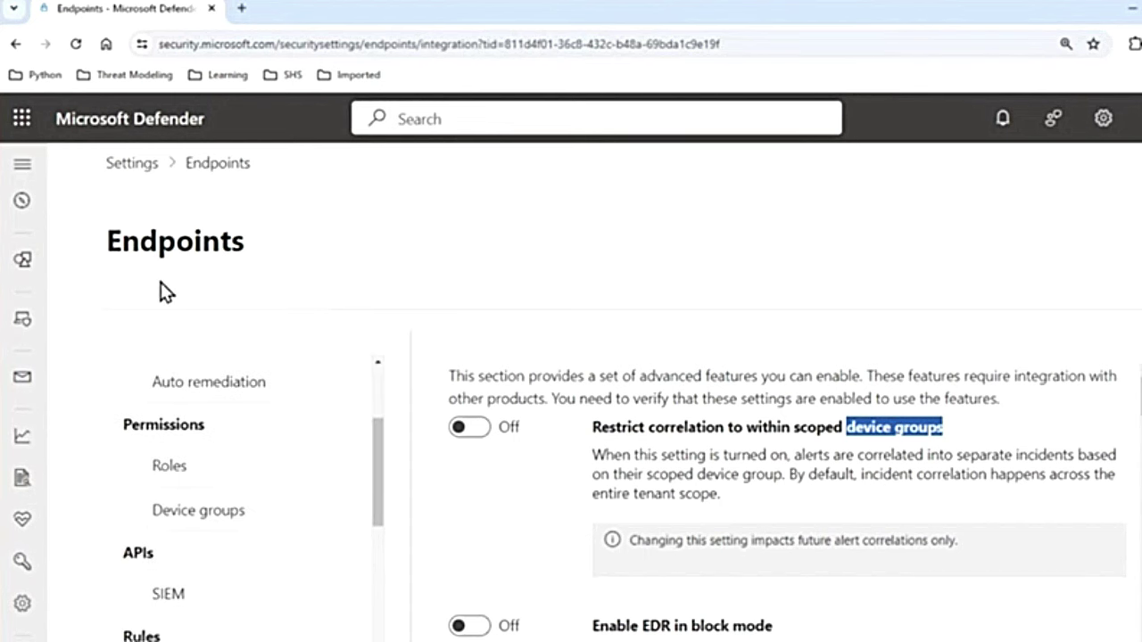
click(207, 517)
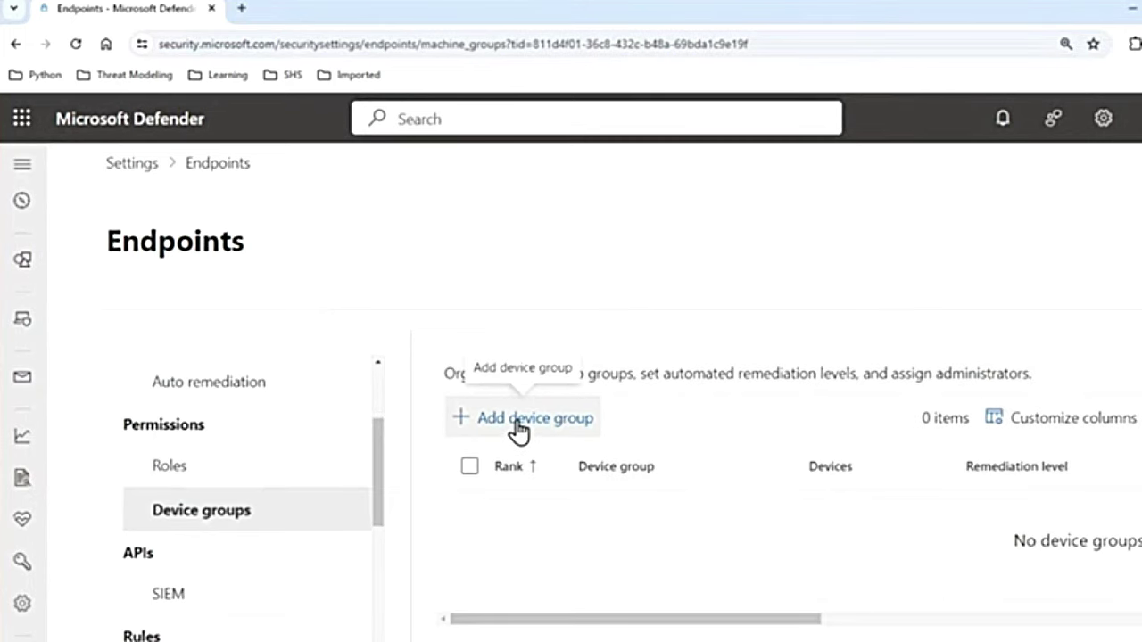
click(517, 419)
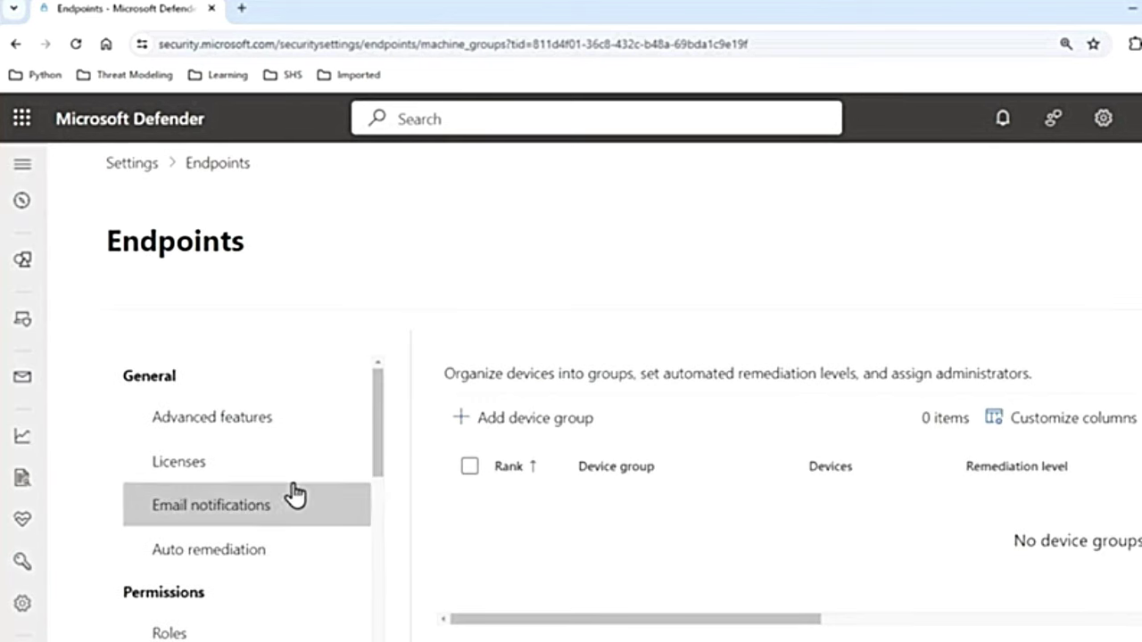
- Return to Advanced features and review the description of Restrict correlation to within scoped device groups
click(245, 428)
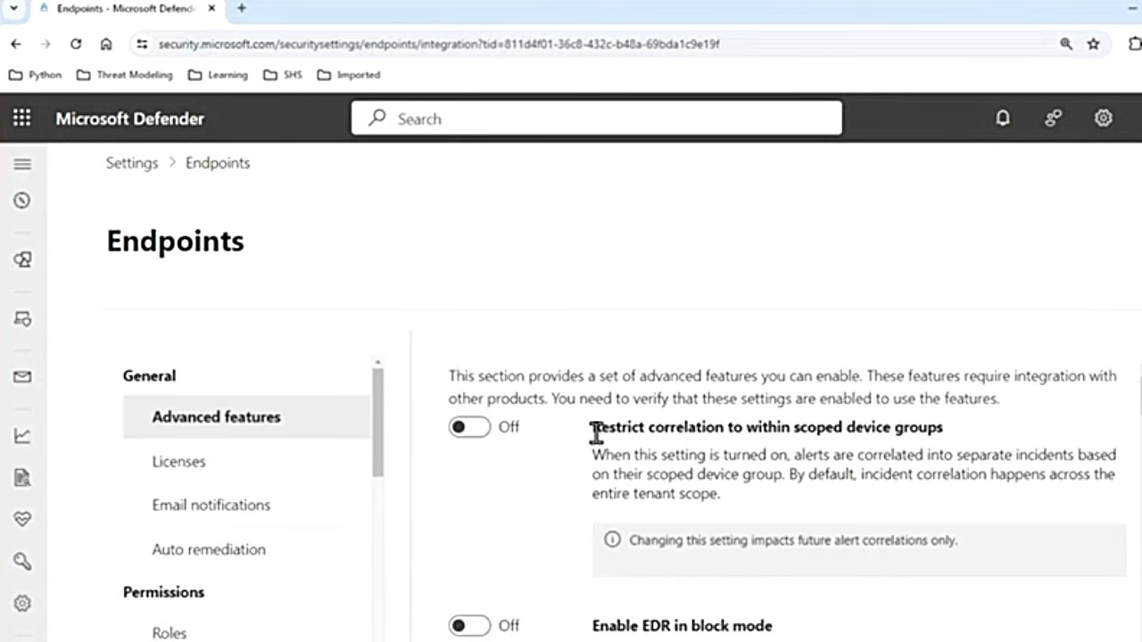
drag(596, 434, 719, 432)
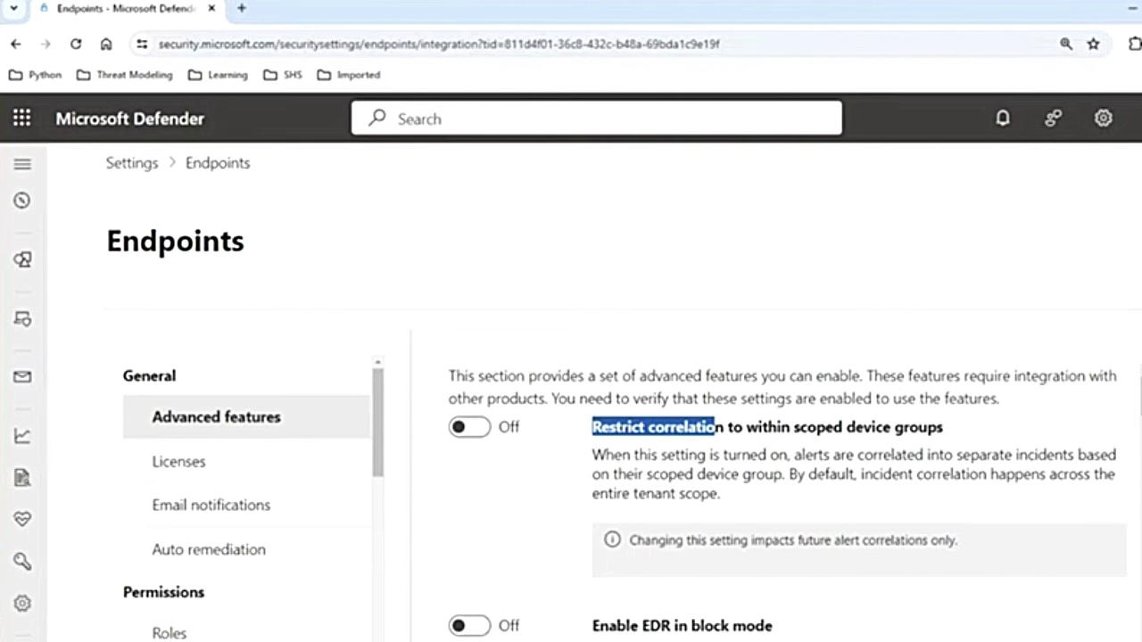
click(962, 440)
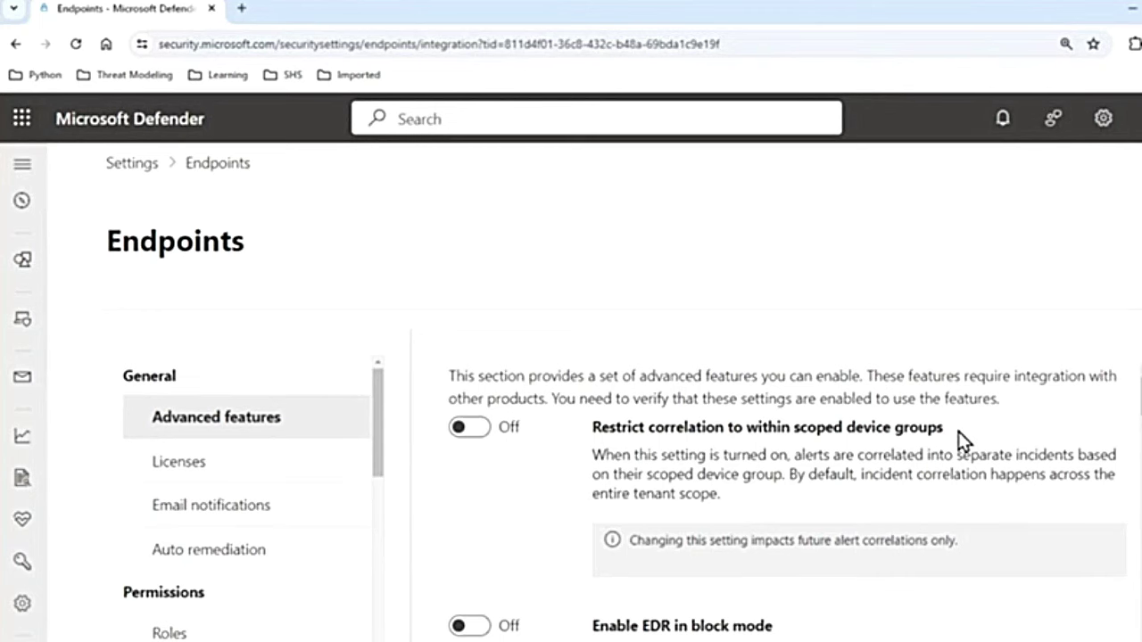
drag(959, 430, 591, 418)
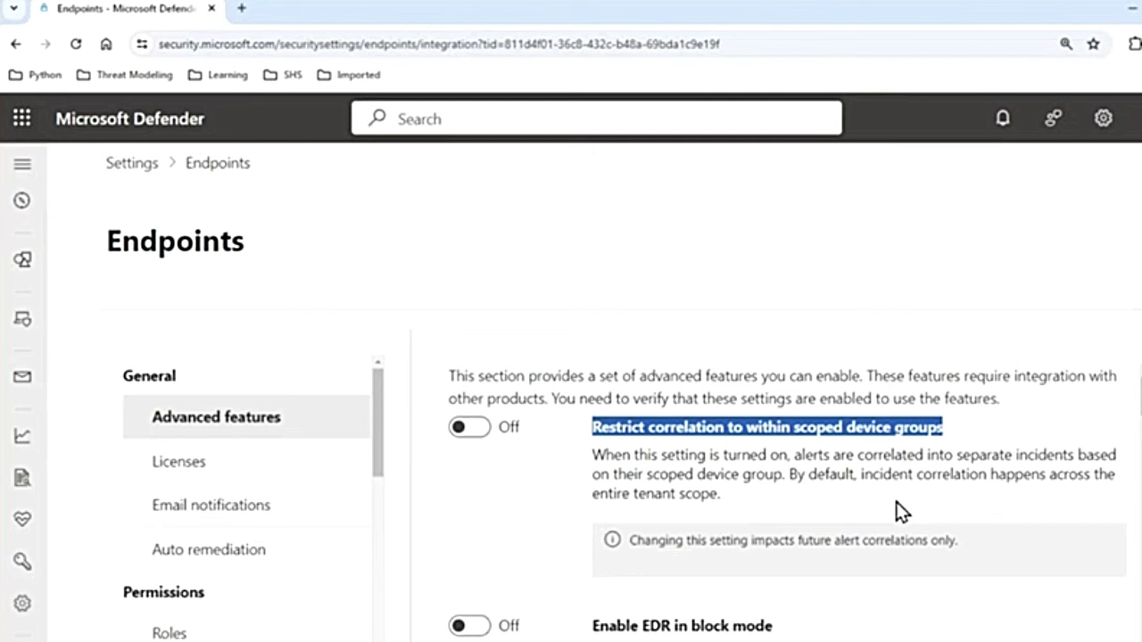
click(963, 478)
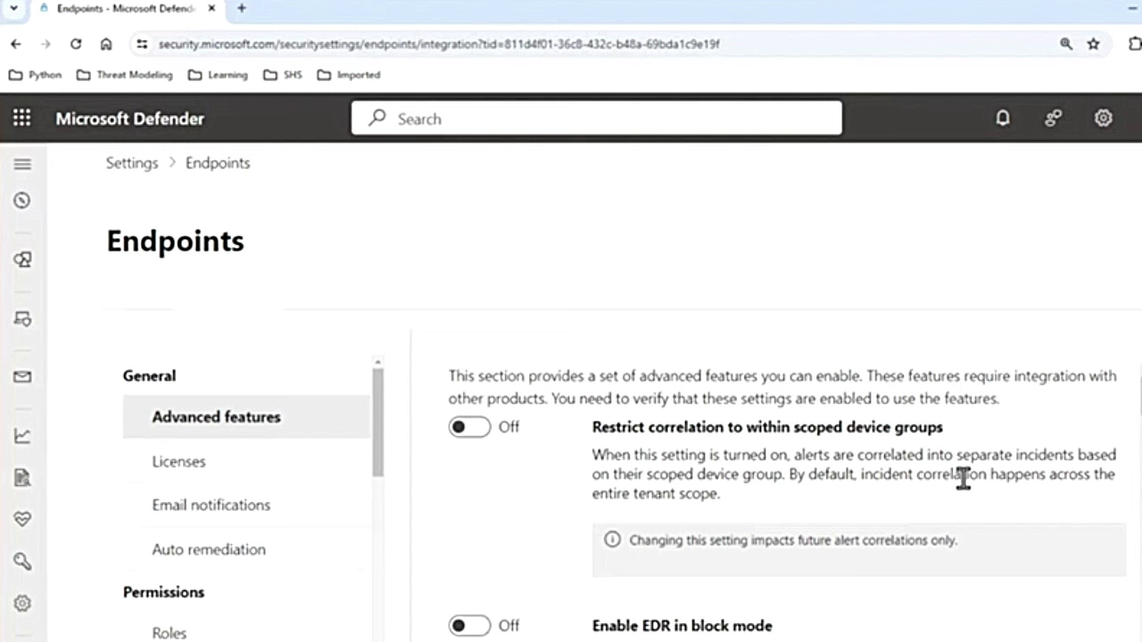
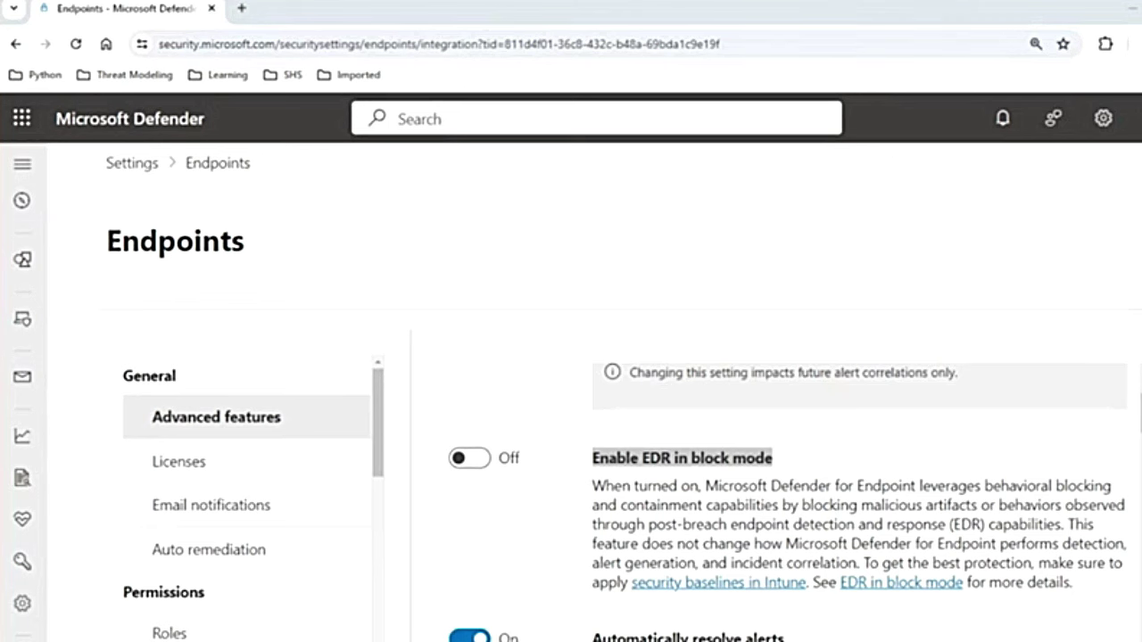
- Turn on Enable EDR in block mode and switch it back off
click(494, 484)
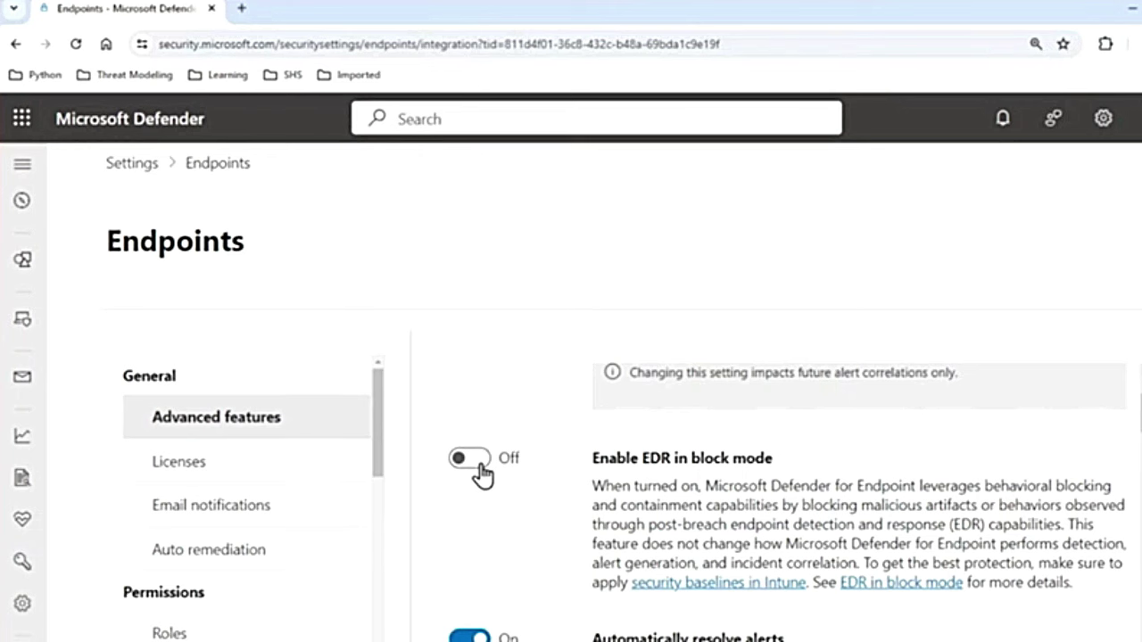
click(477, 466)
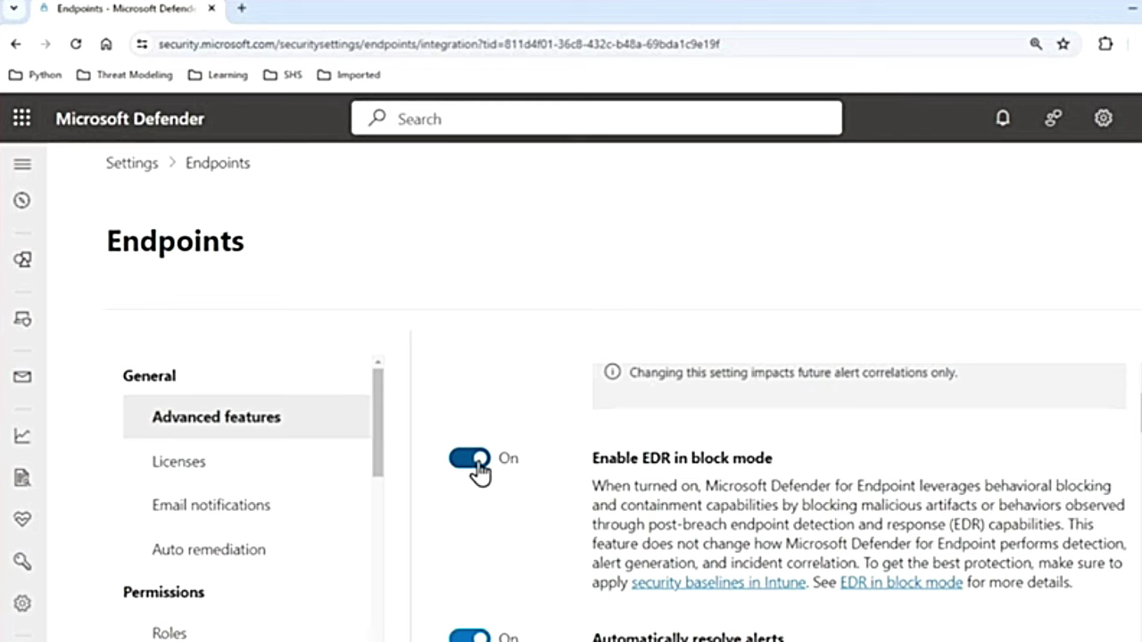
click(479, 461)
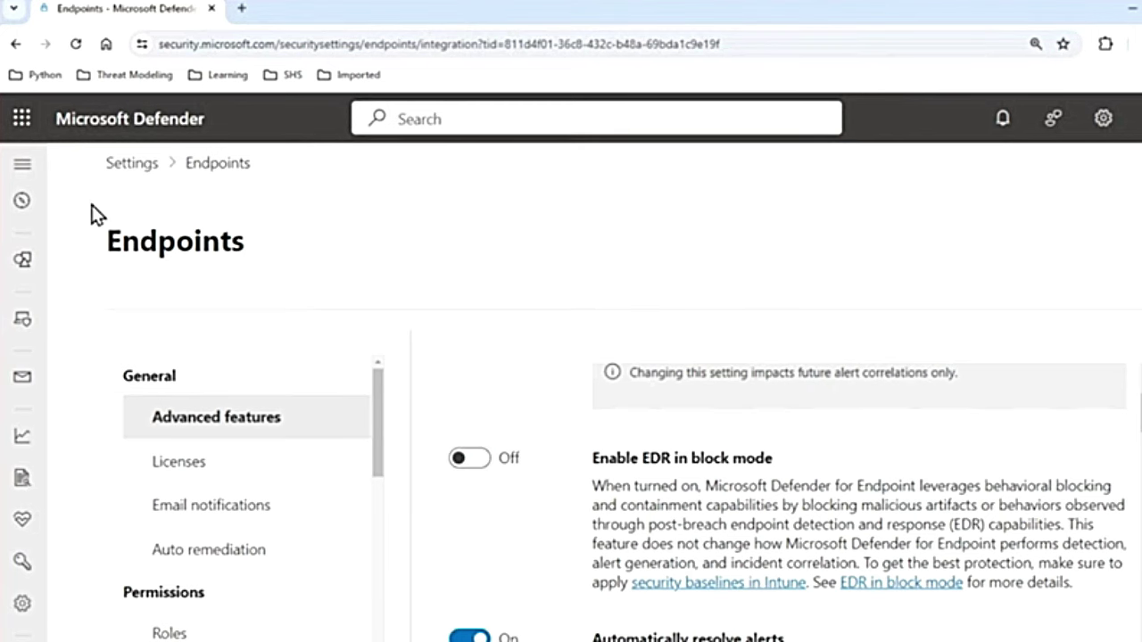
- View the pending actions in the Action center under Actions & submissions
click(27, 170)
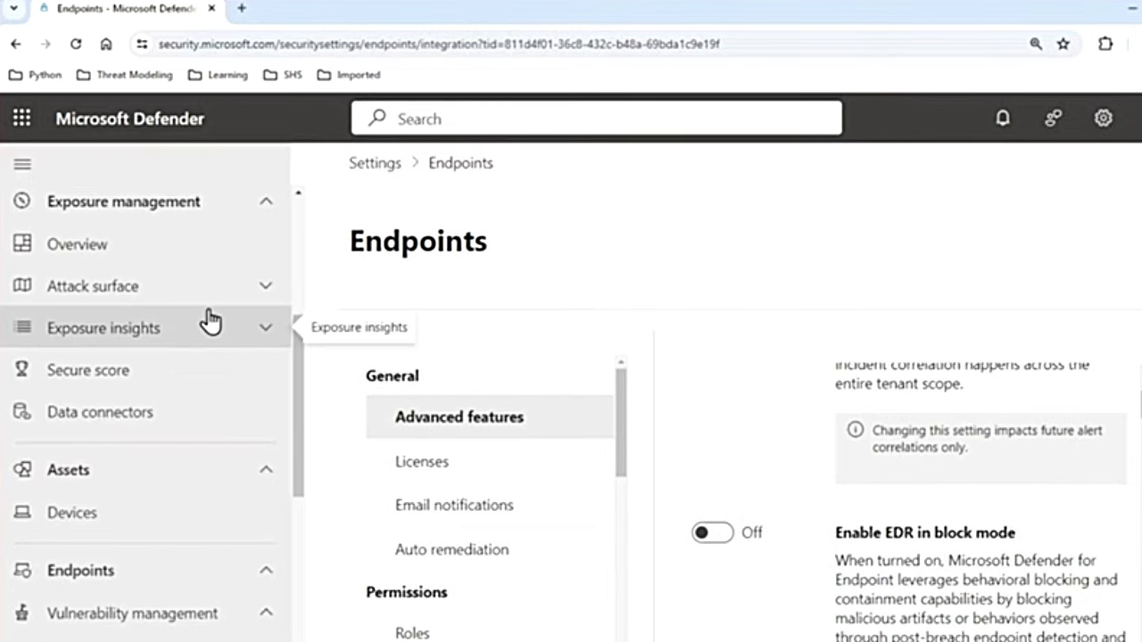
scroll(261, 311, up, 4)
click(265, 338)
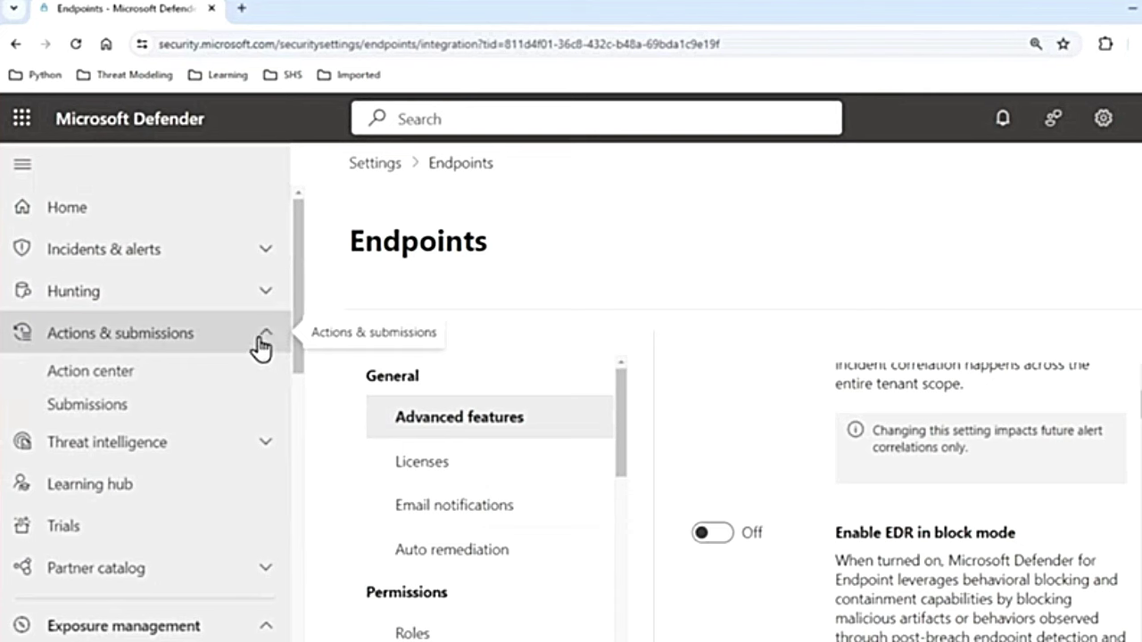
click(108, 388)
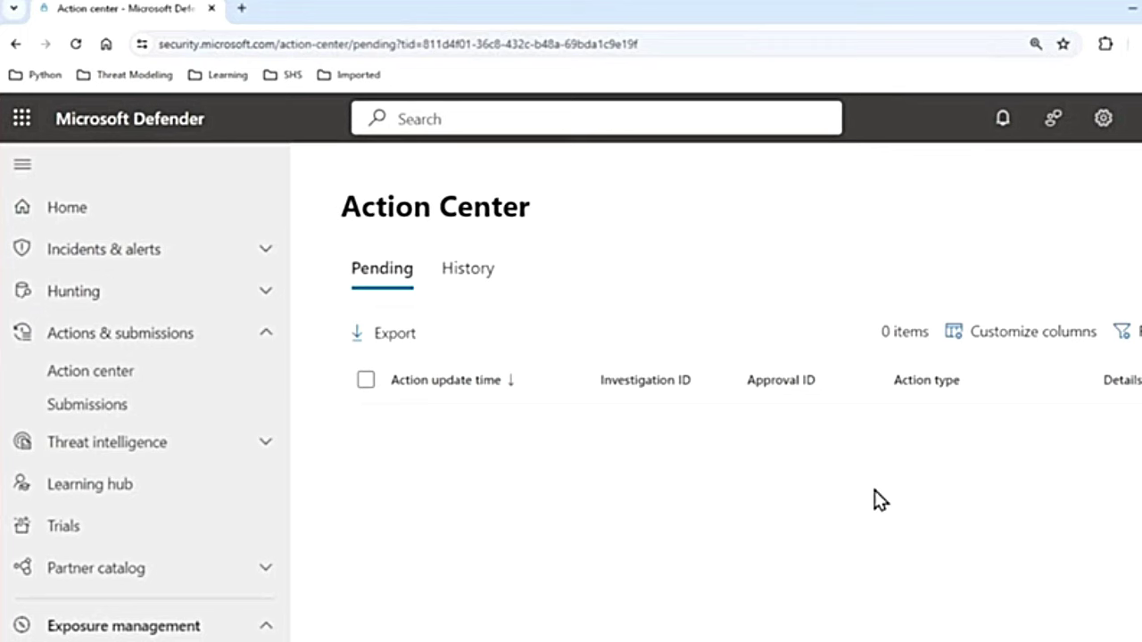
- Go back to the Advanced features page of the Endpoints settings and collapse the navigation pane
click(22, 165)
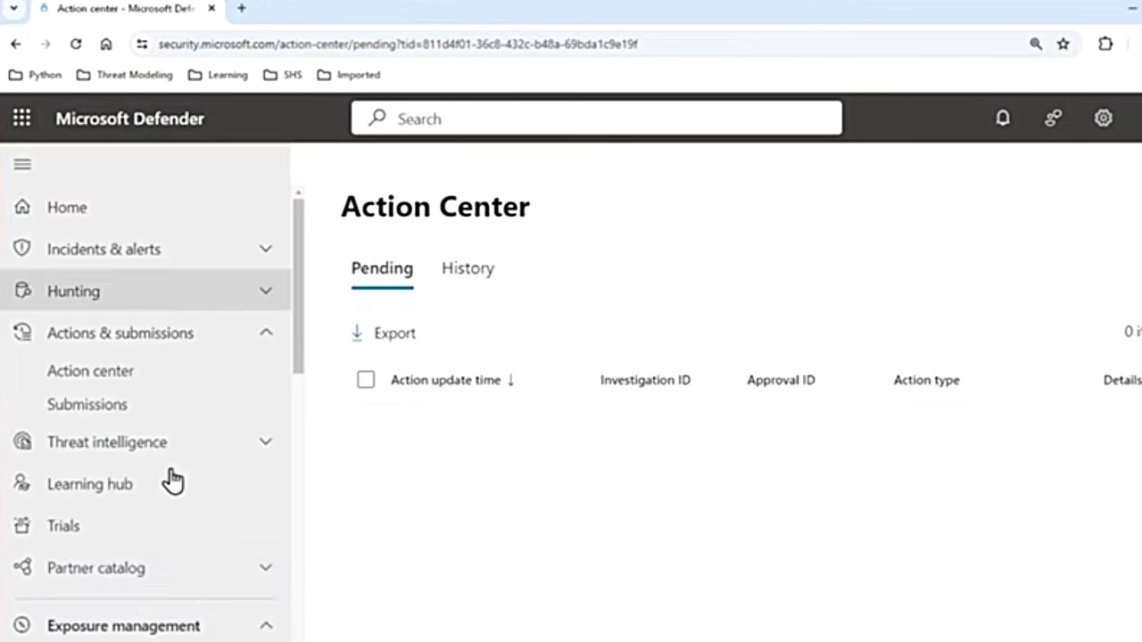
scroll(210, 589, down, 10)
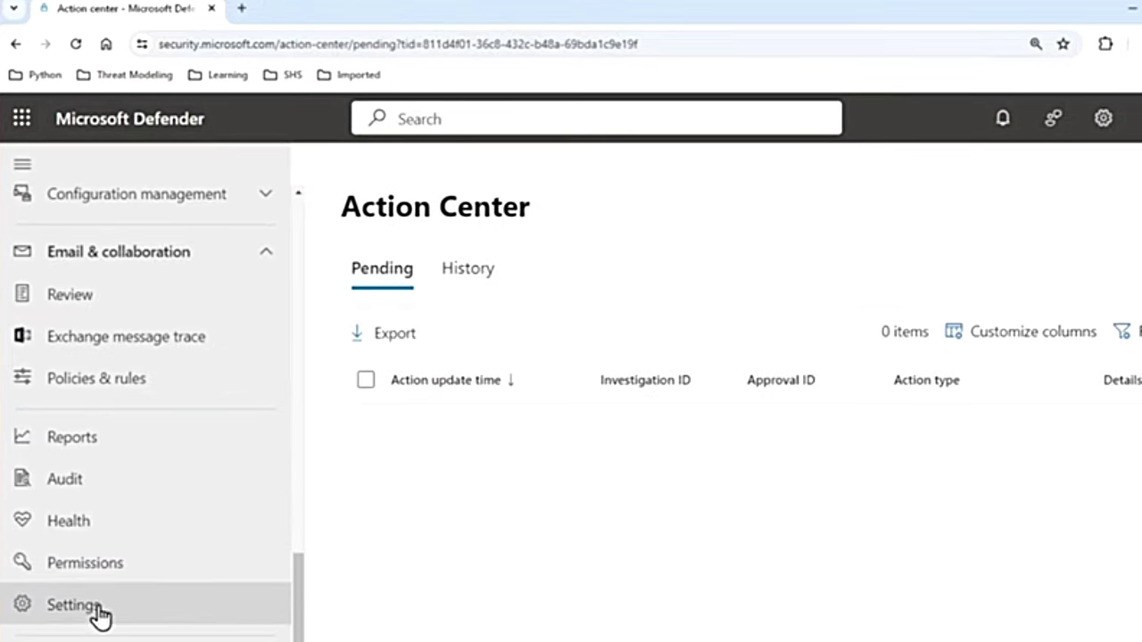
click(92, 606)
click(421, 455)
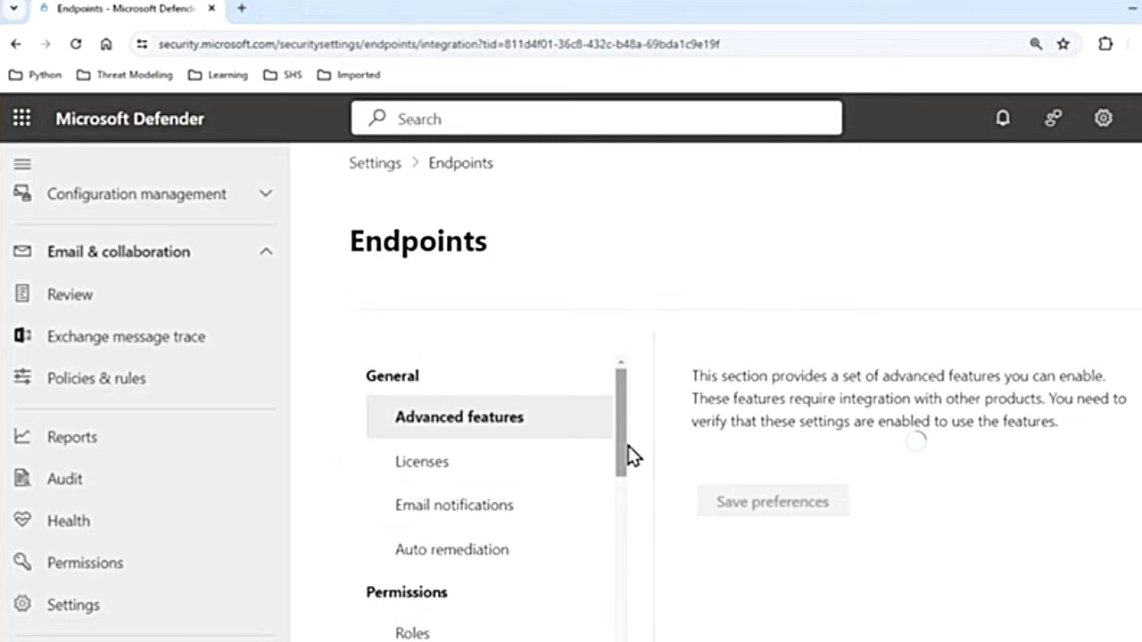
click(22, 167)
- Examine the Automatically resolve alerts and Allow or block file features and their descriptions
scroll(734, 566, down, 3)
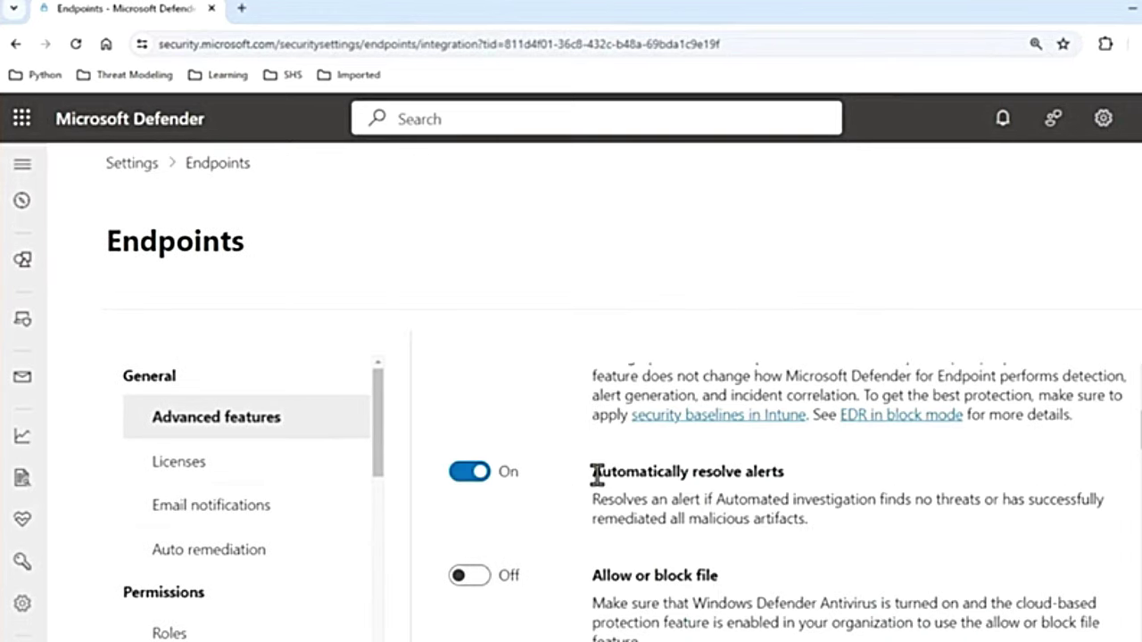
drag(596, 475, 789, 475)
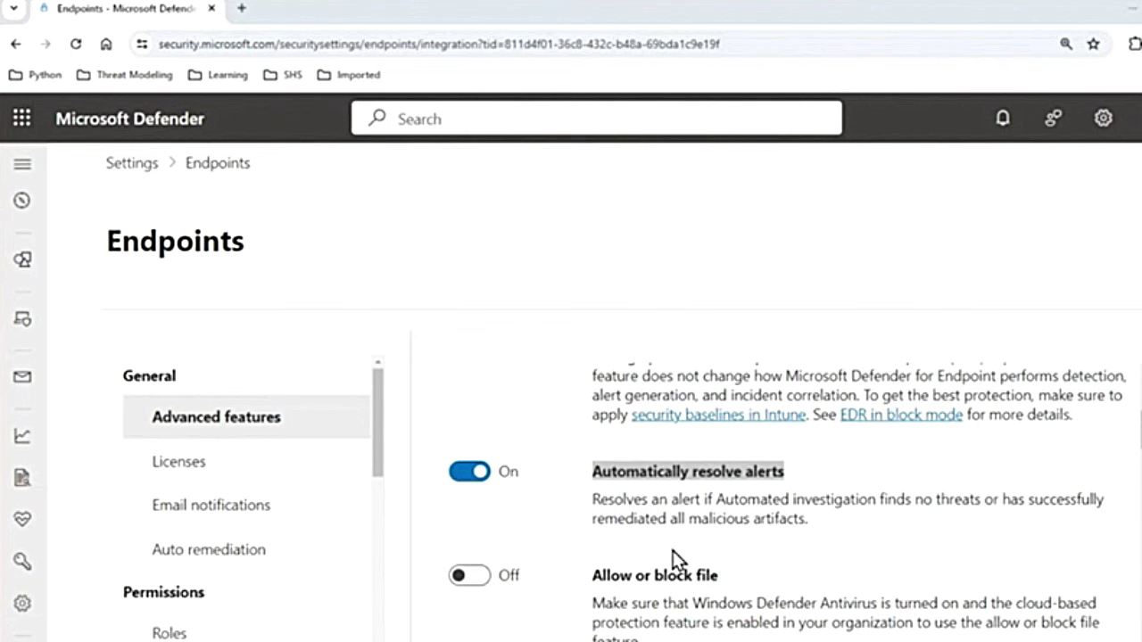
click(756, 580)
drag(704, 573, 592, 572)
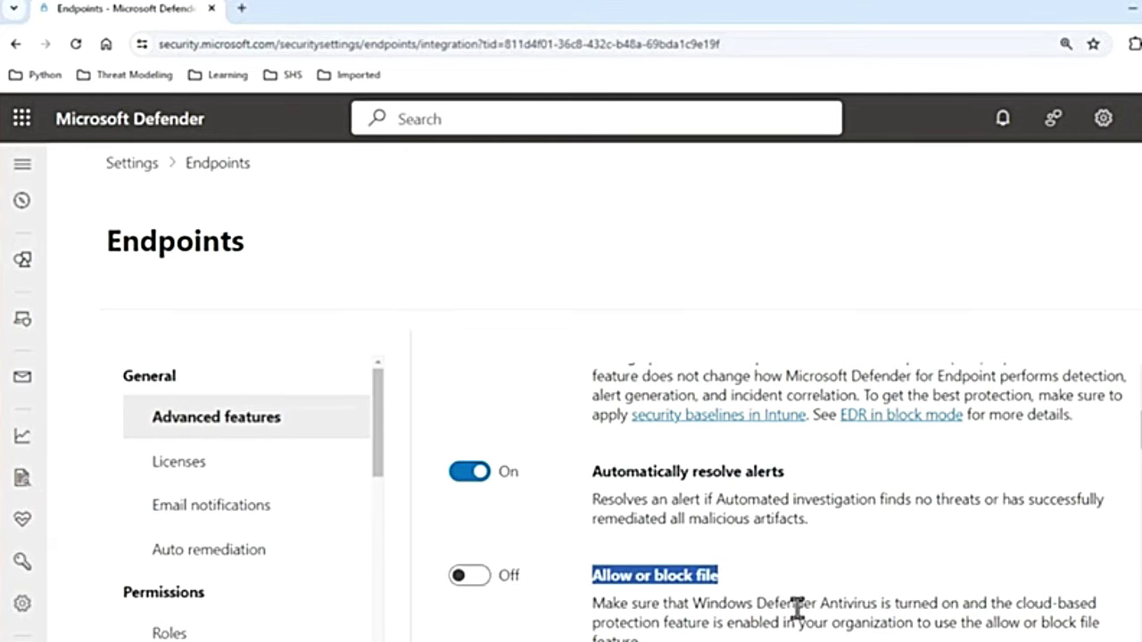
scroll(798, 609, down, 2)
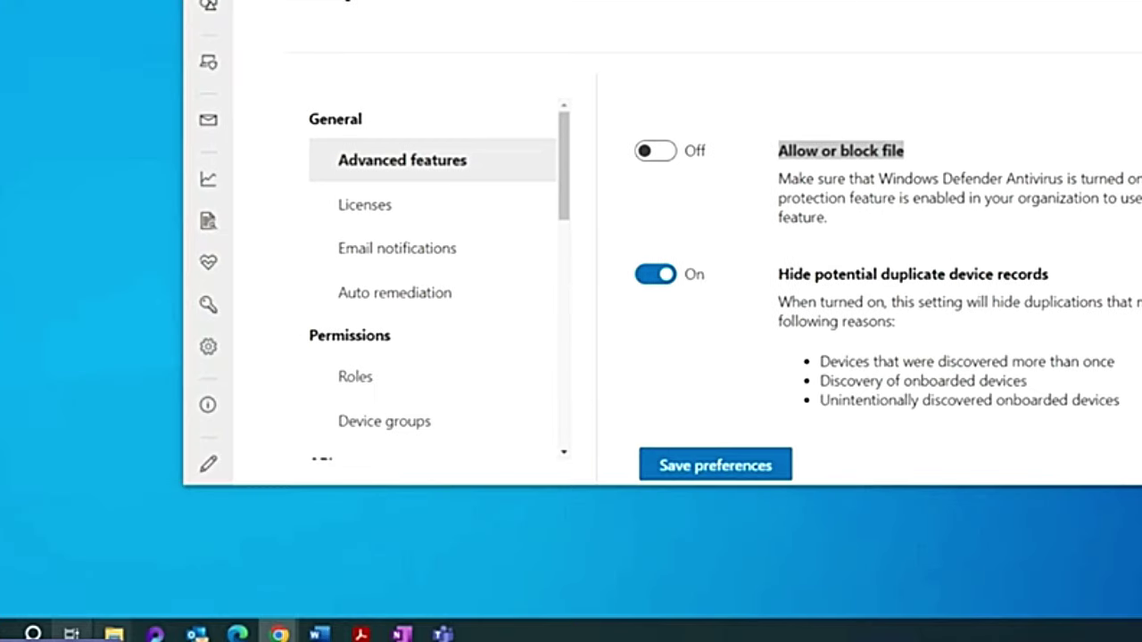
- Check real-time and cloud-delivered protection in the Windows Virus & threat protection settings, and return to the Defender portal
click(33, 633)
text(virus)
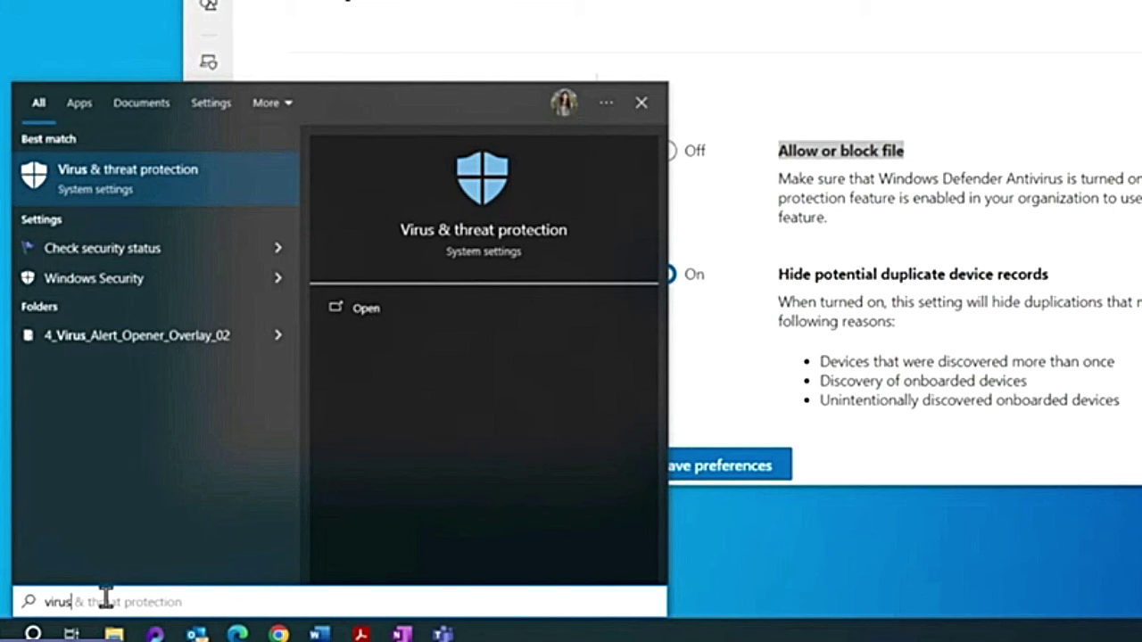
click(132, 183)
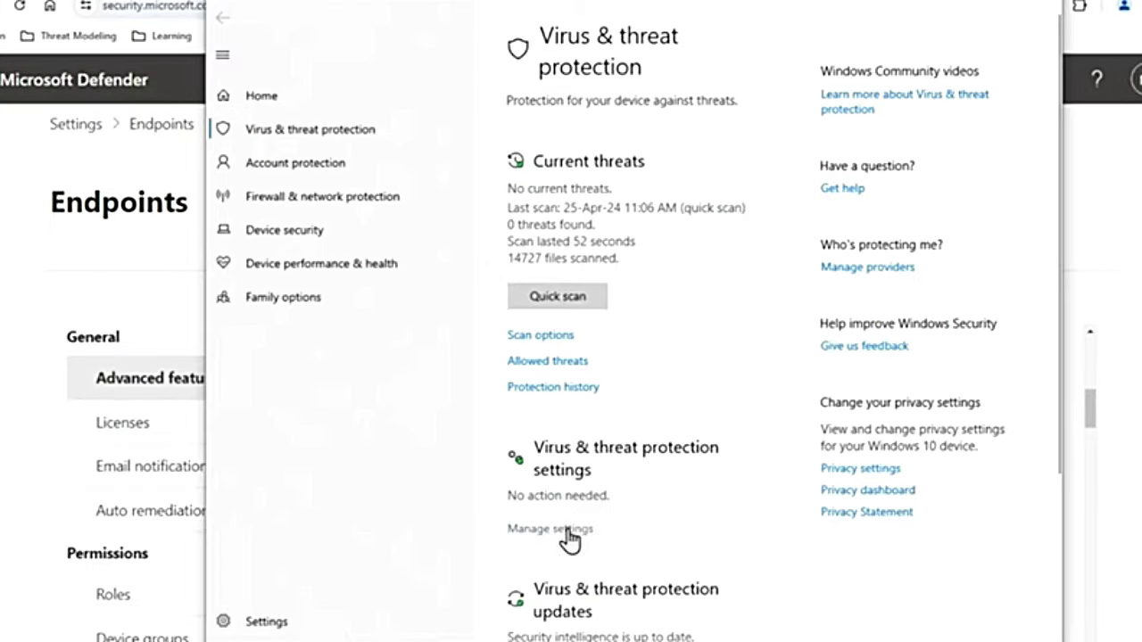
click(541, 533)
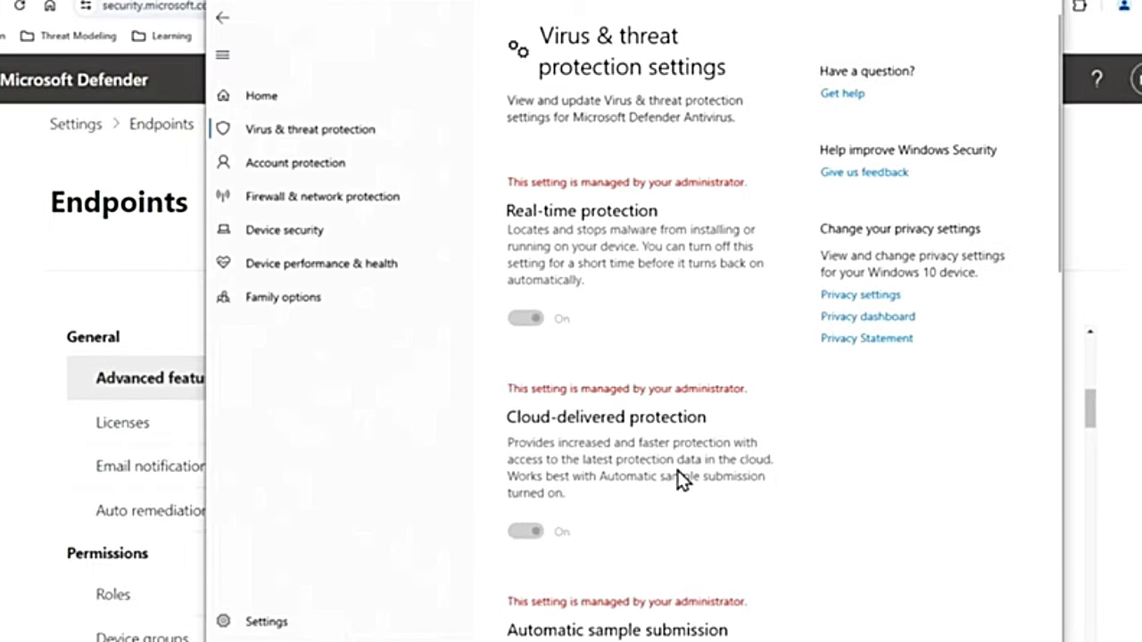
scroll(681, 476, down, 2)
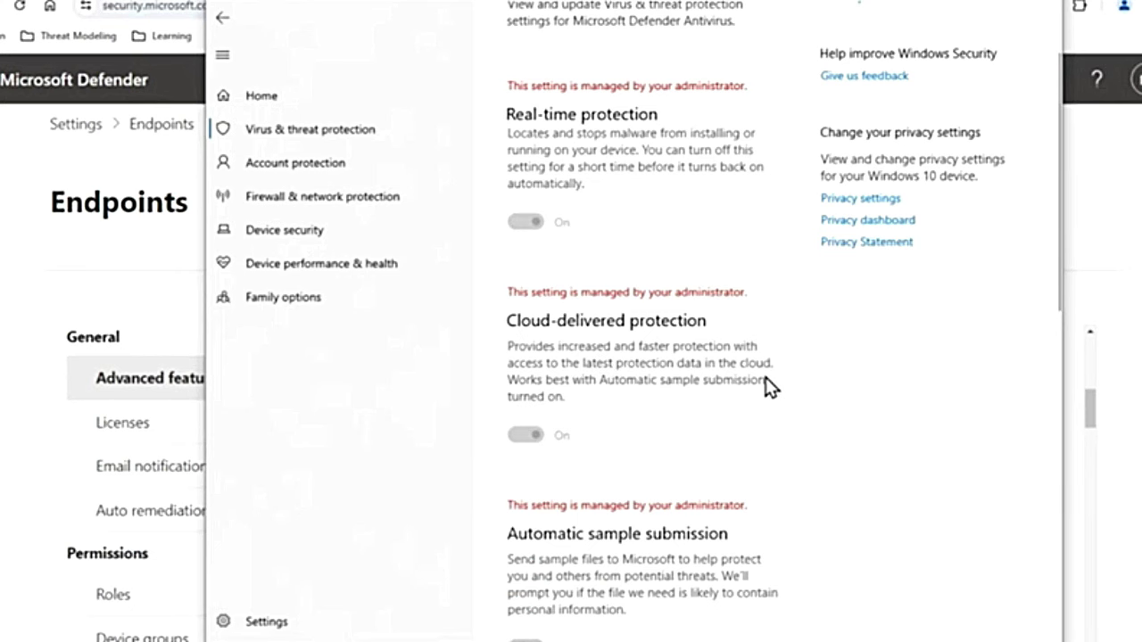
click(973, 8)
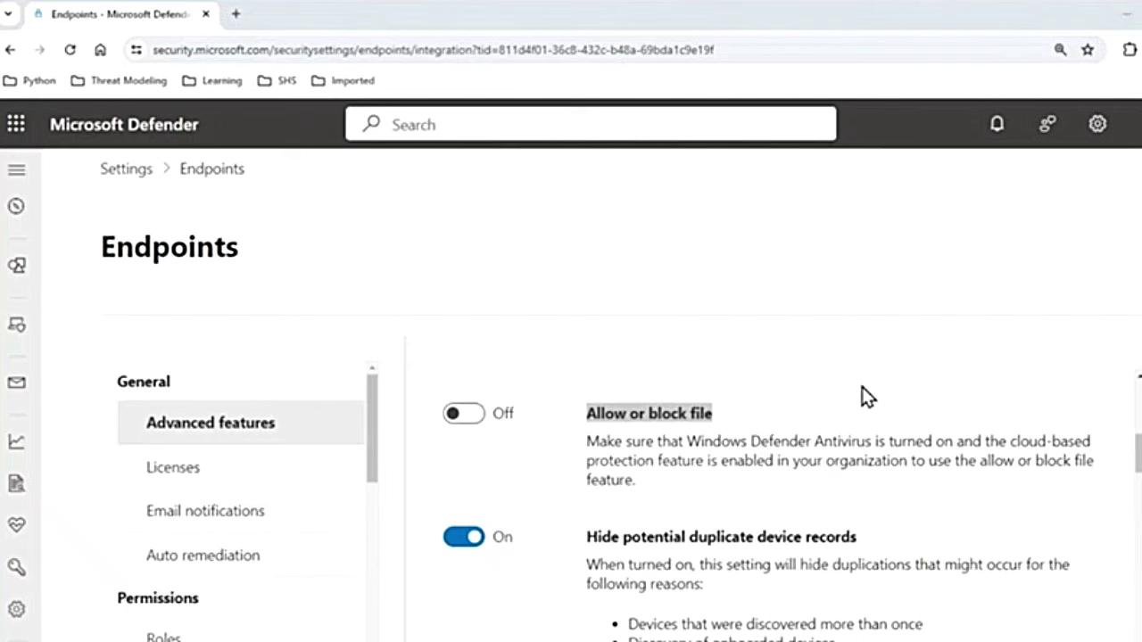
- Turn on the Allow or block file feature without saving the preferences
click(714, 437)
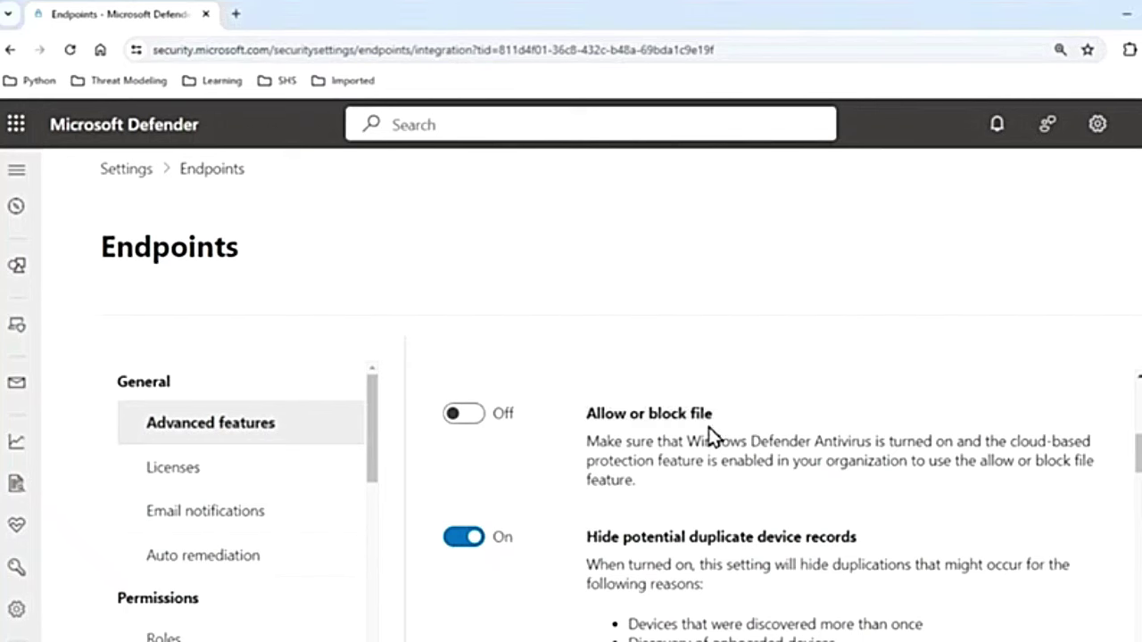
click(466, 414)
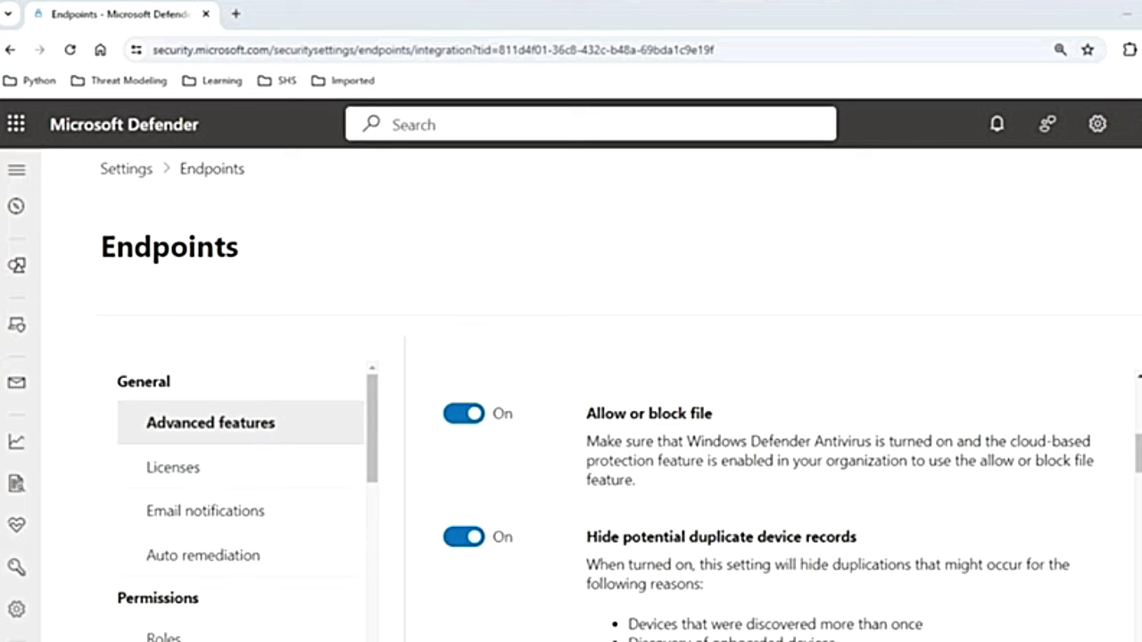
drag(576, 414, 763, 428)
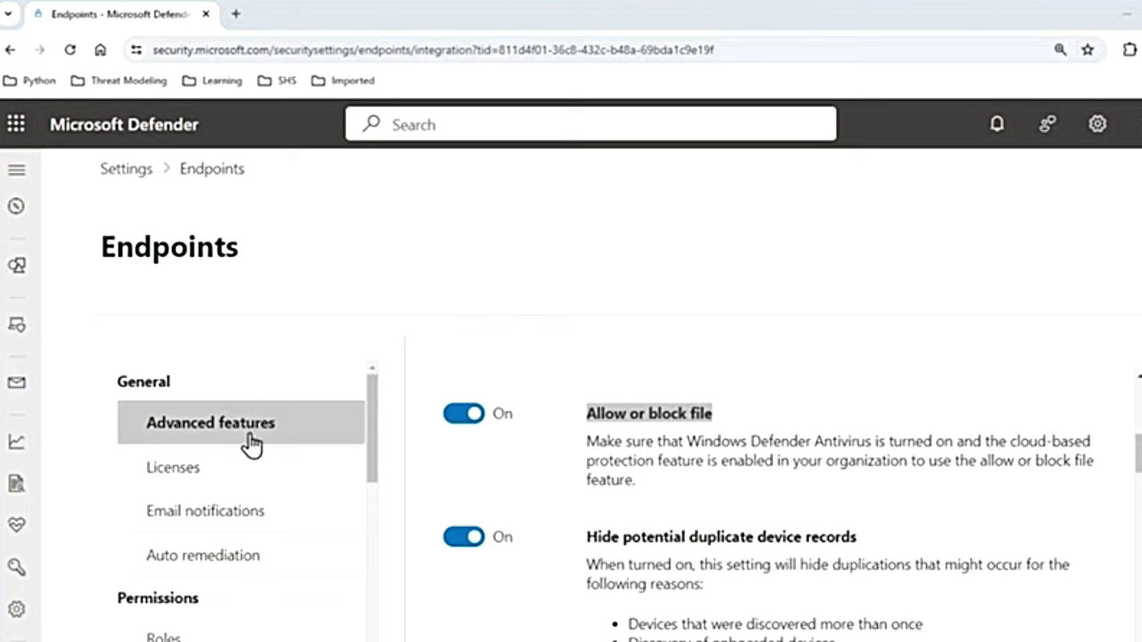
- View the File hashes indicators under Rules and go back to the Advanced features page
scroll(250, 601, down, 4)
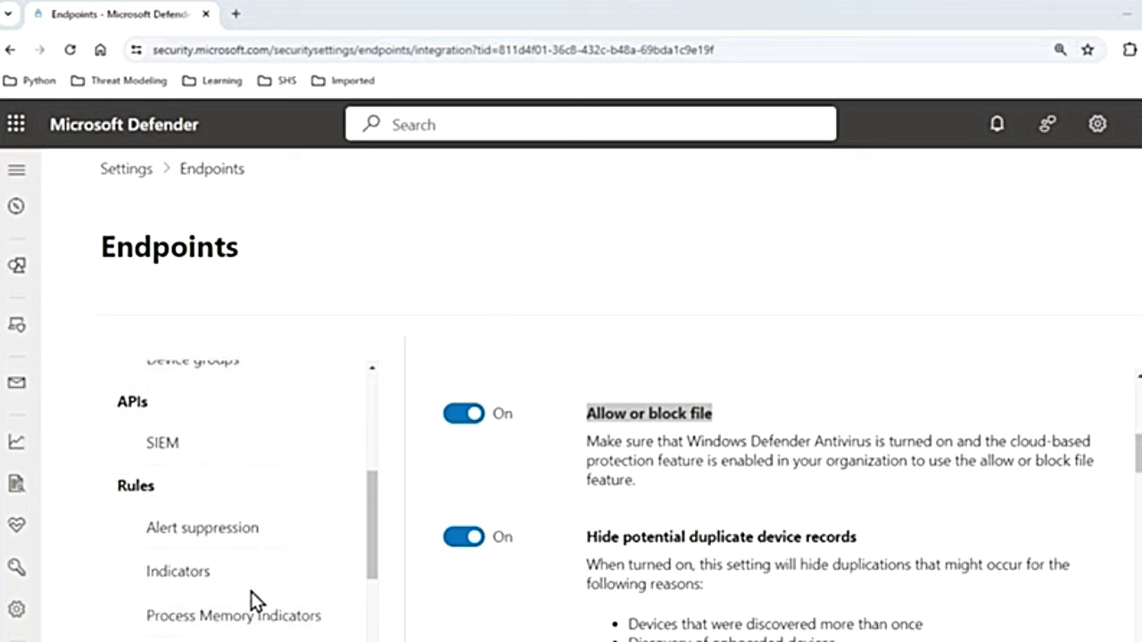
click(205, 576)
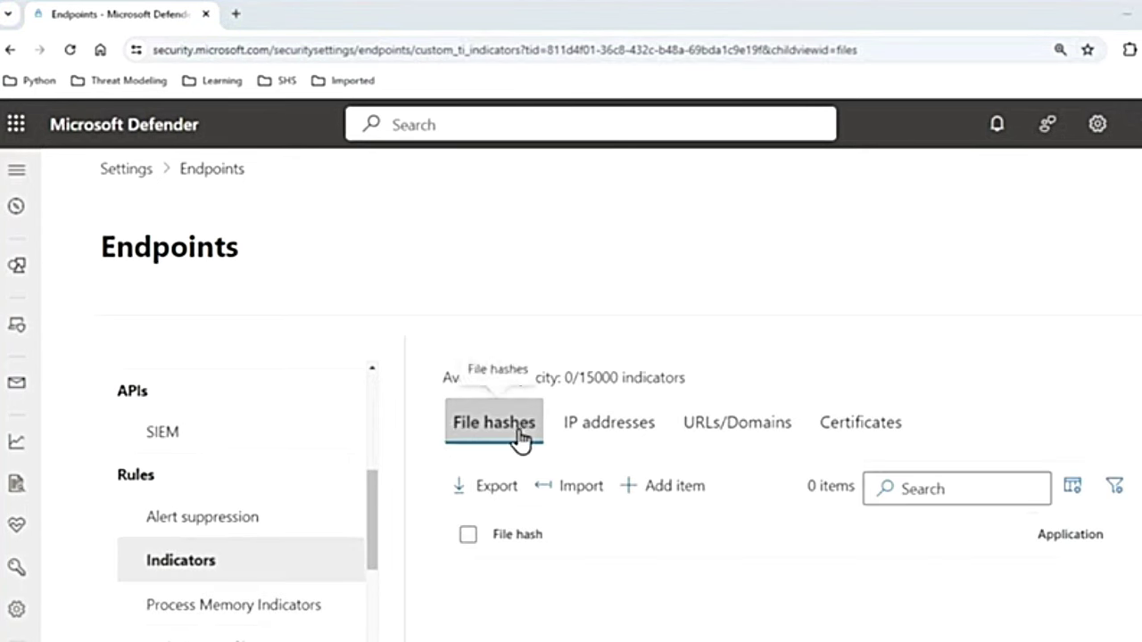
scroll(210, 431, up, 5)
click(206, 425)
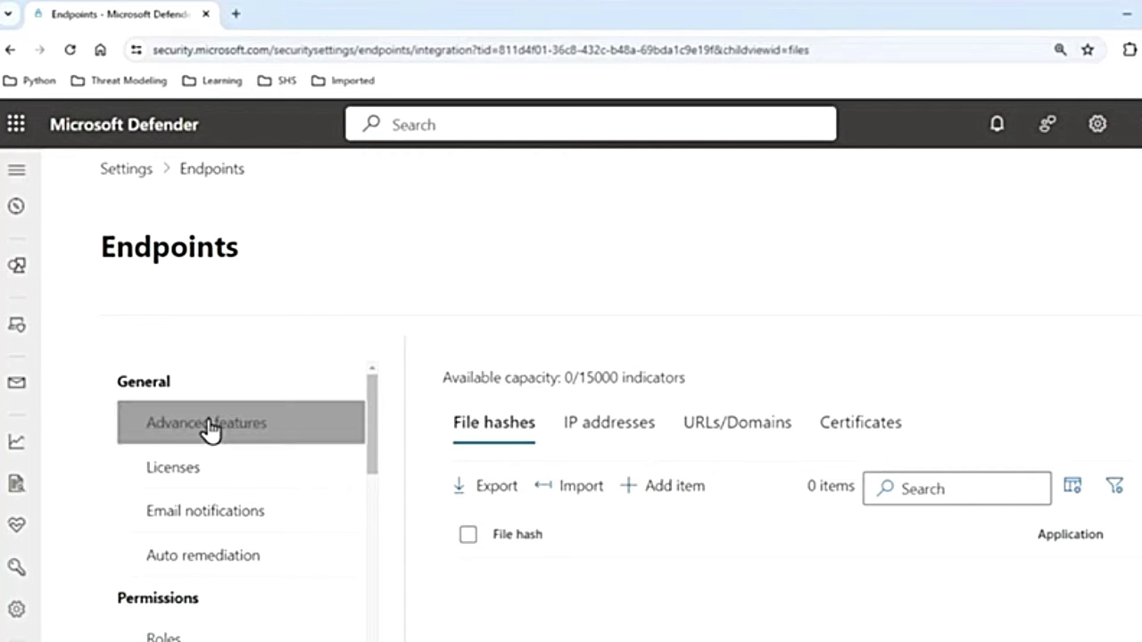
- Examine the Hide potential duplicate device records and Custom network indicators features
scroll(770, 544, down, 10)
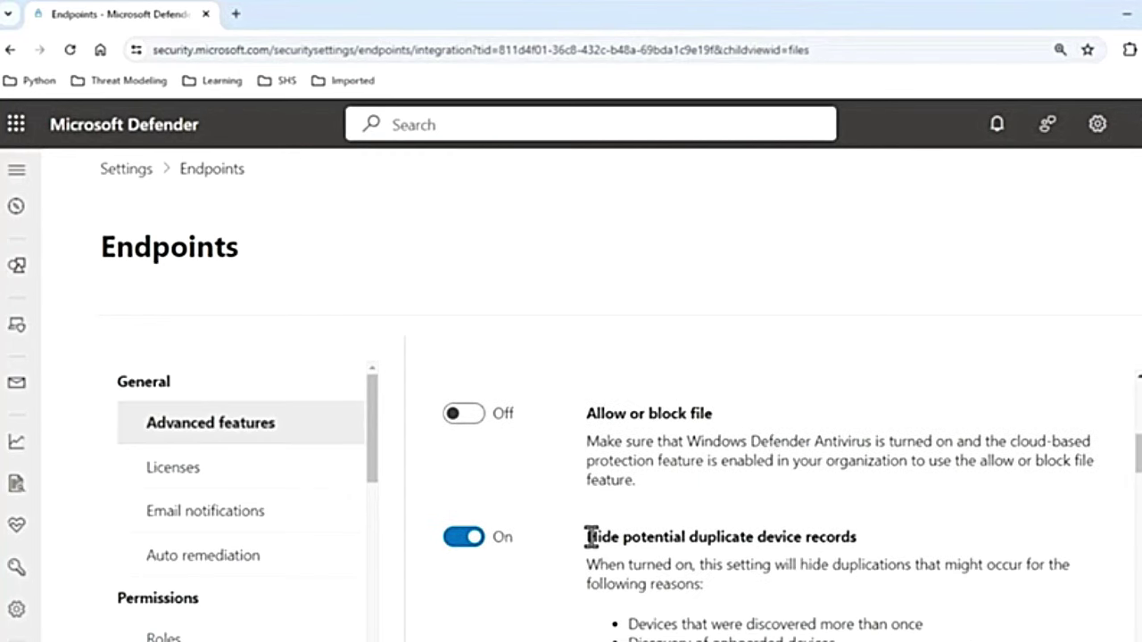
drag(586, 540, 874, 543)
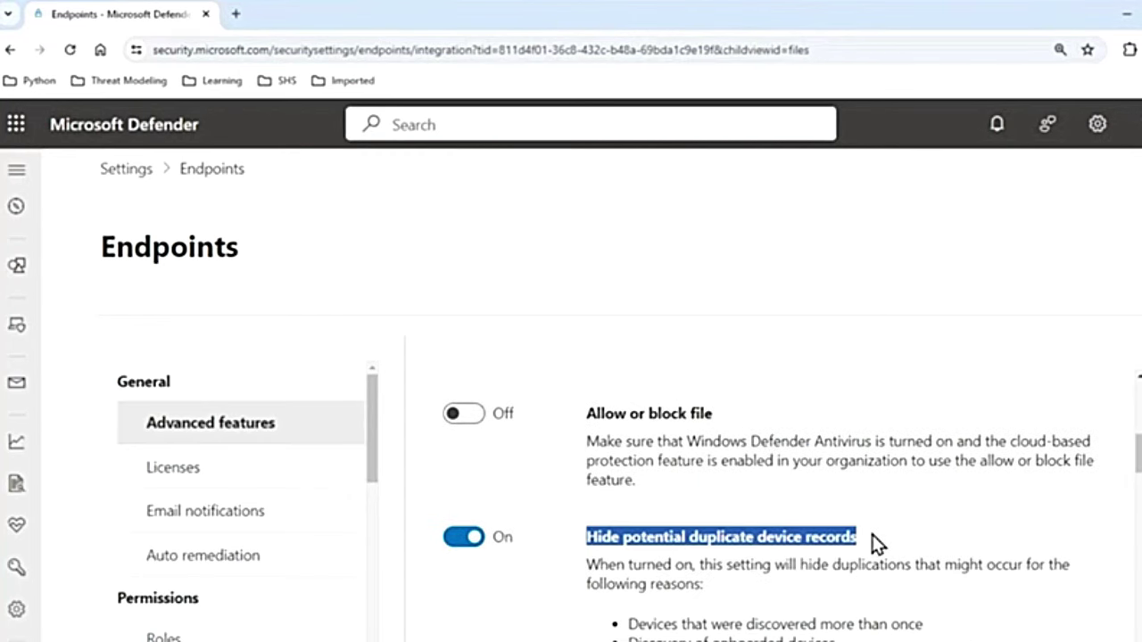
key(alt+Tab)
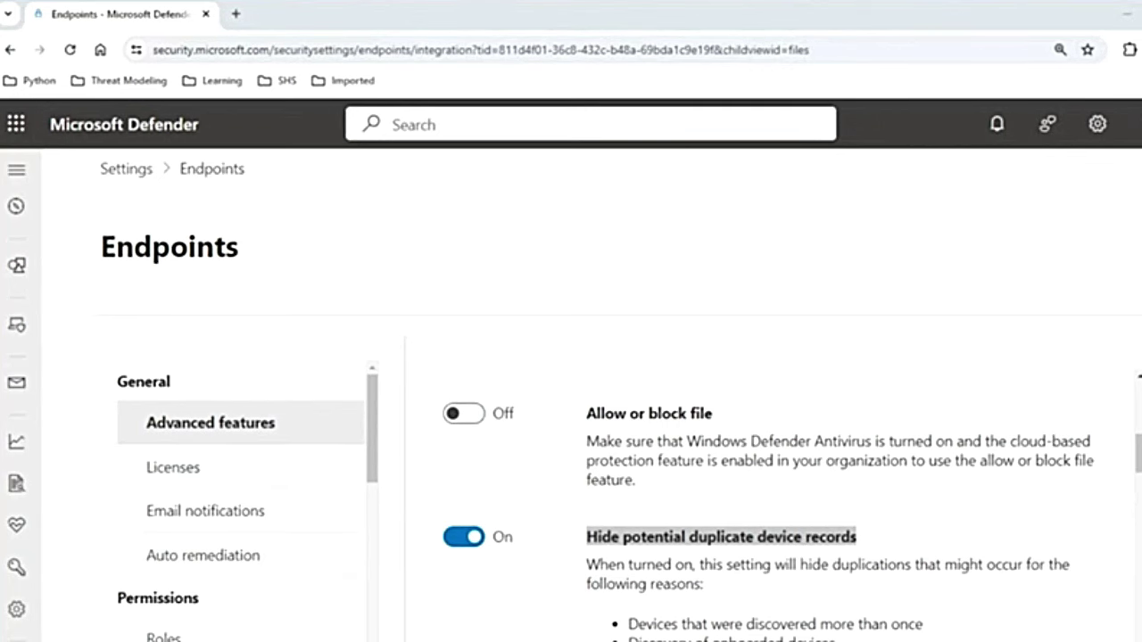
scroll(821, 556, down, 5)
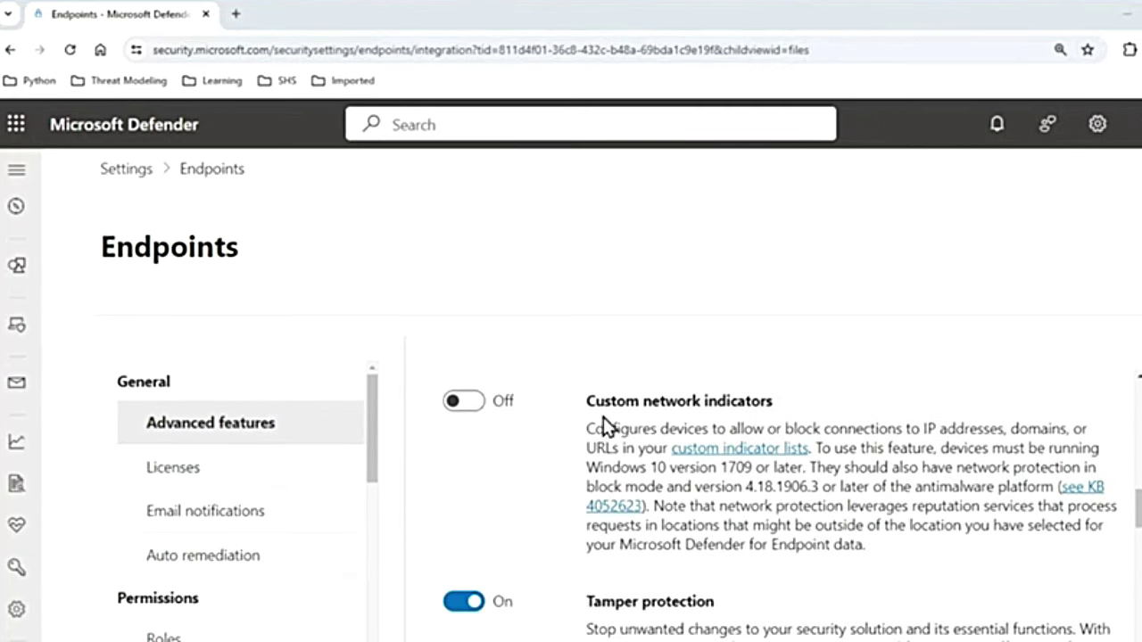
drag(595, 402, 785, 421)
triple_click(767, 403)
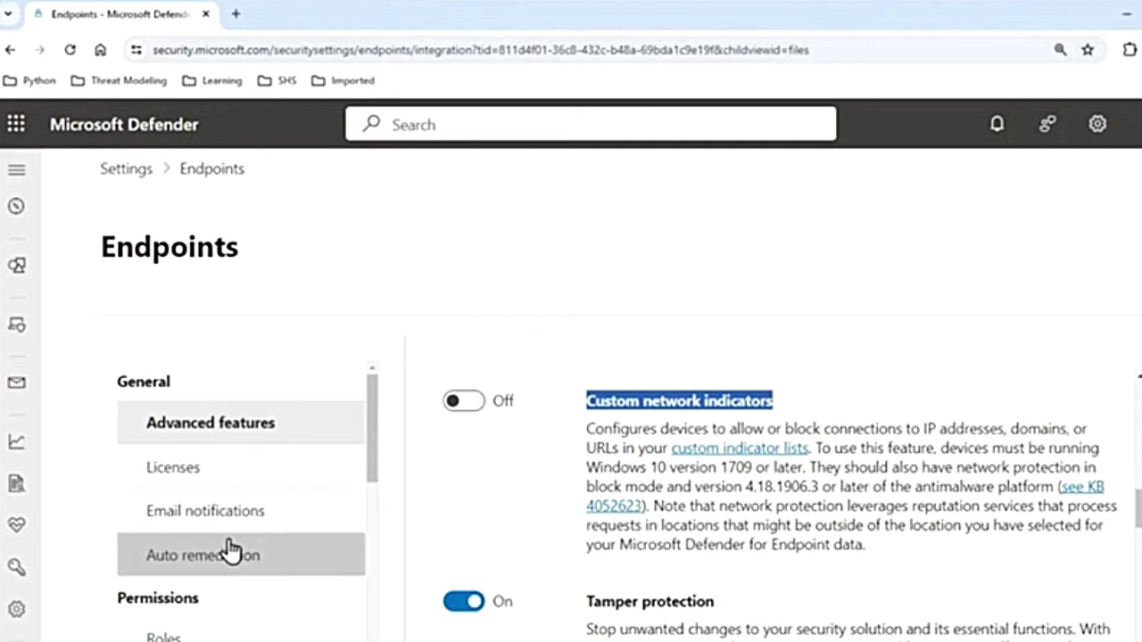
- View the IP addresses and URLs/Domains indicators under Rules and return to the Advanced features page
scroll(228, 548, down, 3)
click(183, 635)
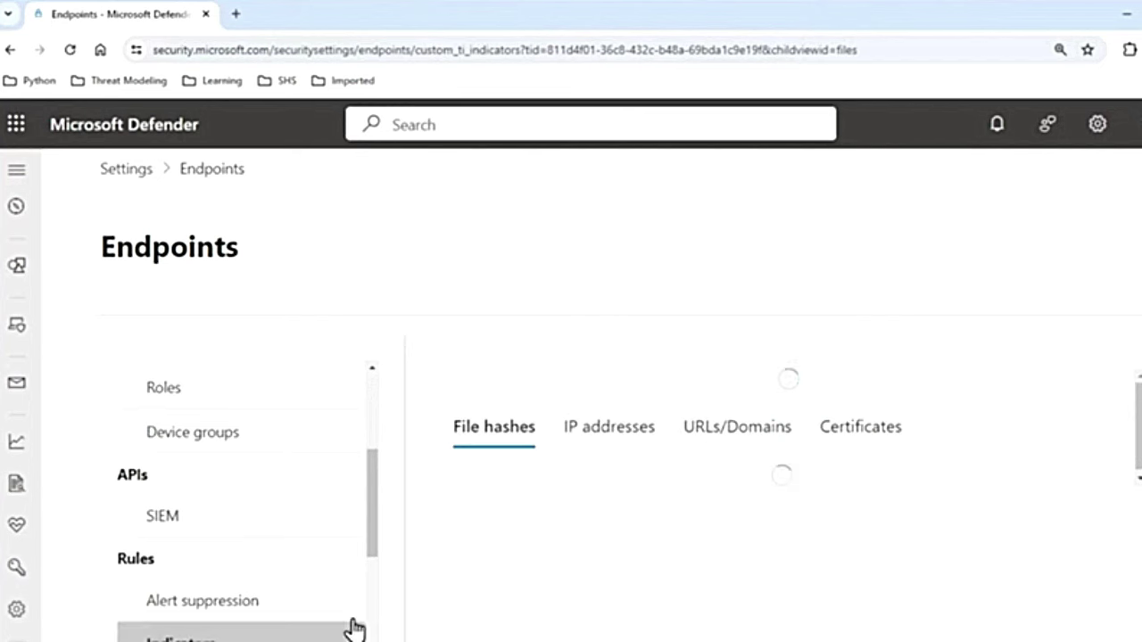
click(637, 438)
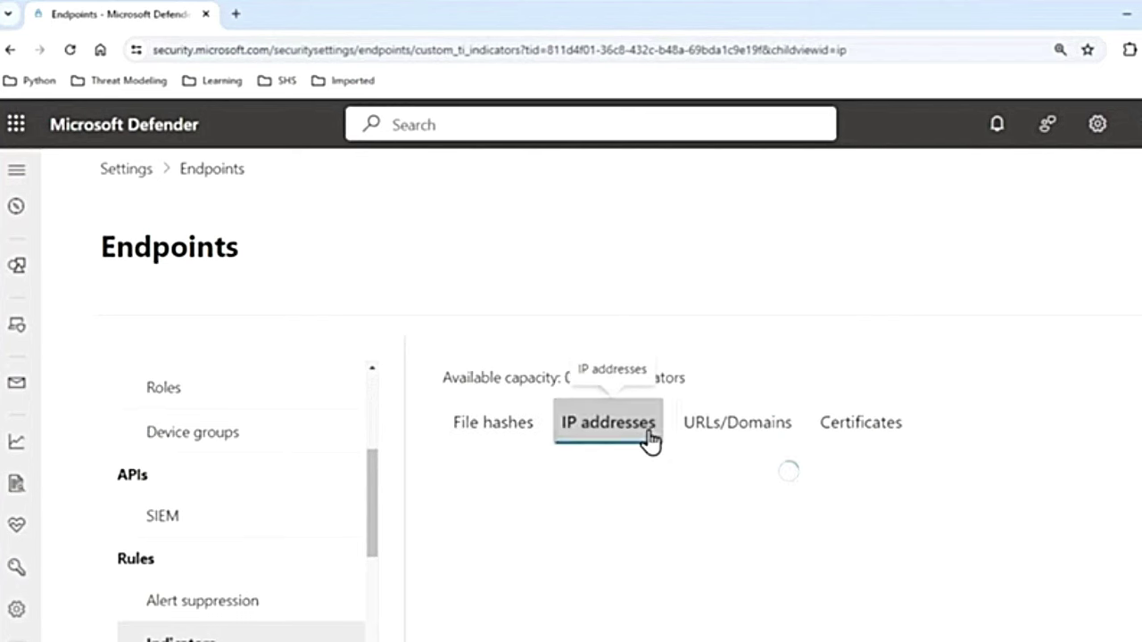
click(761, 435)
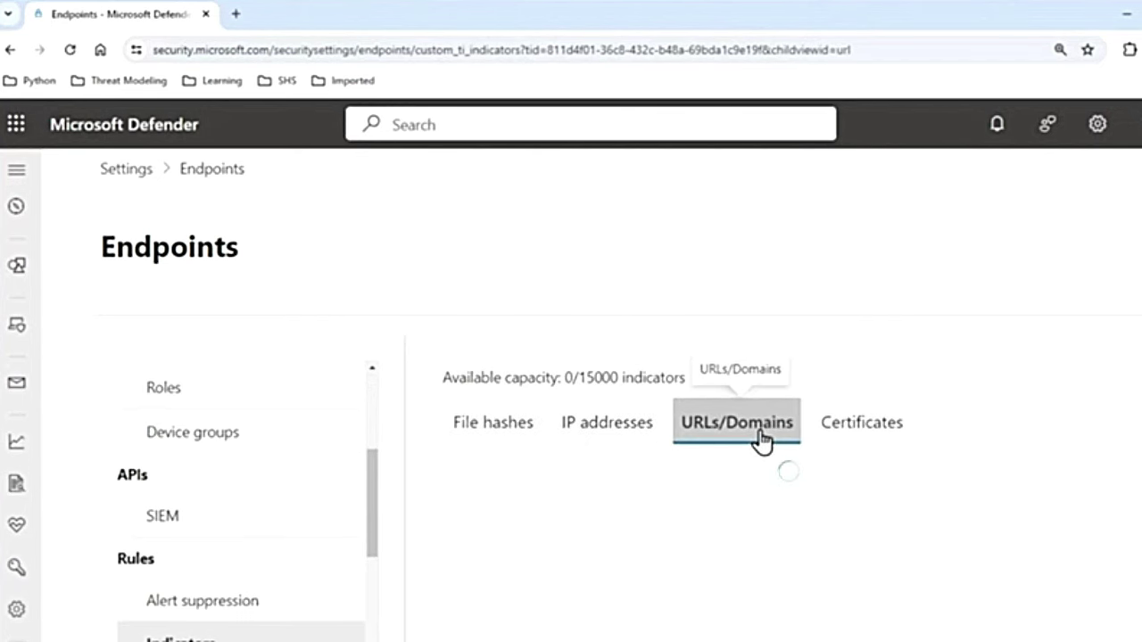
scroll(302, 485, up, 1)
scroll(267, 481, up, 3)
click(225, 432)
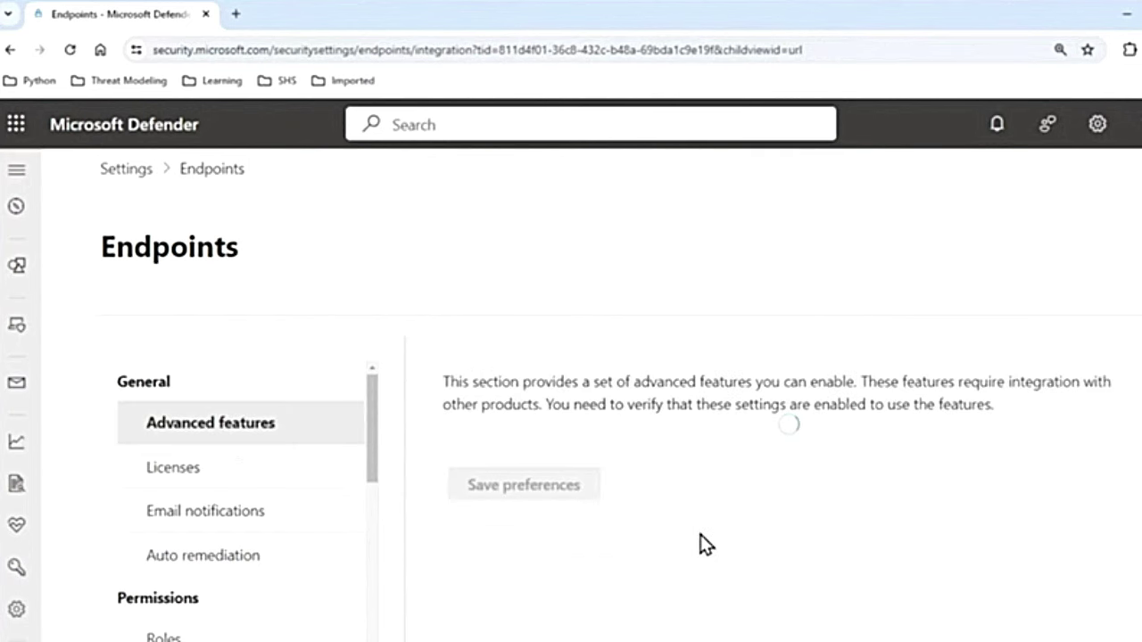
- Examine the Windows version, network protection and antimalware platform requirements in the Custom network indicators description
scroll(758, 614, down, 6)
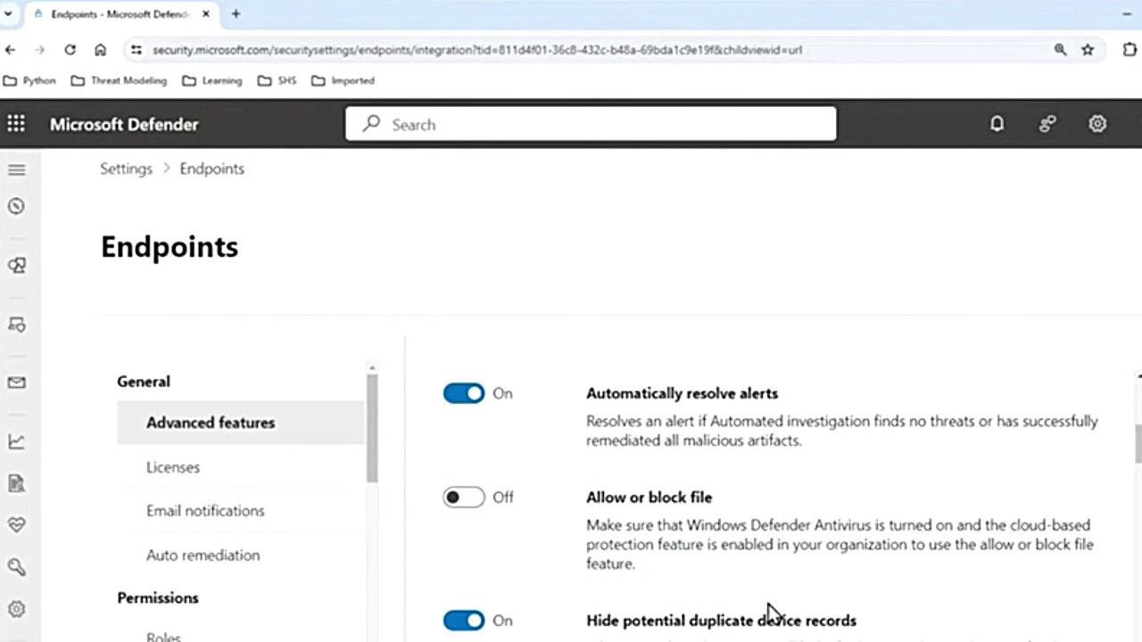
scroll(767, 612, down, 5)
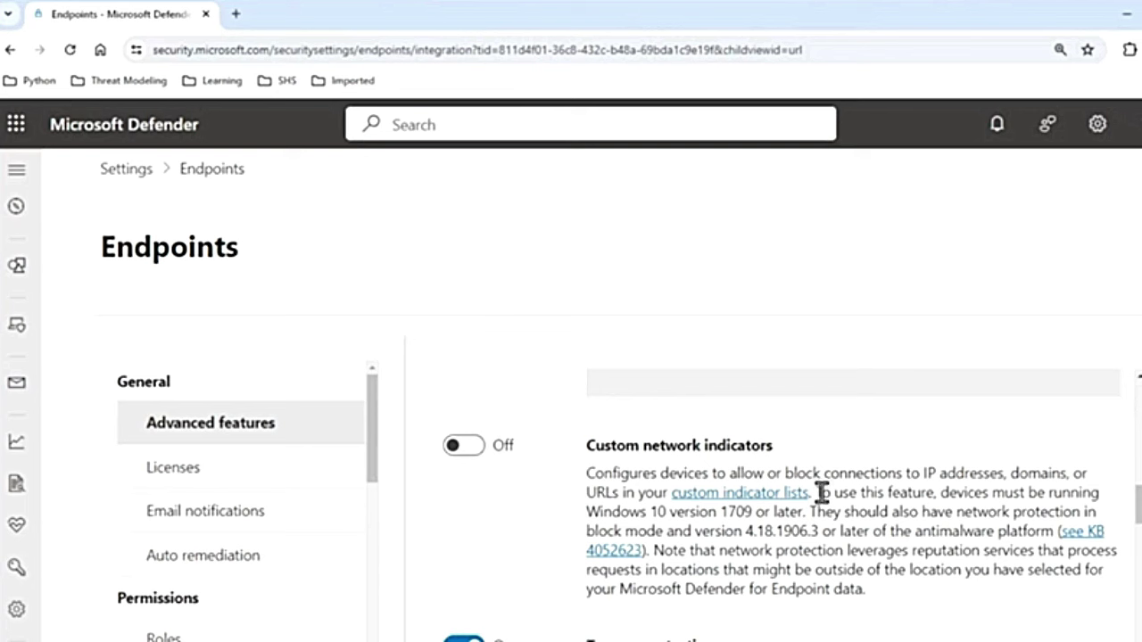
drag(820, 495, 1090, 496)
drag(606, 516, 721, 517)
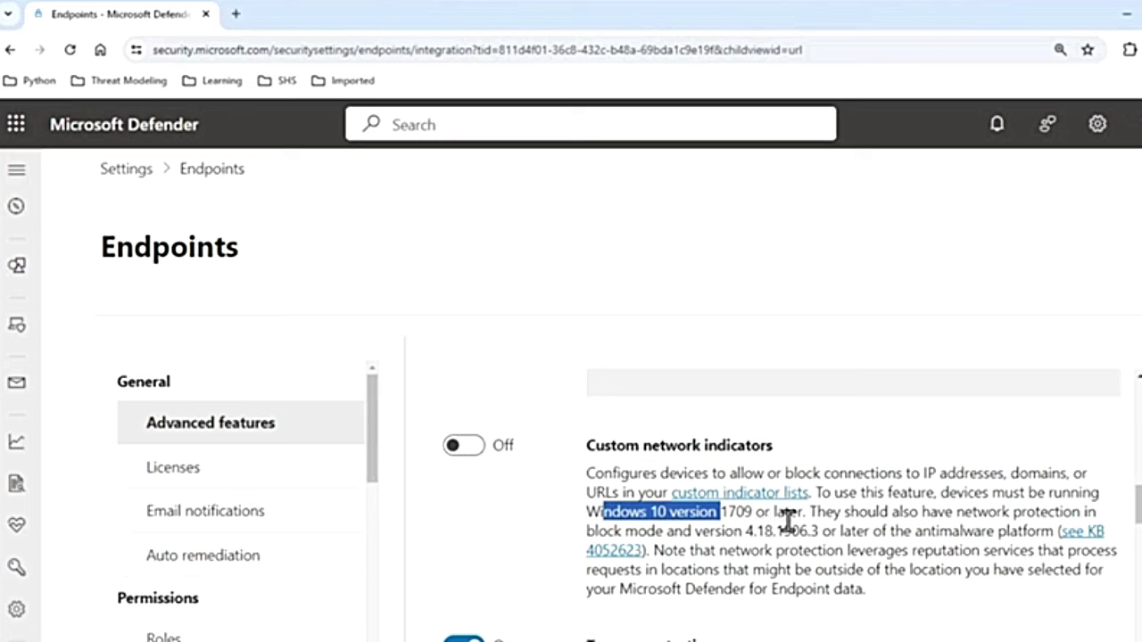
drag(806, 513, 625, 522)
drag(814, 513, 832, 533)
click(749, 535)
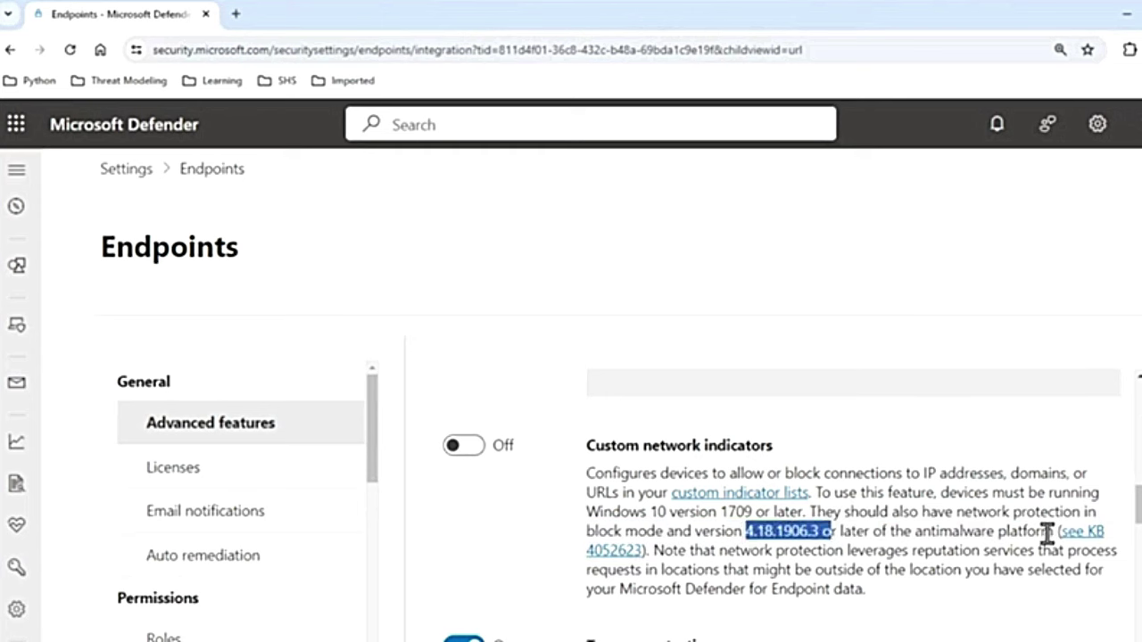
drag(1053, 533, 899, 533)
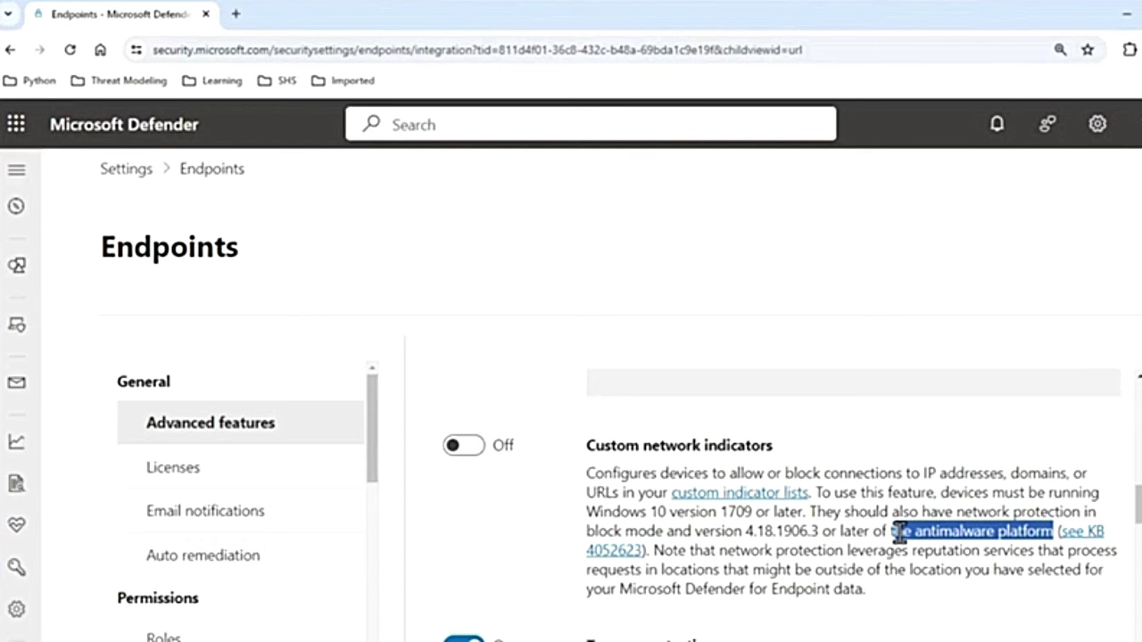
click(782, 564)
- Examine the Tamper protection feature and its description
scroll(782, 564, down, 2)
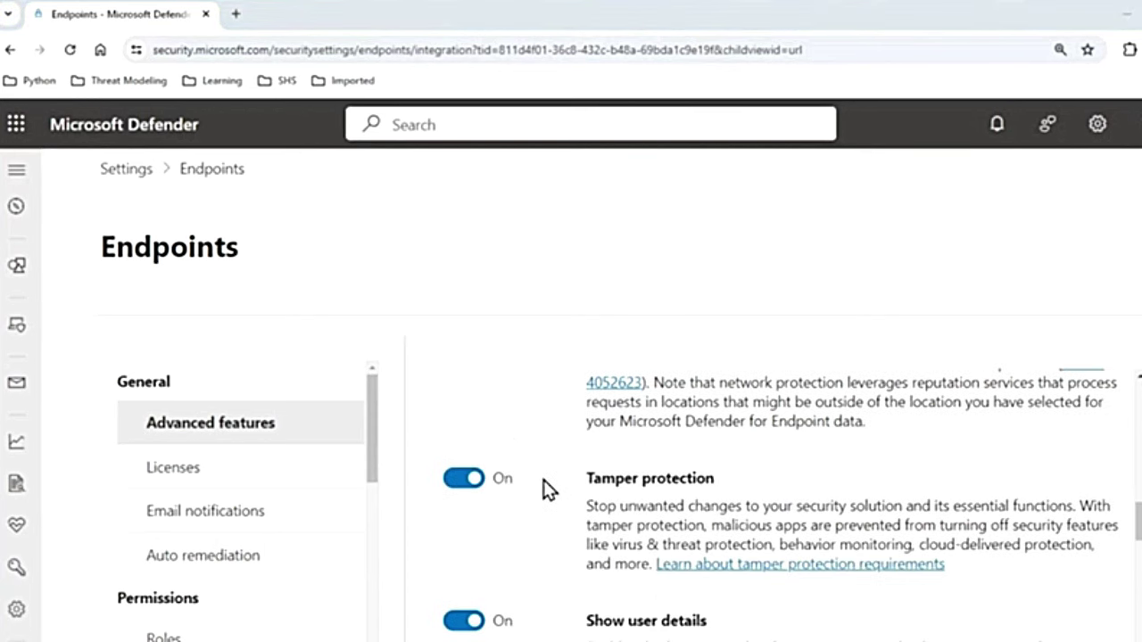
drag(581, 479, 806, 500)
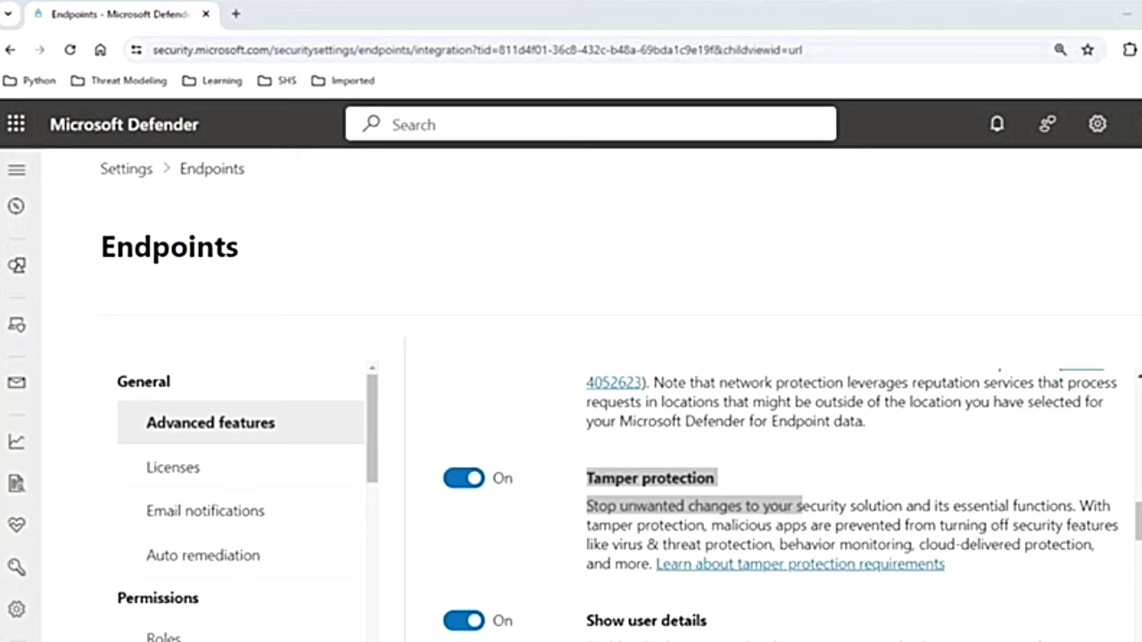
scroll(866, 624, down, 4)
scroll(856, 612, up, 3)
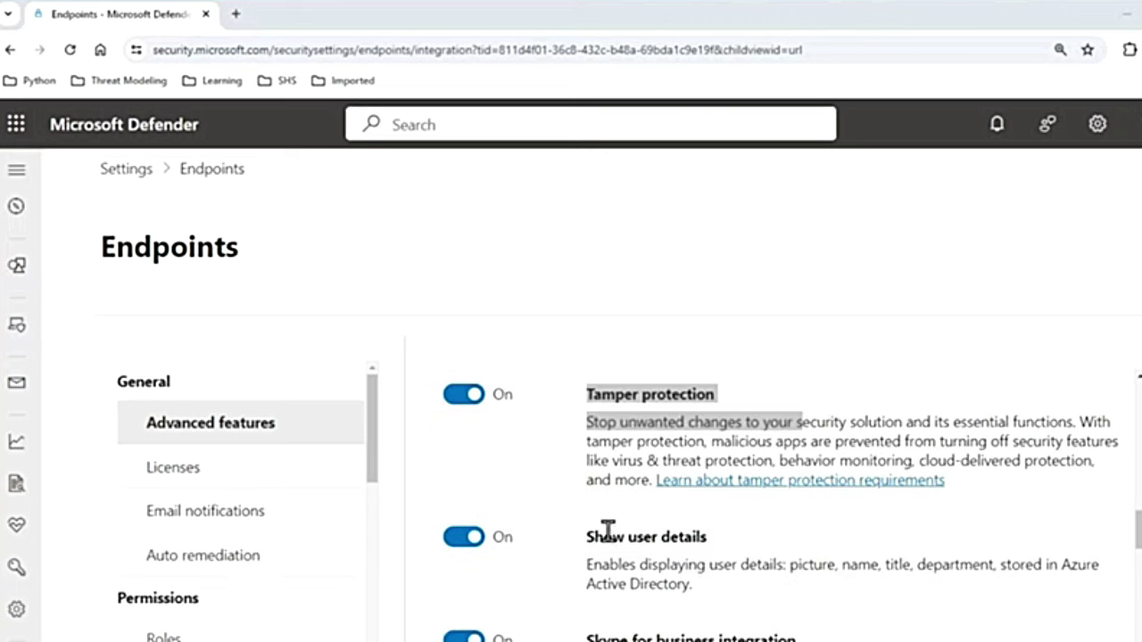
- Examine the Show user details and Skype for business integration features
drag(586, 536, 787, 553)
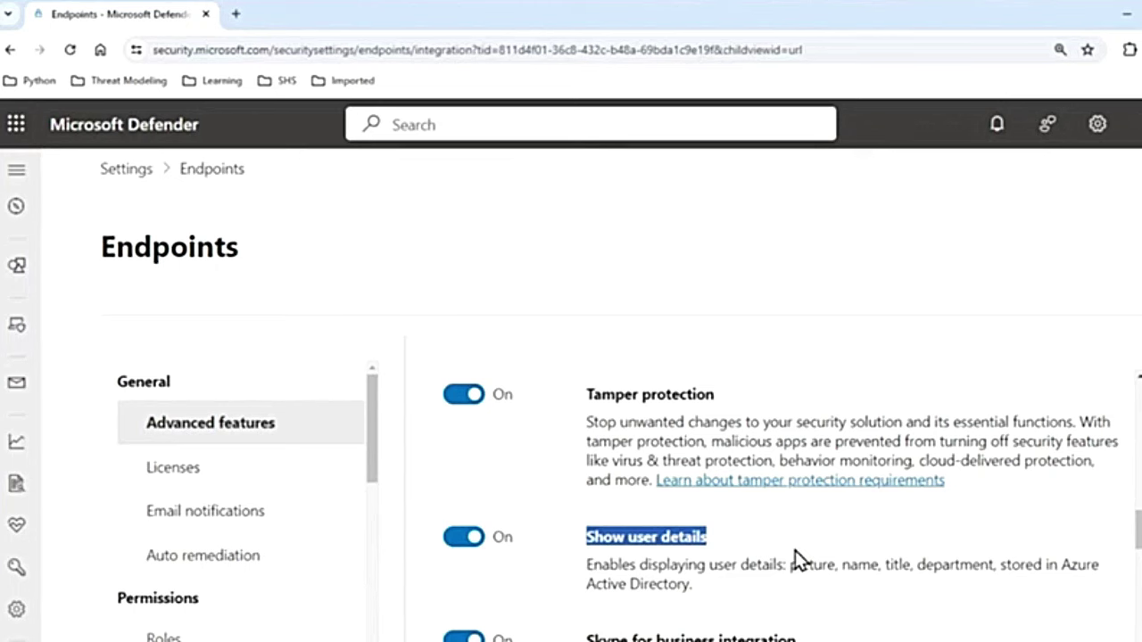
scroll(796, 557, down, 2)
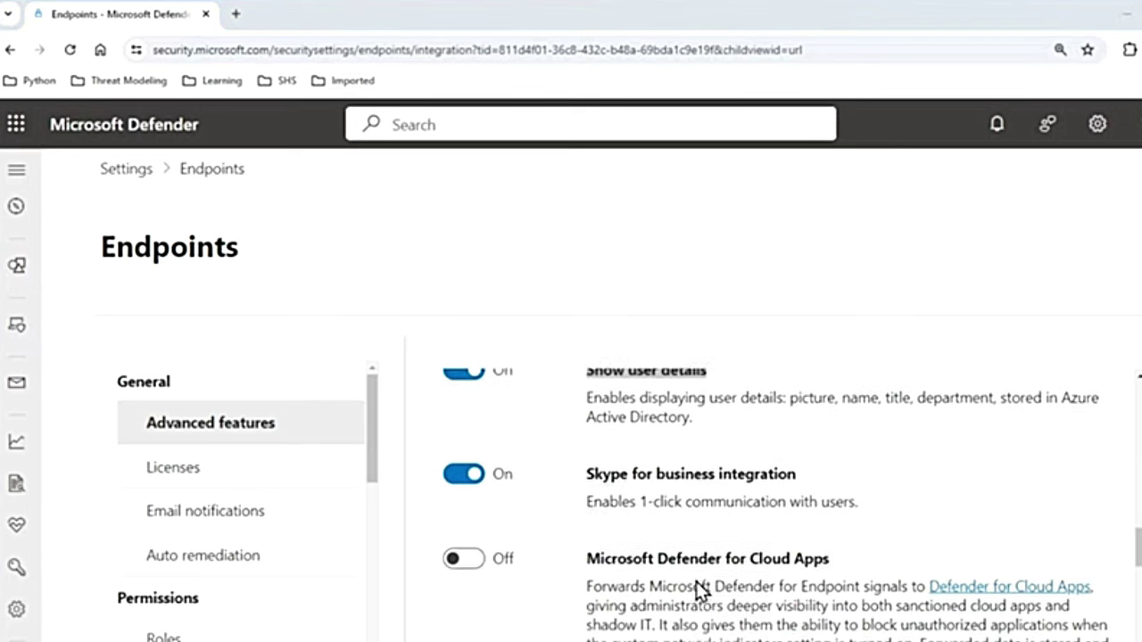
drag(594, 472, 837, 492)
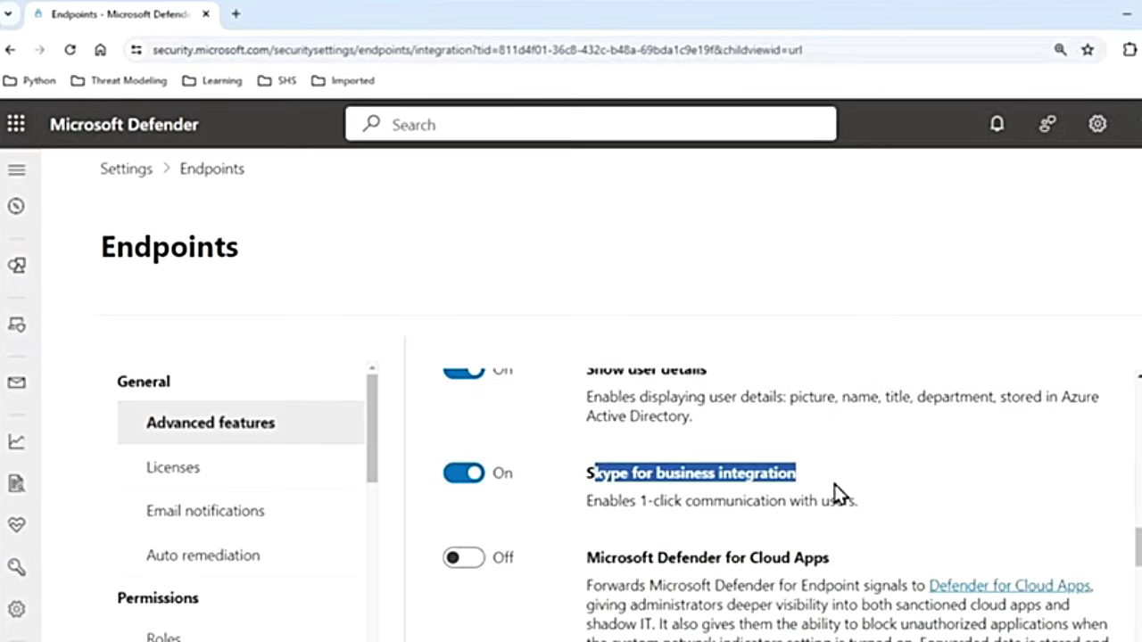
click(731, 472)
triple_click(797, 477)
click(816, 495)
- Open the isolation dialog for device tablet-64jqeq2j and read its description of the remaining Defender for Endpoint connection
mouse_move(25, 234)
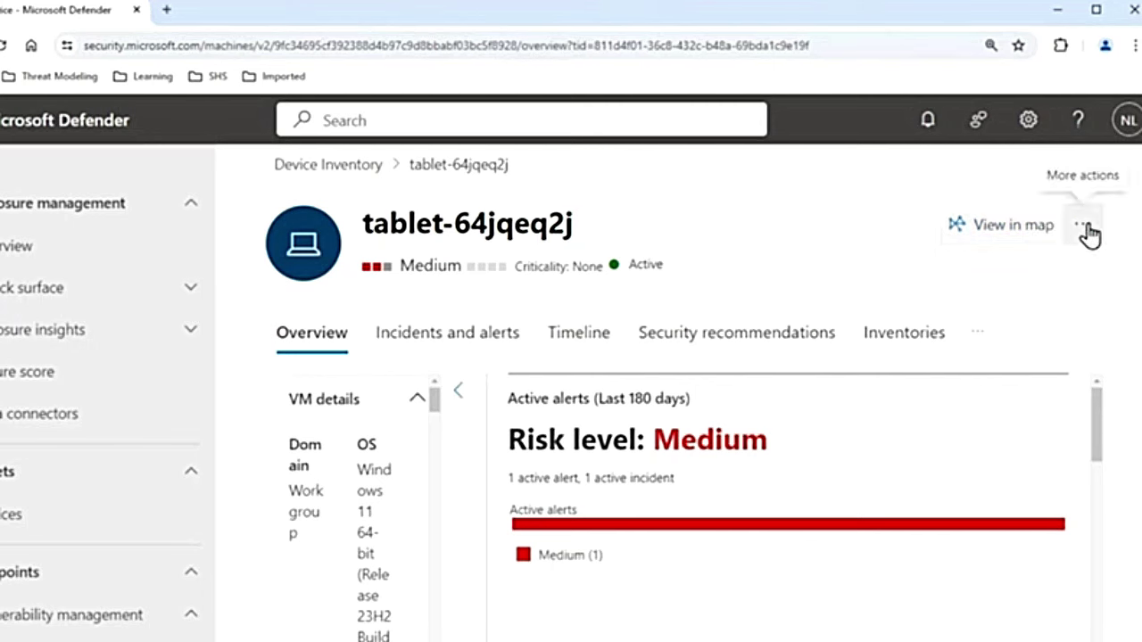
click(1086, 230)
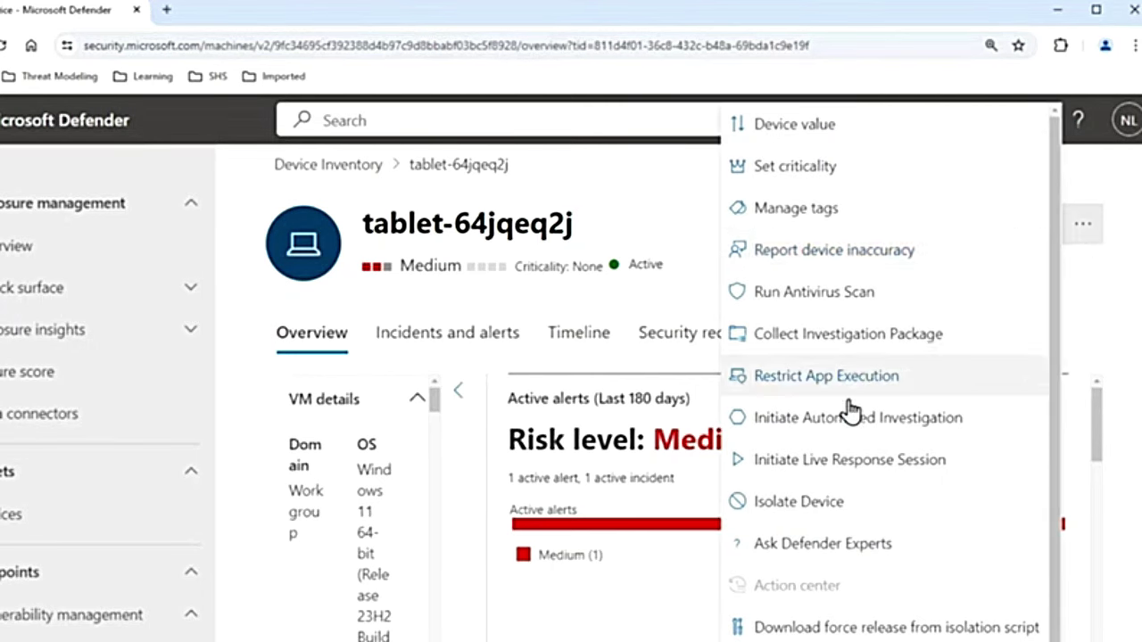
click(824, 504)
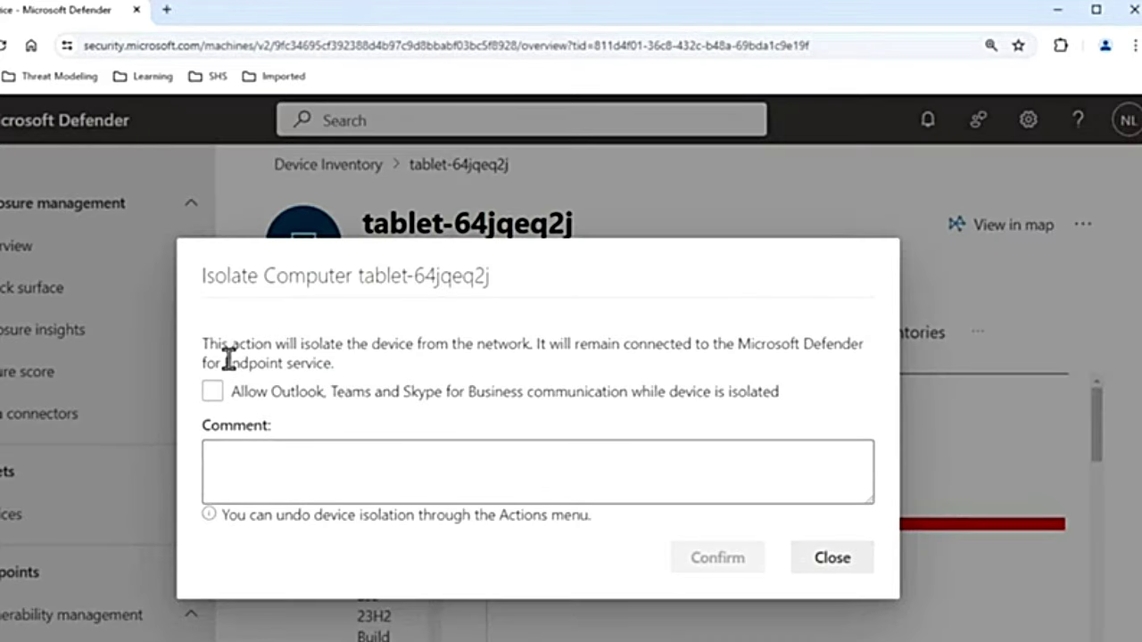
drag(206, 343, 872, 362)
click(542, 344)
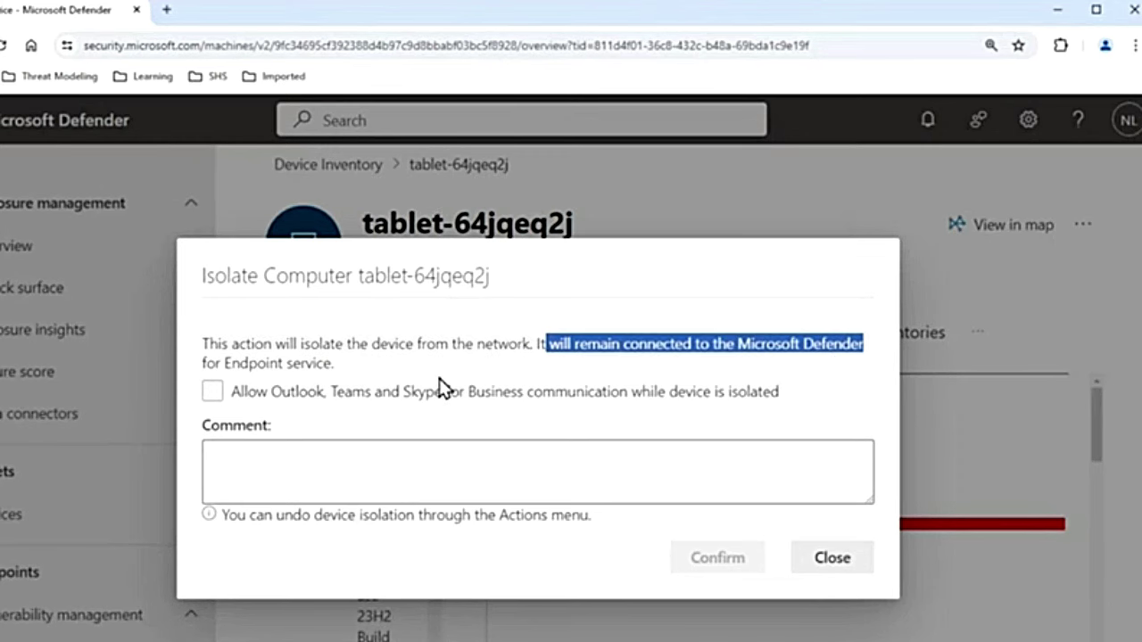
- Examine the option allowing Outlook, Teams and Skype for Business communication during isolation, and close the dialog without isolating the device
click(309, 392)
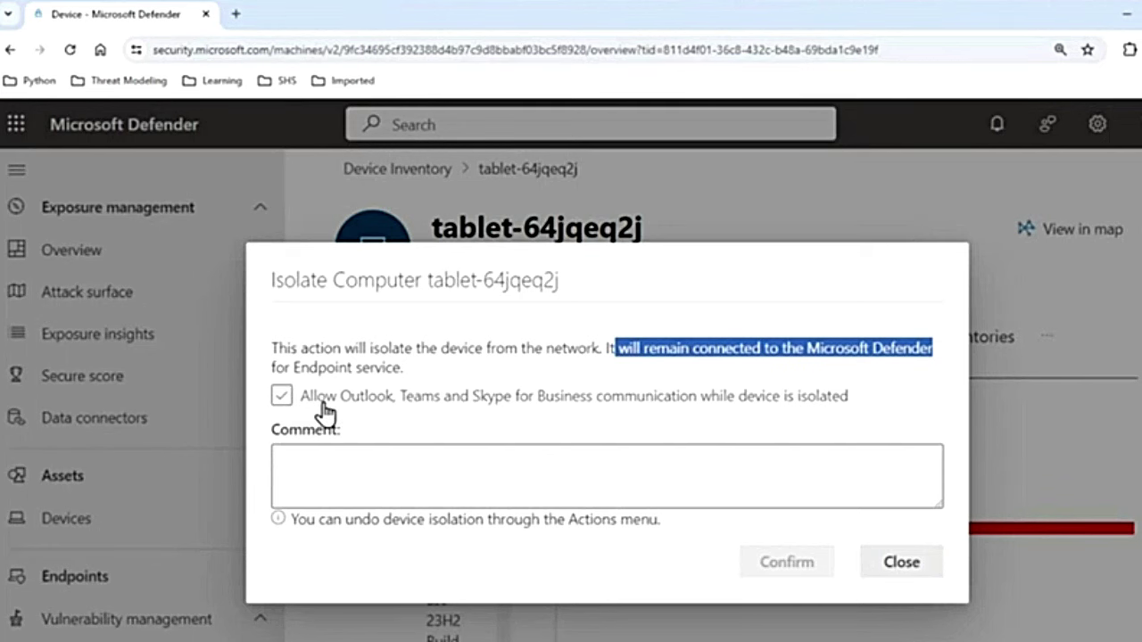
click(393, 403)
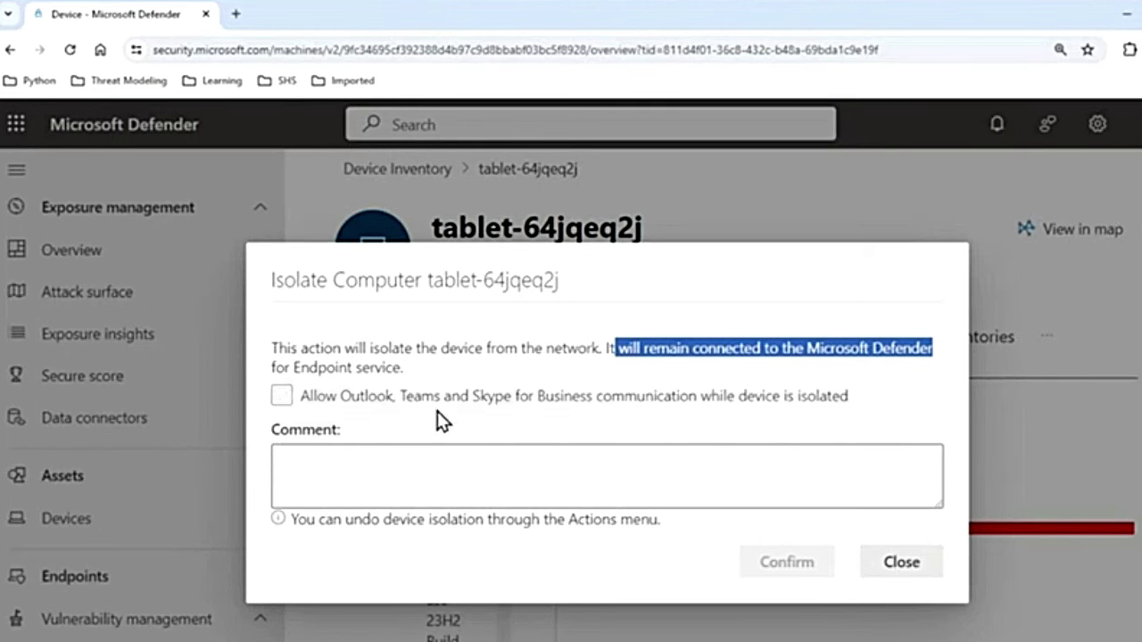
click(515, 410)
click(578, 410)
click(861, 403)
click(695, 401)
click(344, 409)
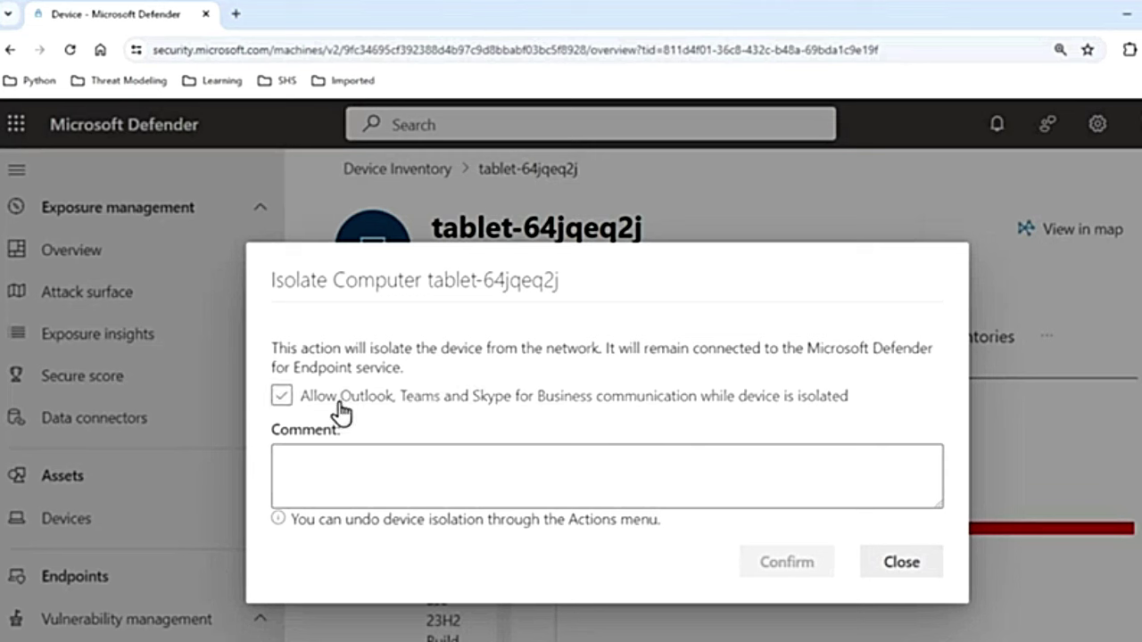
click(340, 403)
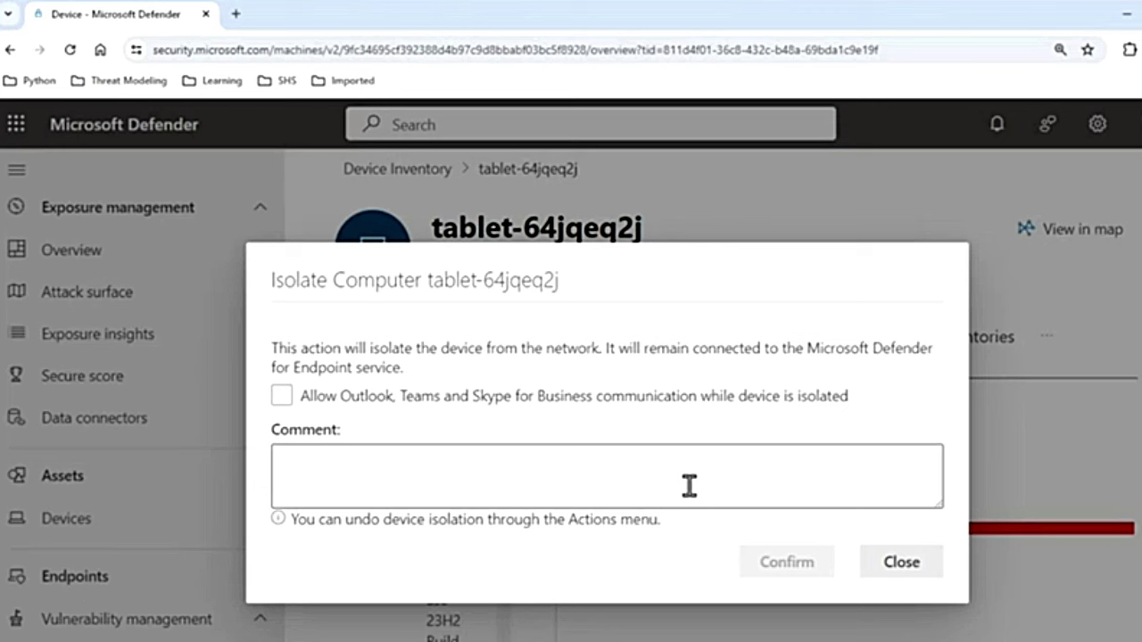
click(904, 568)
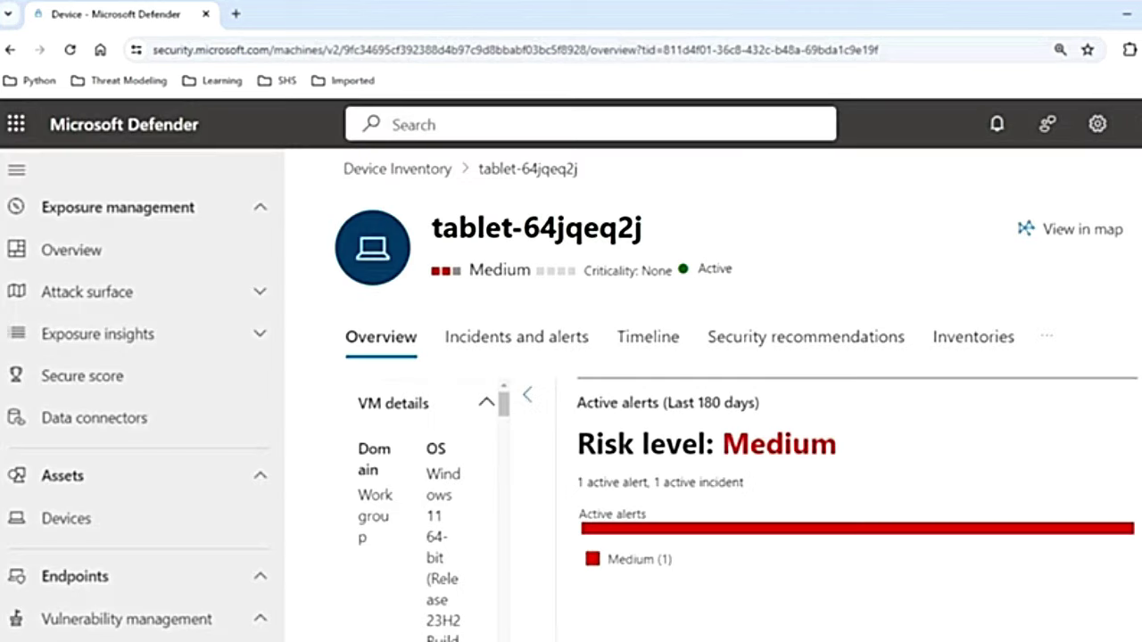
- Return to the Endpoints advanced features in Settings and locate the Skype for business integration feature
scroll(125, 552, down, 7)
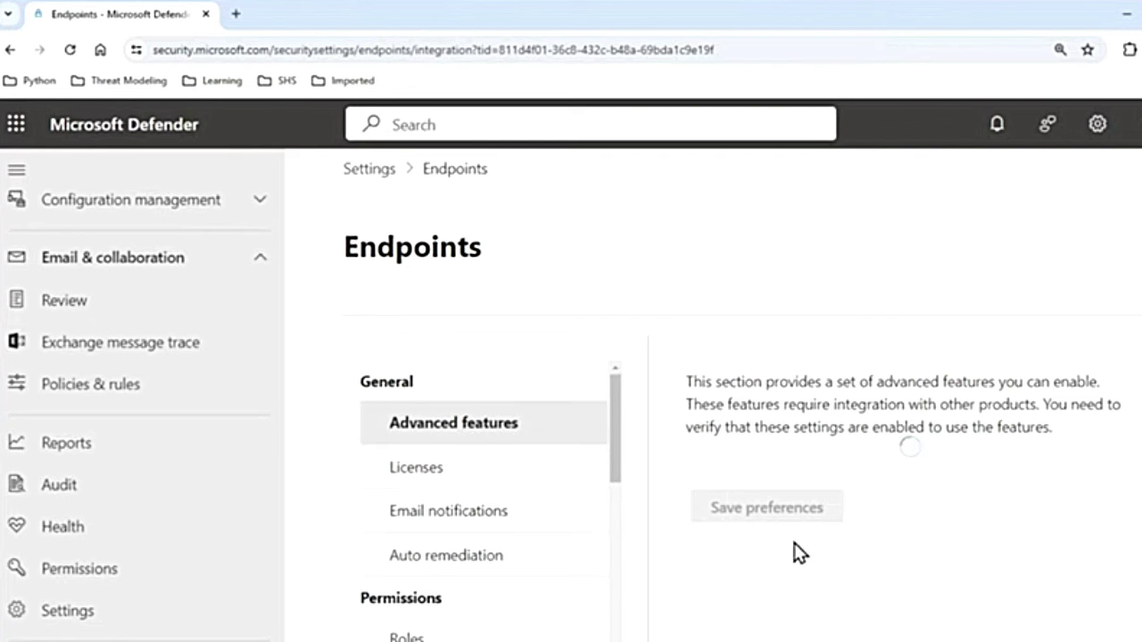
click(14, 172)
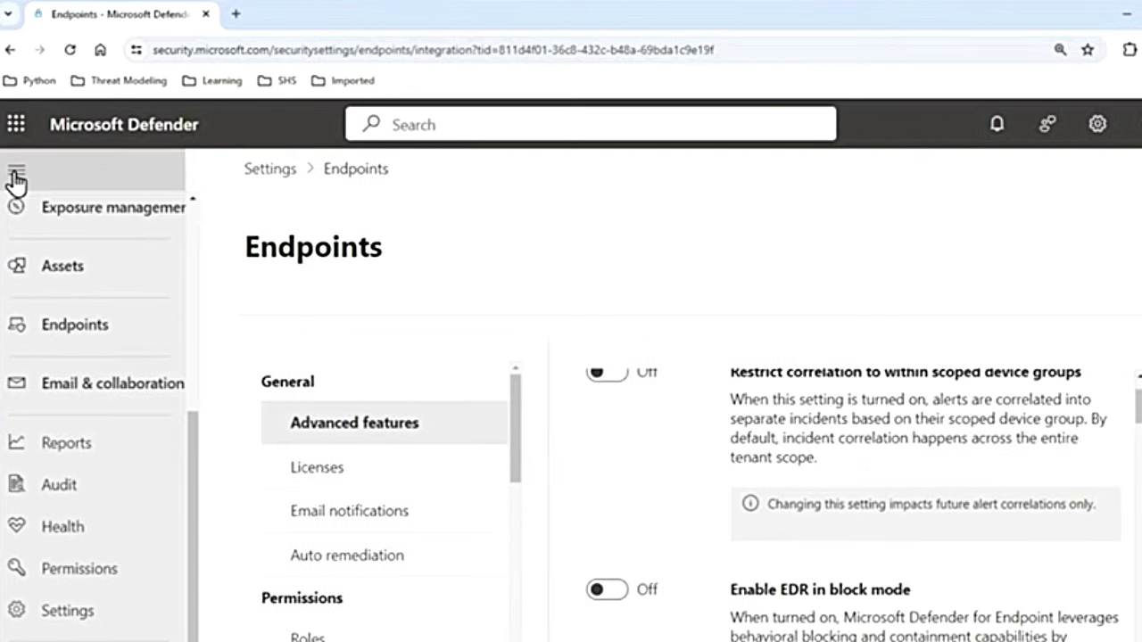
scroll(678, 553, down, 15)
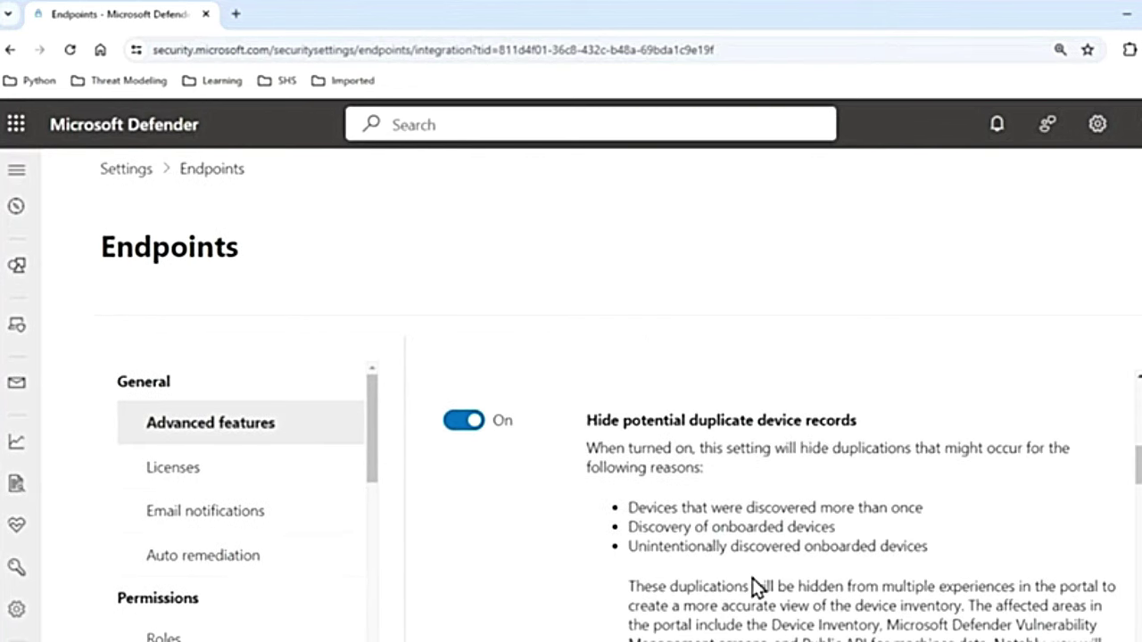
drag(584, 582, 834, 582)
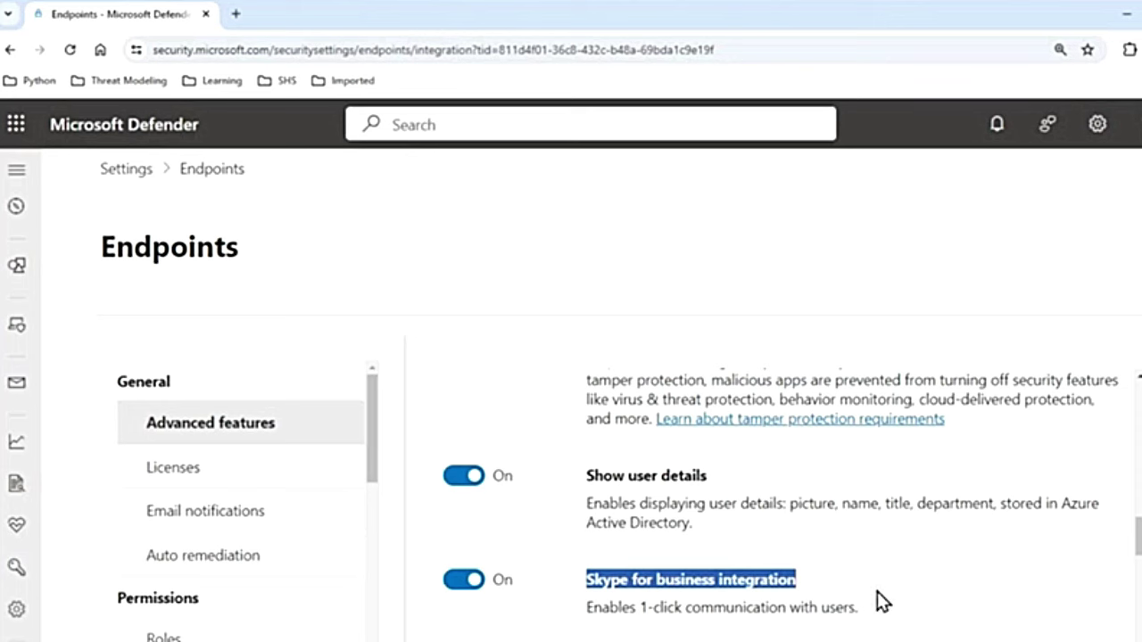
- Examine the Microsoft Defender for Cloud Apps feature and its description of blocking unauthorized applications
scroll(877, 592, down, 1)
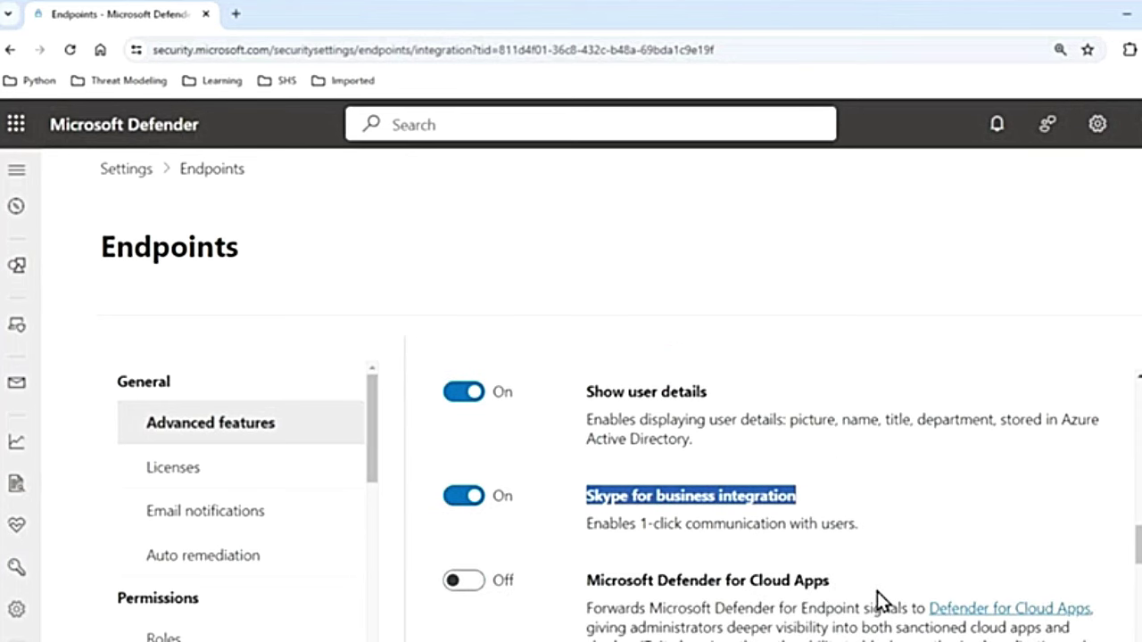
scroll(877, 591, down, 1)
drag(587, 512, 876, 523)
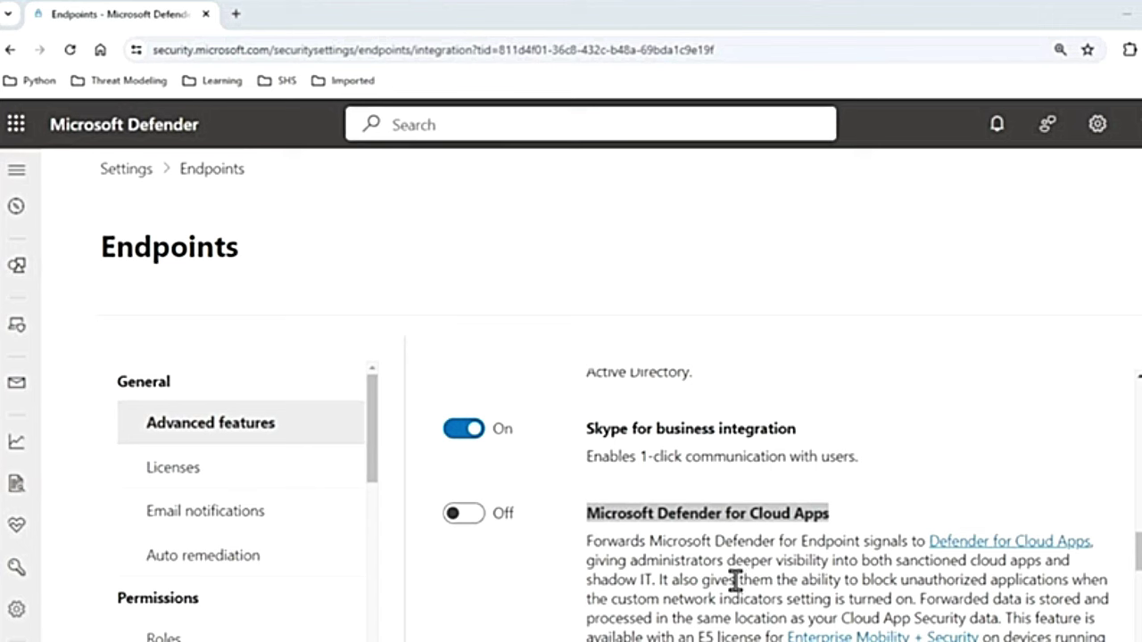
drag(711, 580, 919, 606)
scroll(932, 624, down, 3)
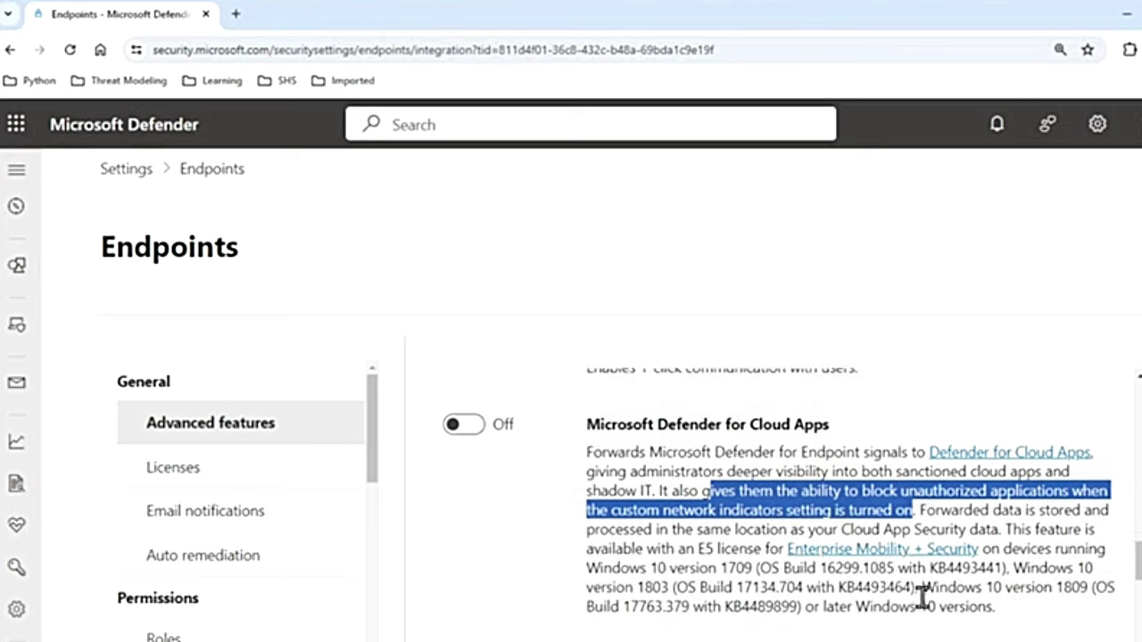
- Examine the Web content filtering feature and open the Web content filtering page under Rules
drag(587, 501, 755, 512)
click(755, 512)
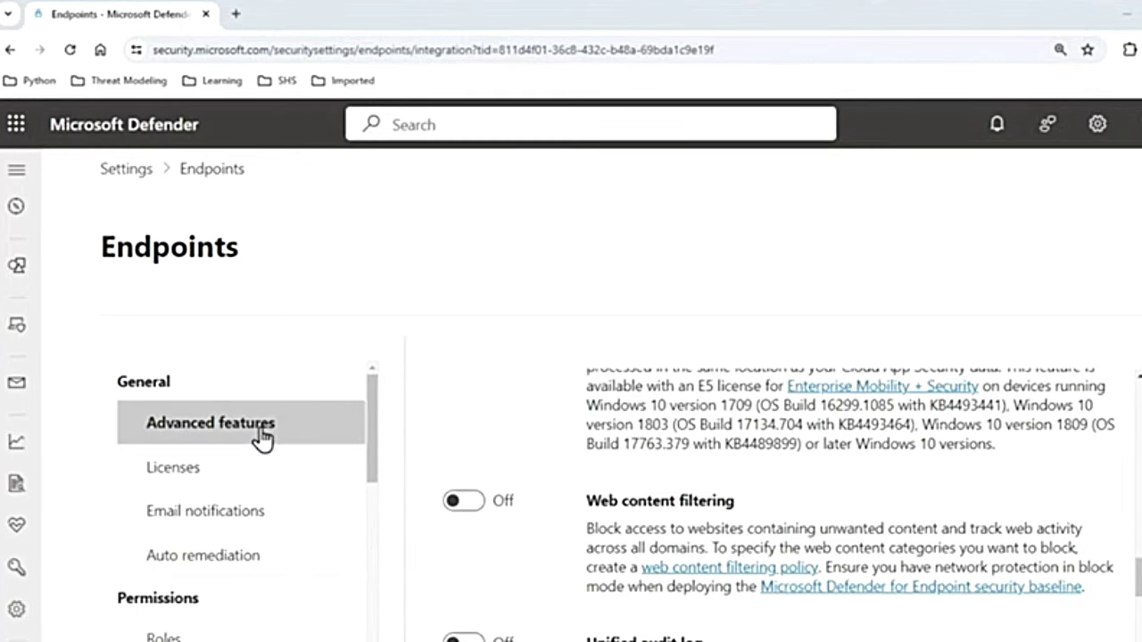
scroll(211, 472, down, 5)
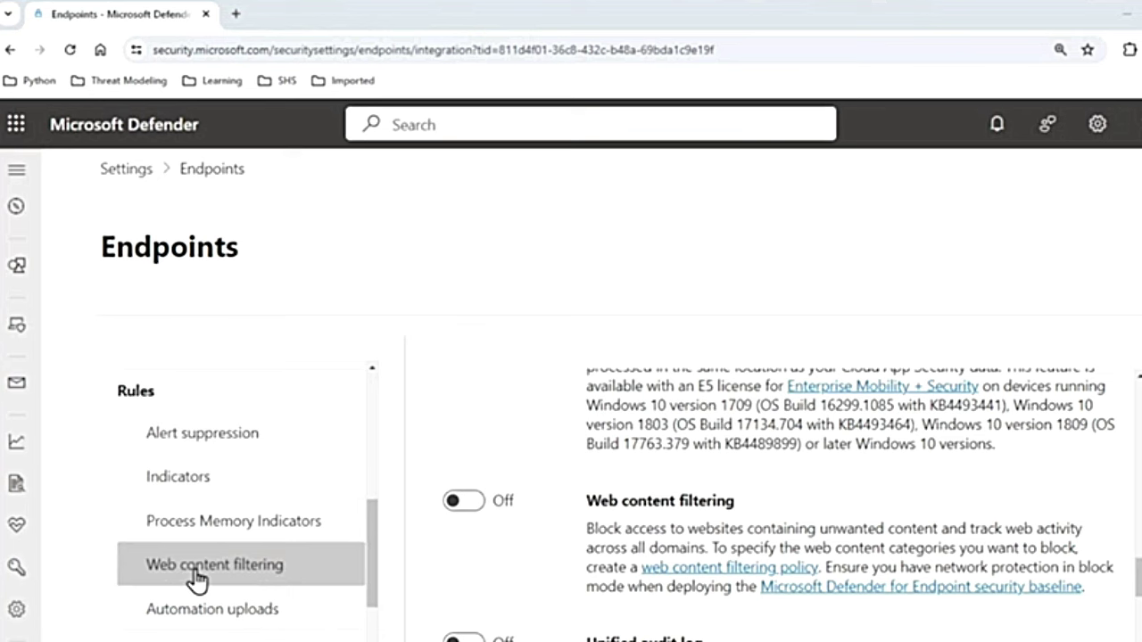
click(197, 578)
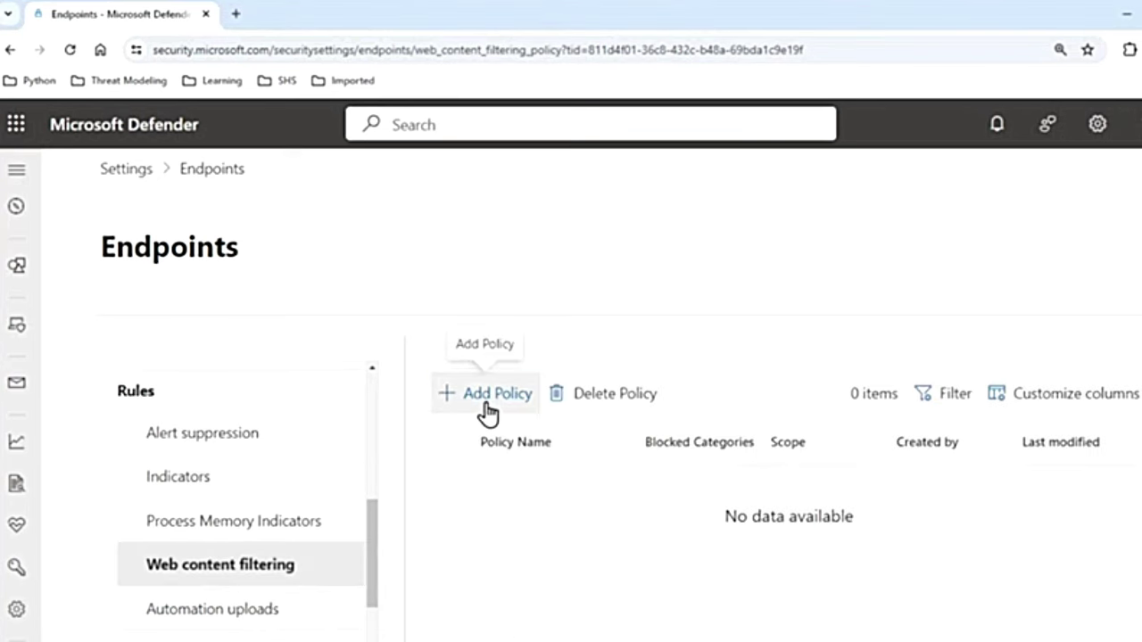
- Start a new web content filtering policy named Test and continue to its blocked categories
click(488, 395)
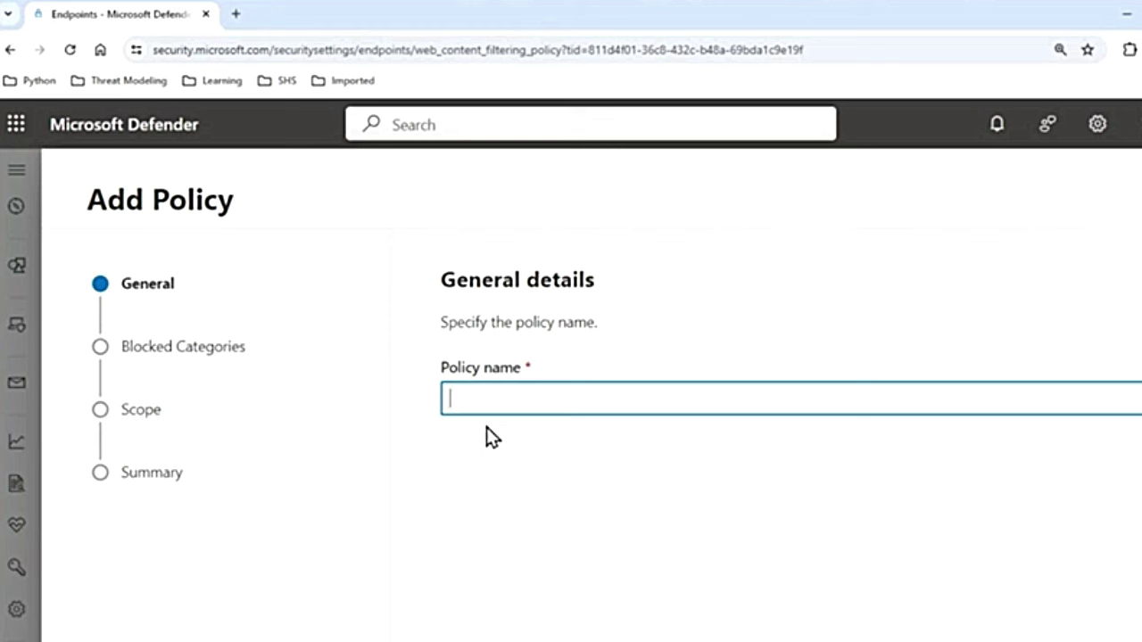
text(Test)
key(Return)
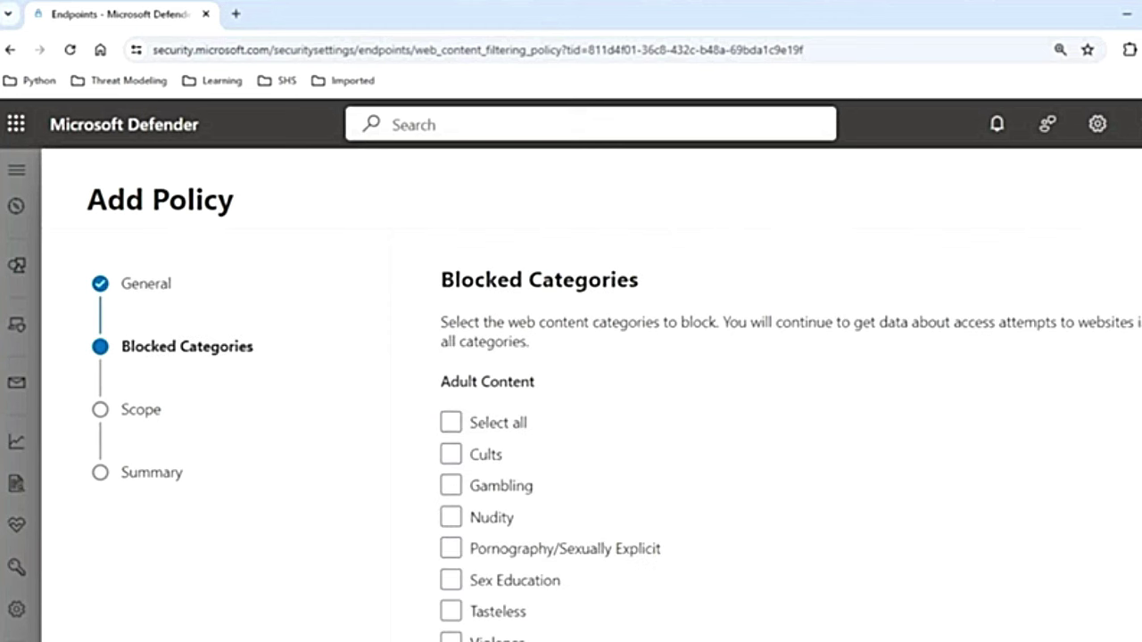
- Review the blocked category instructions and select all Adult Content categories for the policy
scroll(558, 492, down, 1)
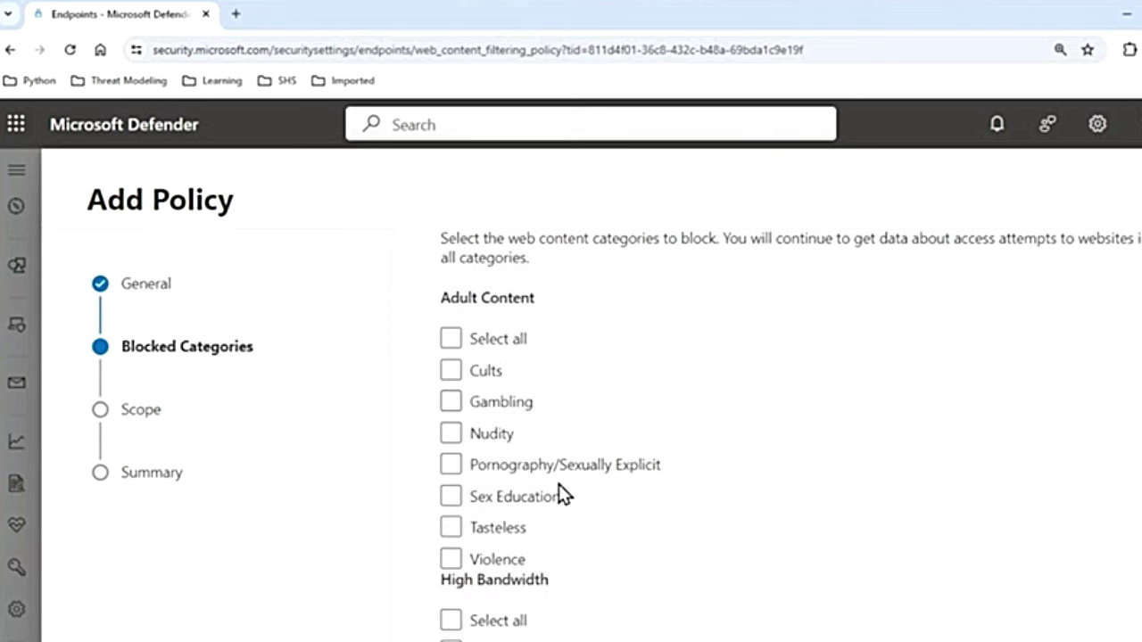
scroll(551, 477, up, 1)
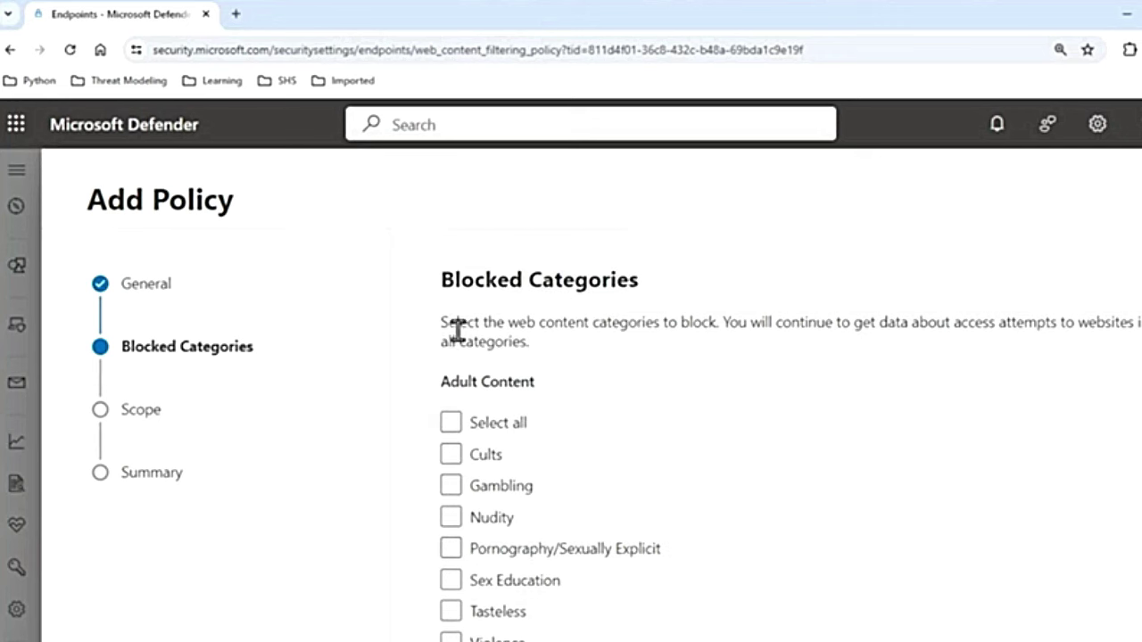
drag(441, 323, 721, 327)
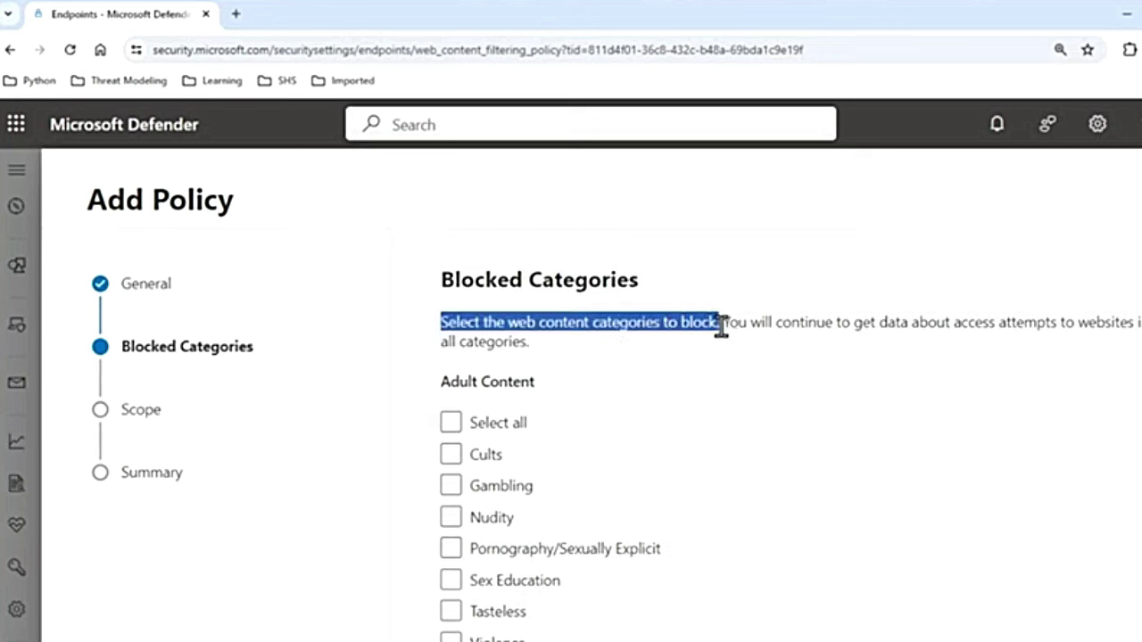
scroll(800, 593, down, 1)
drag(441, 298, 543, 316)
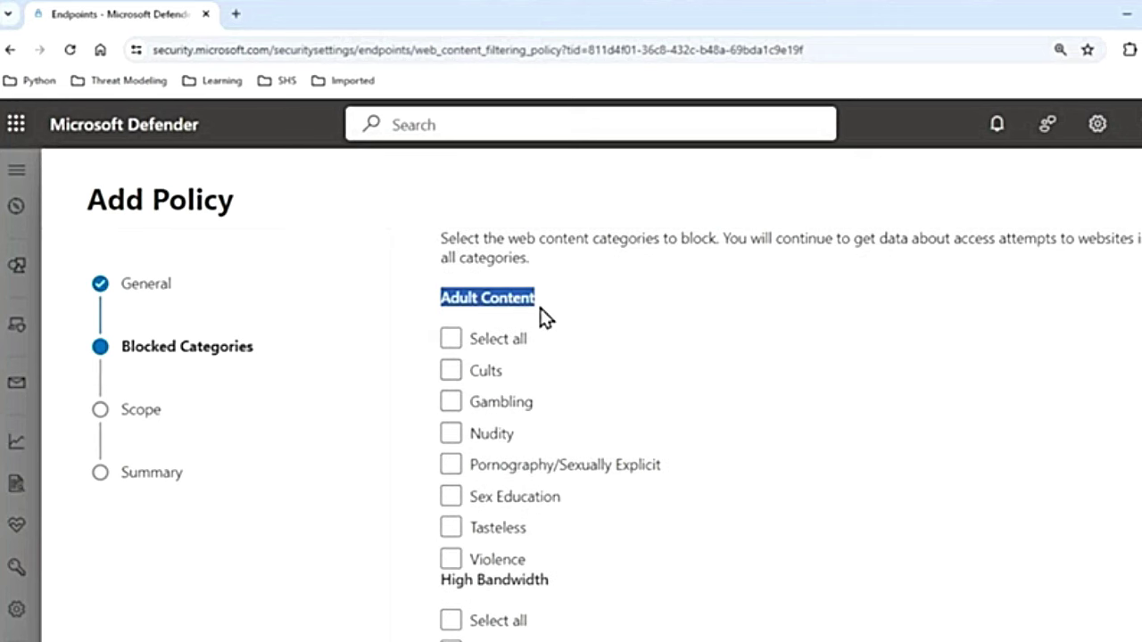
click(499, 403)
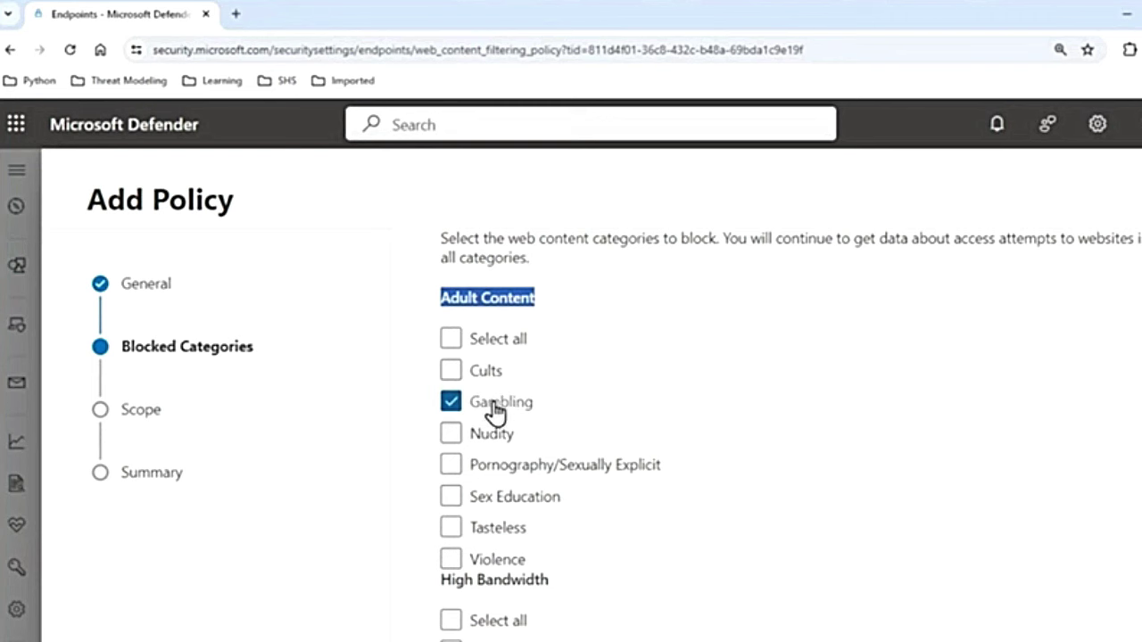
click(453, 340)
drag(444, 298, 640, 497)
- Select all High Bandwidth categories to block in the policy
scroll(645, 497, down, 3)
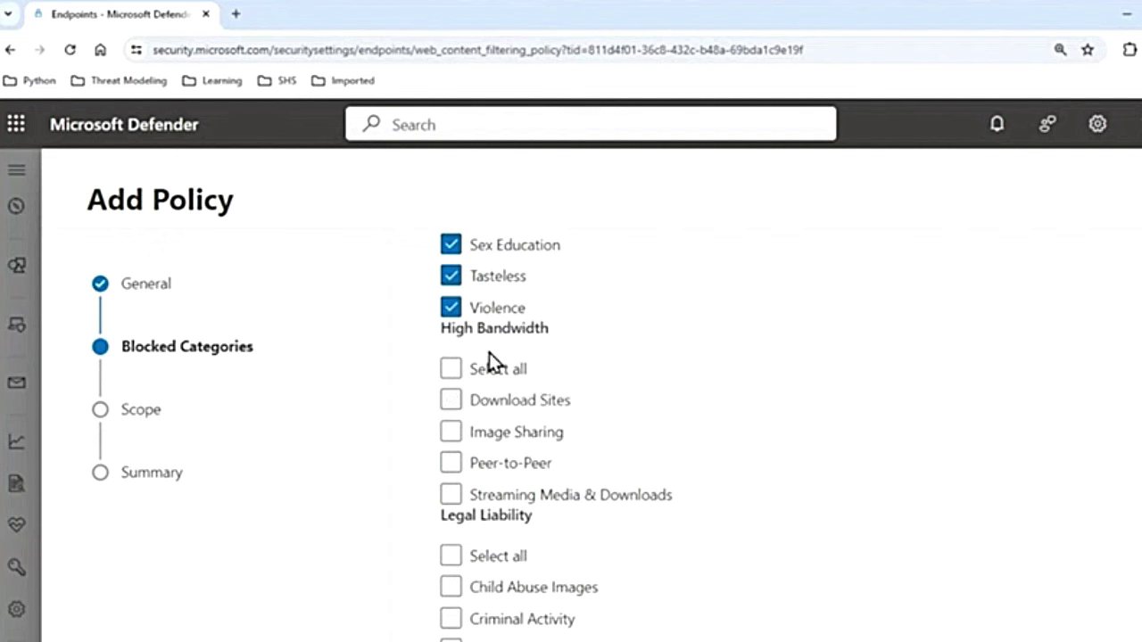
click(520, 408)
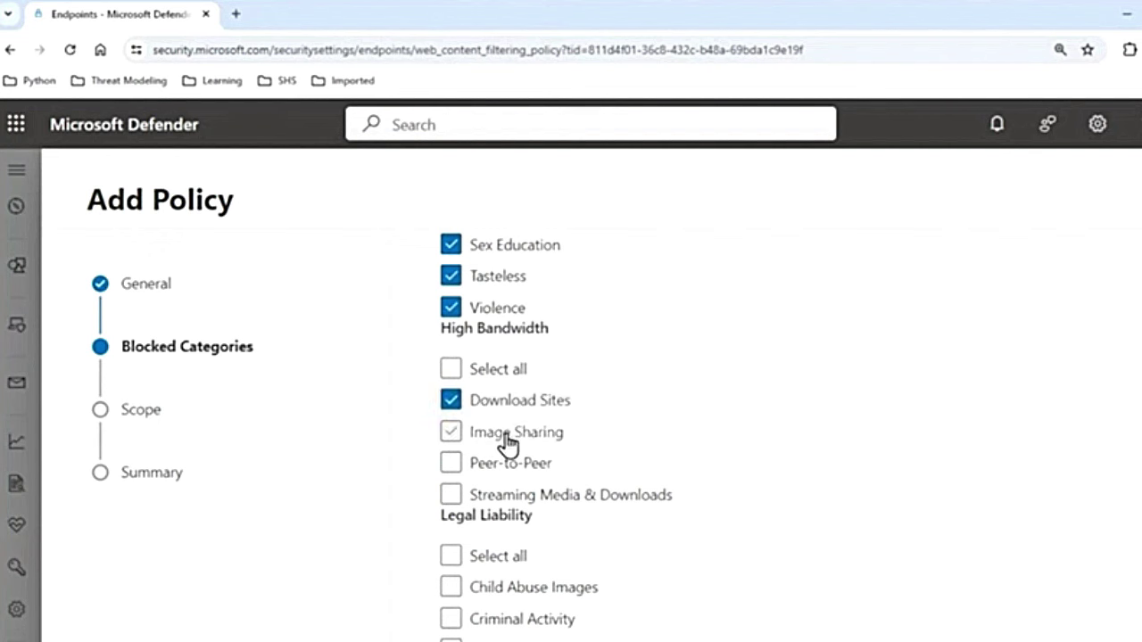
click(451, 371)
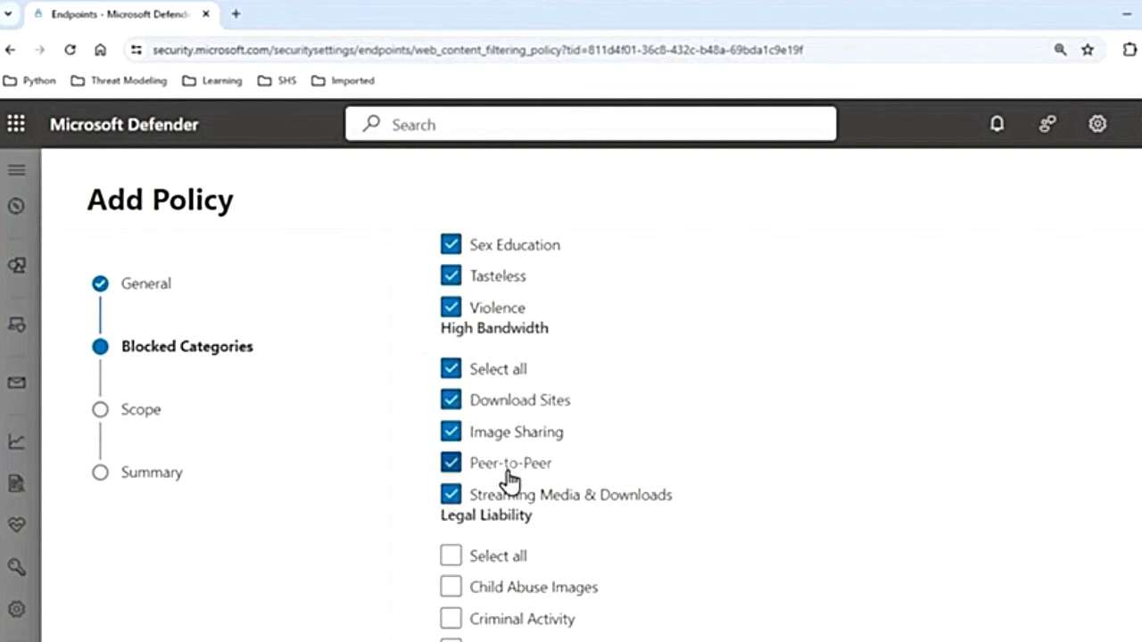
- Block the Hacking and Illegal Drug categories under Legal Liability
scroll(535, 471, down, 2)
drag(441, 352, 559, 365)
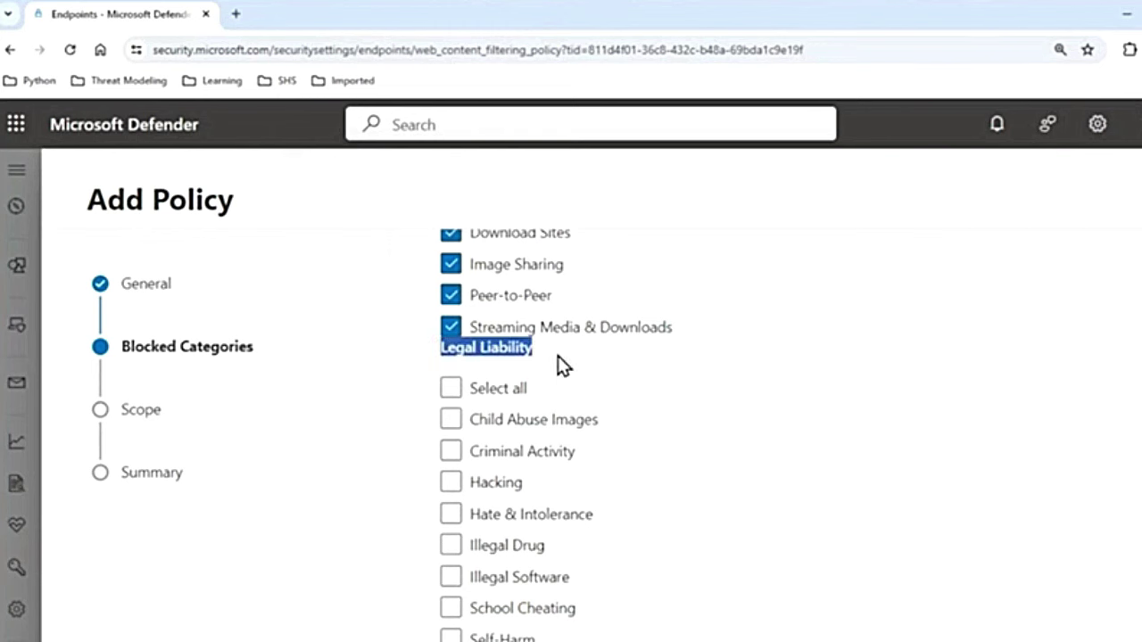
scroll(541, 492, down, 1)
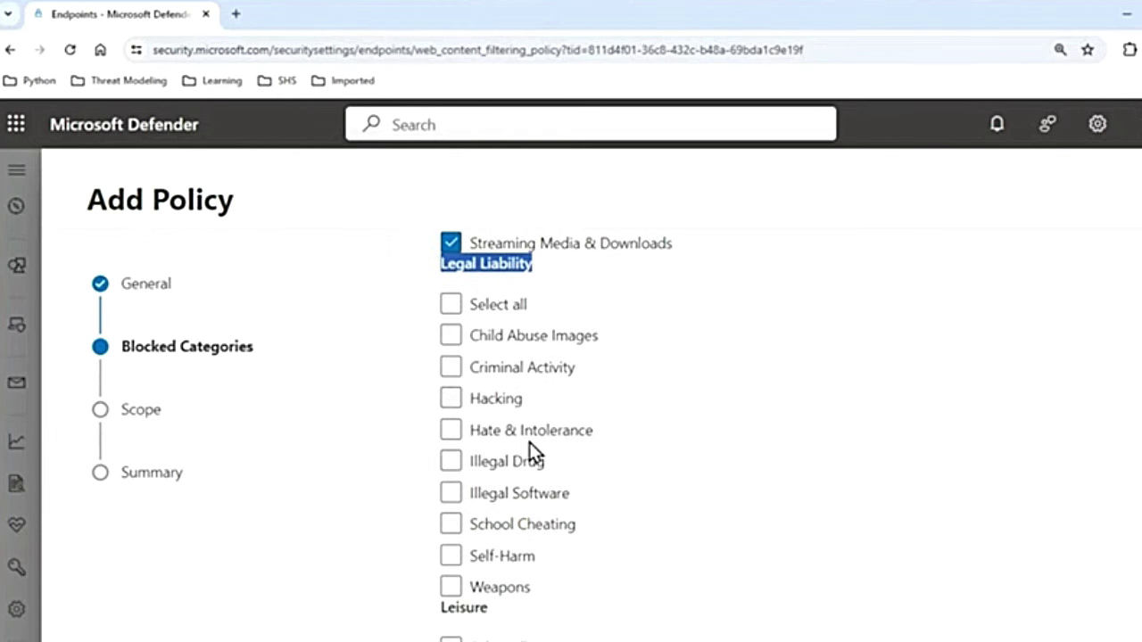
click(502, 401)
click(512, 466)
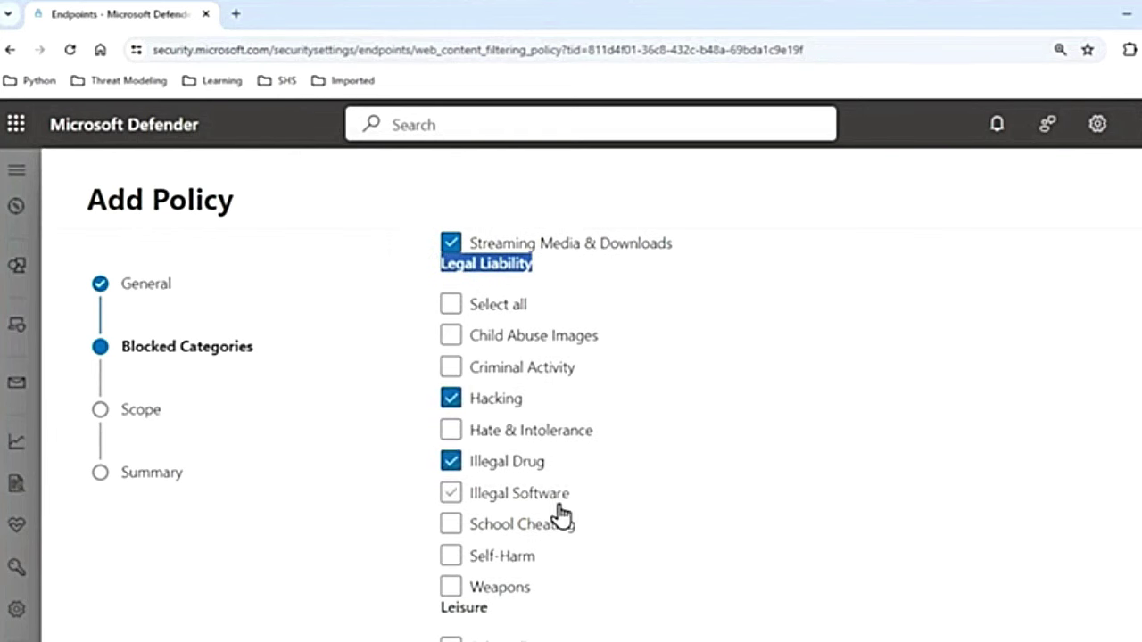
- Block the Games and Social Networking categories under Leisure
scroll(553, 516, down, 1)
drag(444, 535, 520, 538)
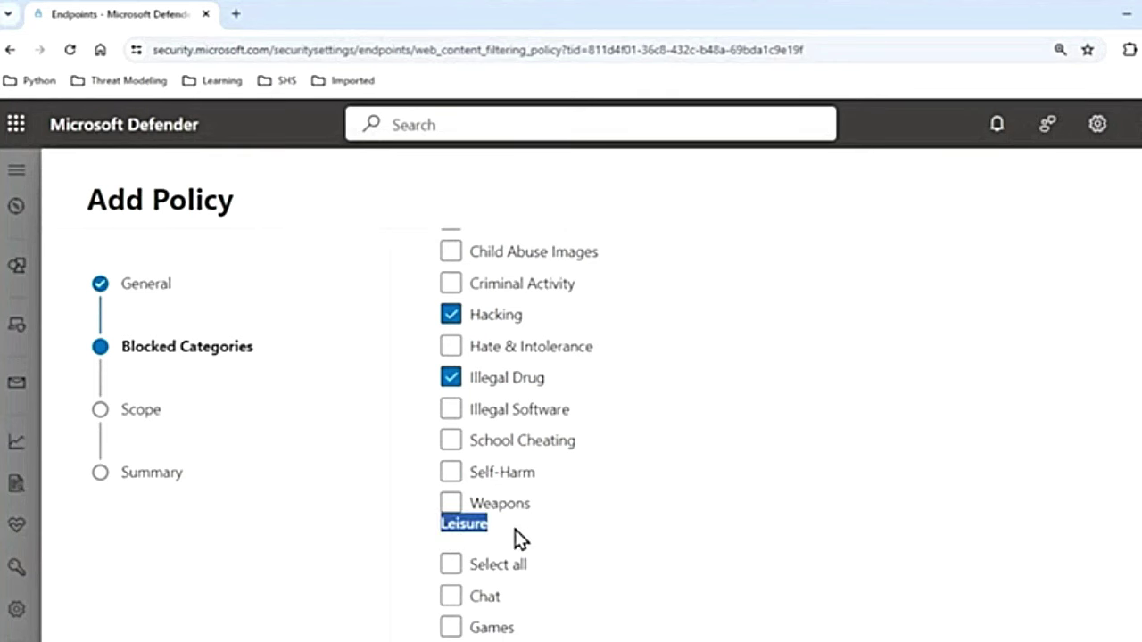
scroll(607, 561, down, 2)
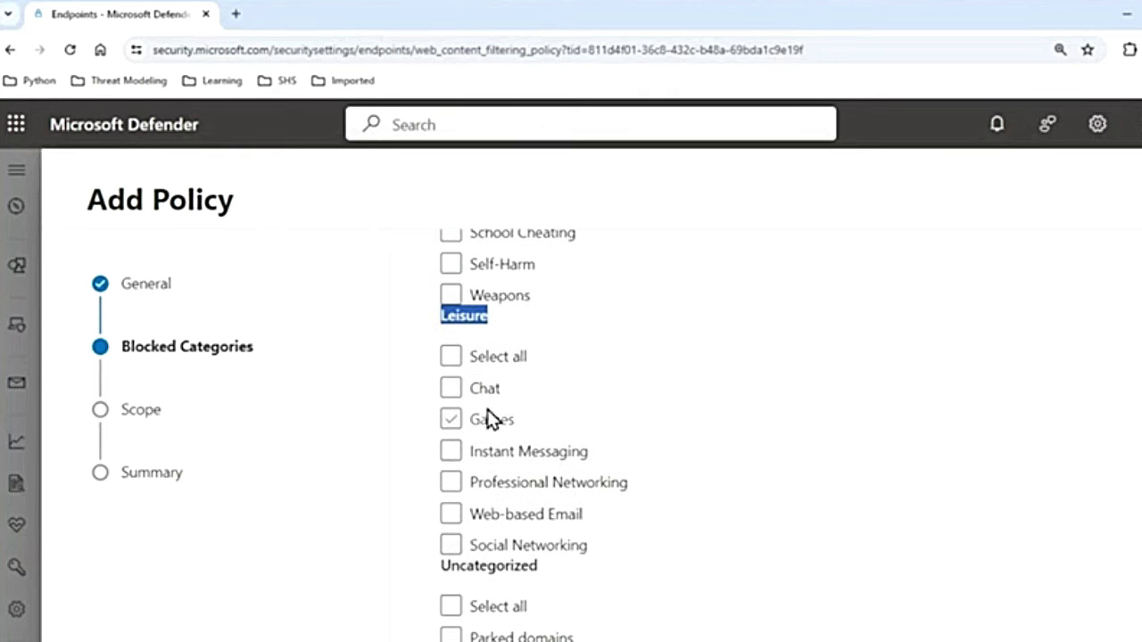
click(498, 421)
click(520, 548)
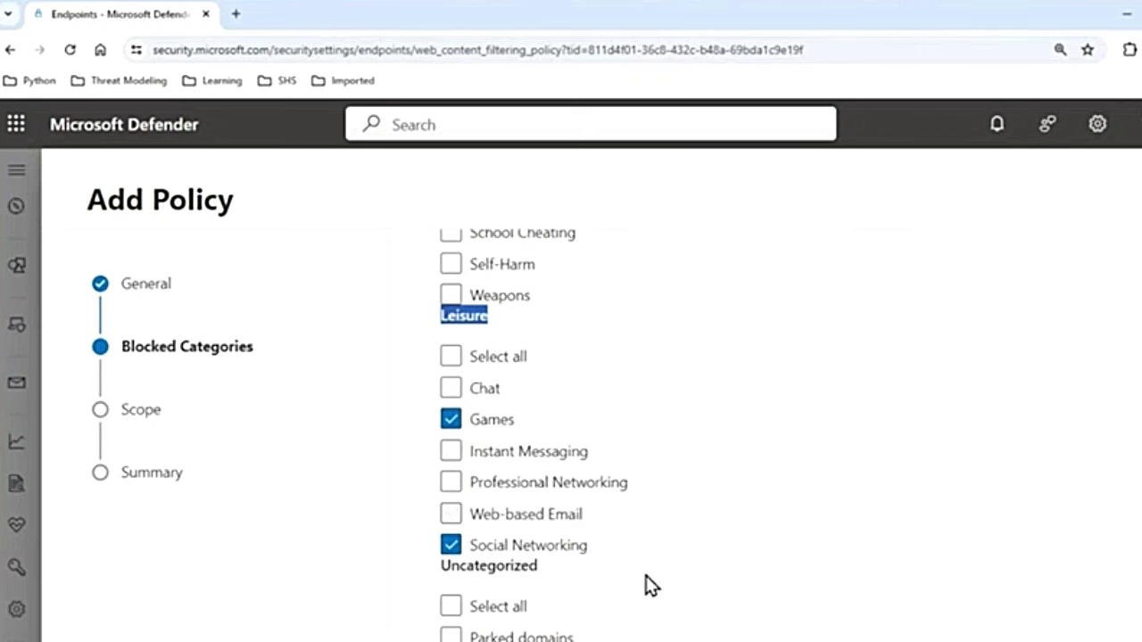
- Select all Uncategorized categories for the policy and leave the policy wizard without saving
double_click(542, 590)
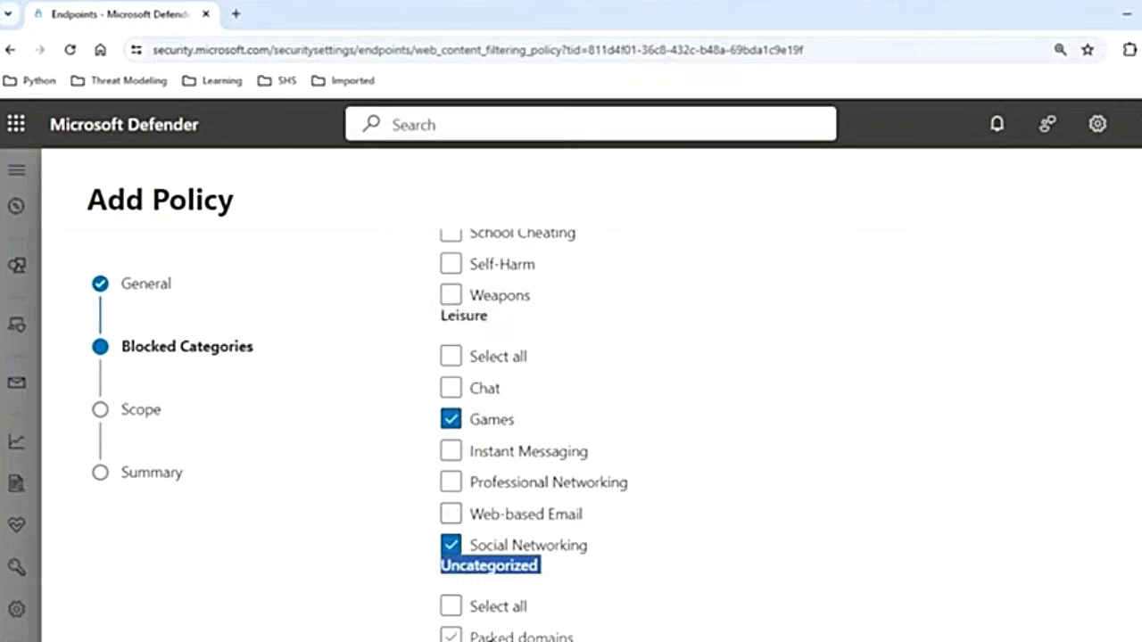
click(546, 637)
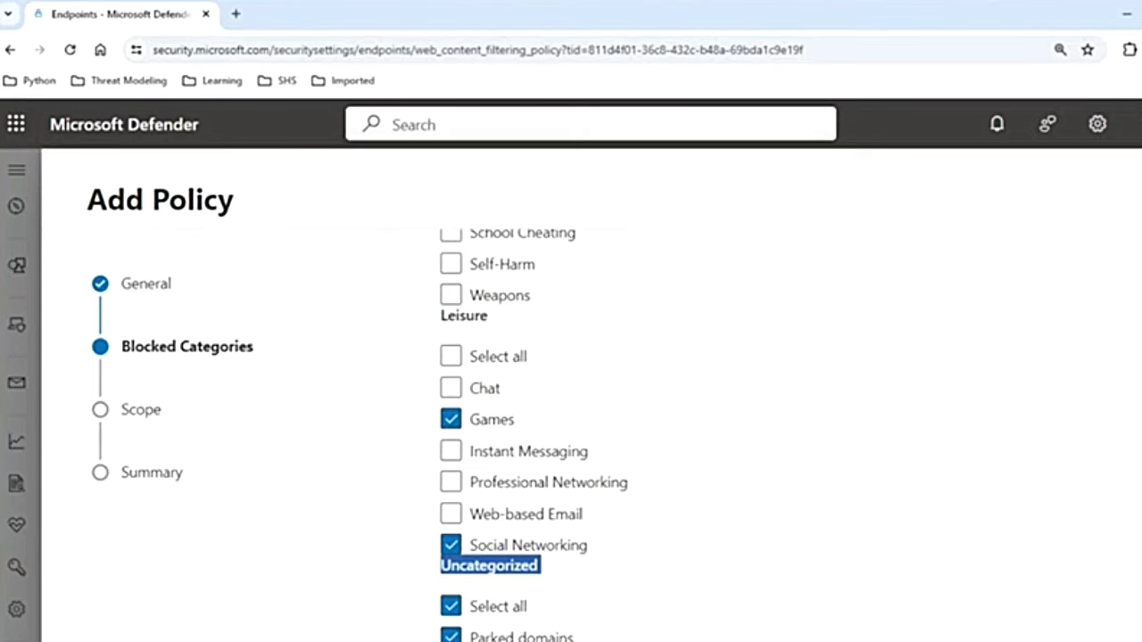
key(Escape)
scroll(247, 503, up, 5)
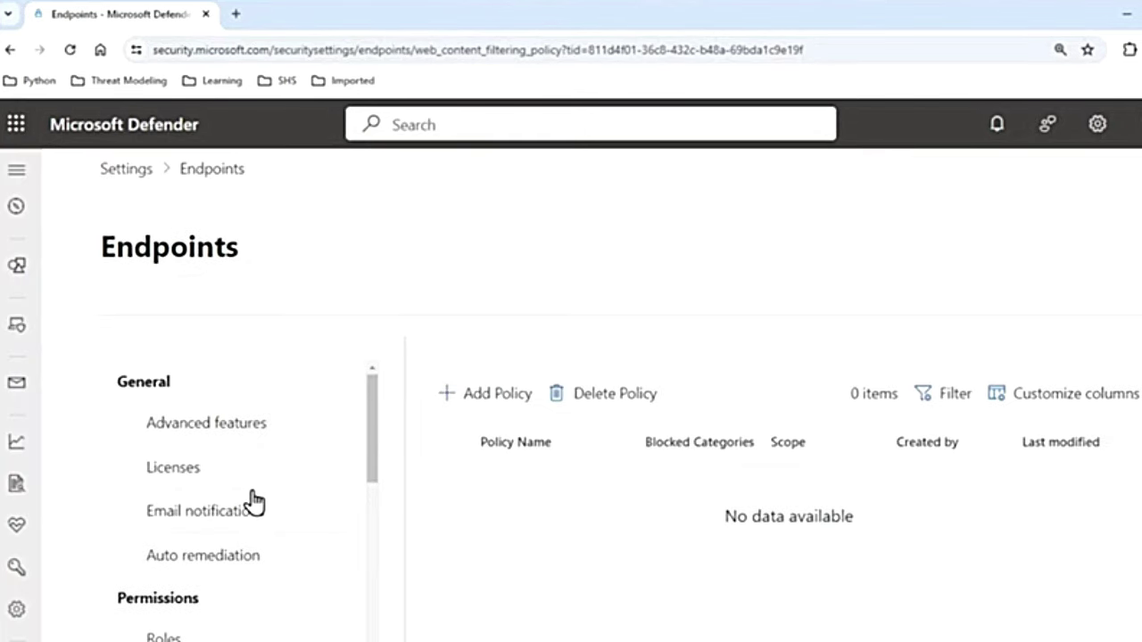
- Open the Endpoints advanced features and read the description of the Unified audit log setting
click(224, 436)
scroll(589, 517, down, 10)
drag(587, 458, 707, 461)
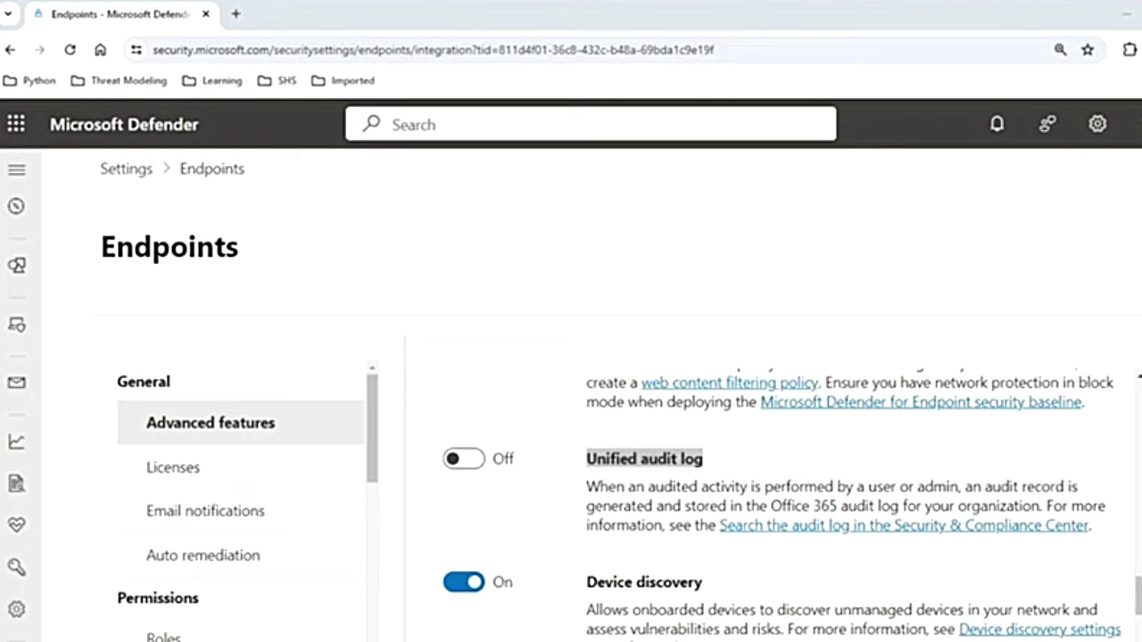
drag(586, 459, 741, 460)
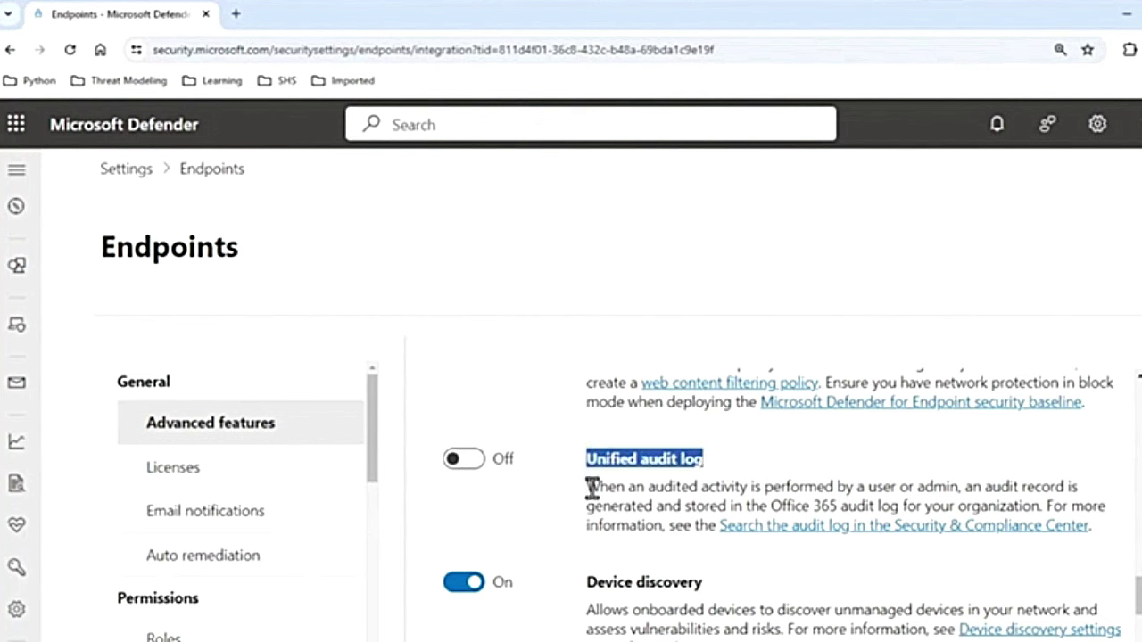
drag(587, 486, 746, 489)
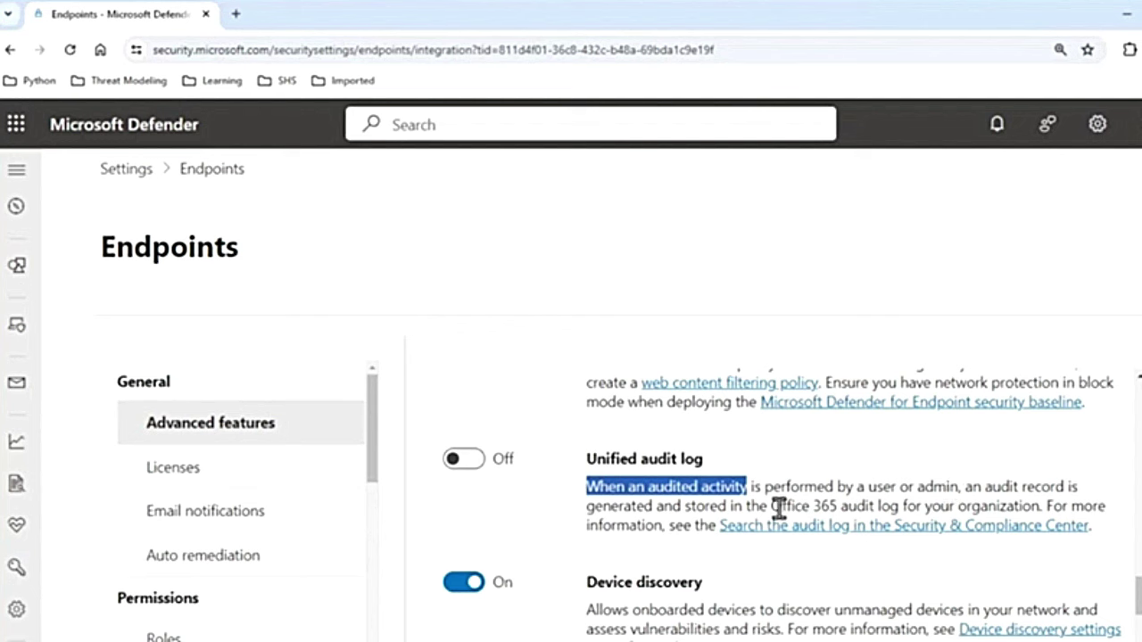
drag(846, 506, 934, 506)
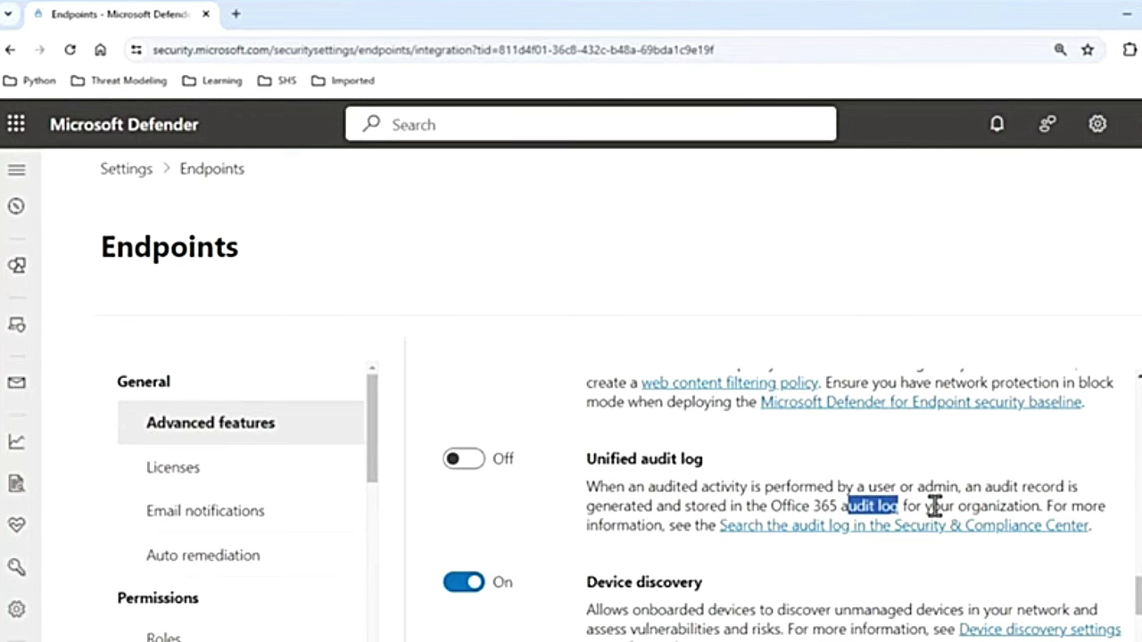
- Examine the Audit page's new search form and audit retention policies, and return to the Endpoints settings
click(17, 171)
scroll(153, 474, down, 12)
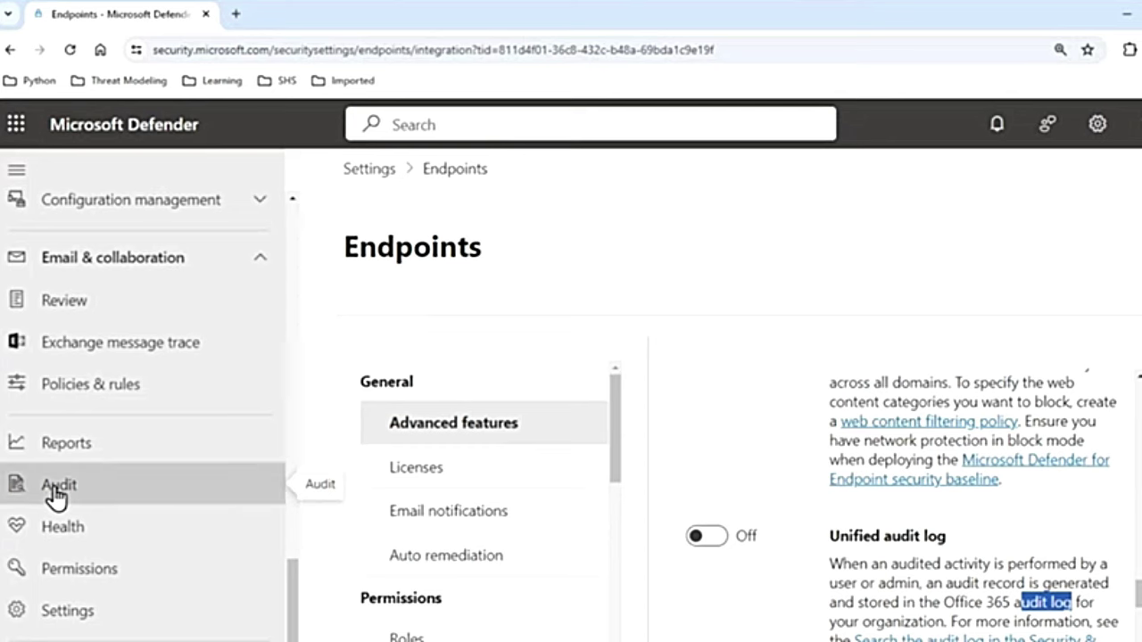
click(76, 489)
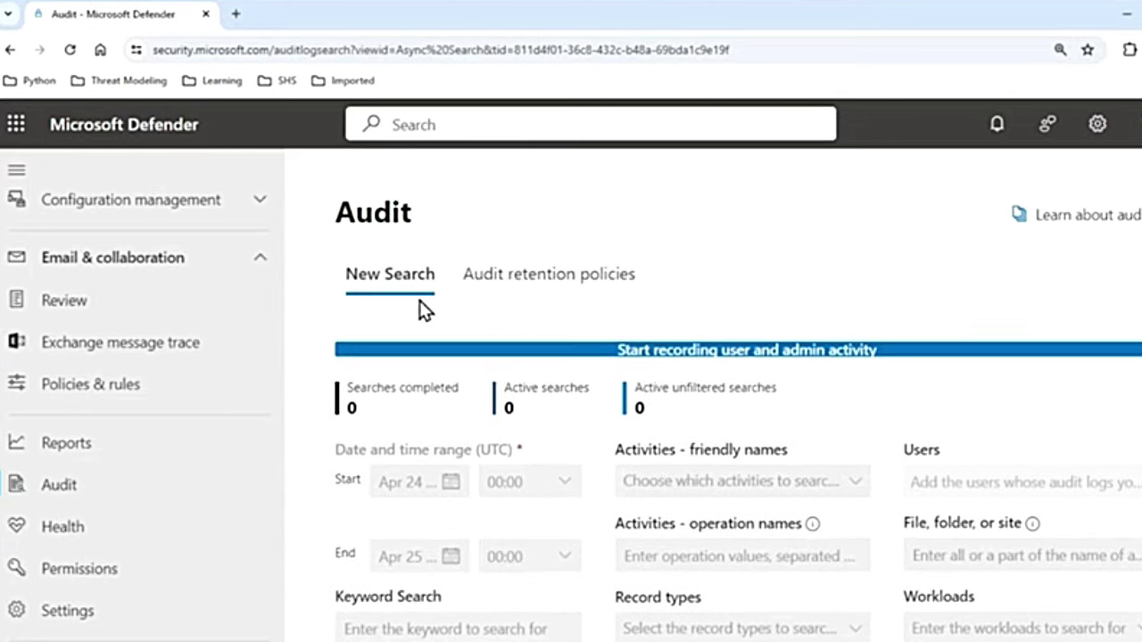
scroll(544, 533, down, 2)
scroll(544, 533, down, 2)
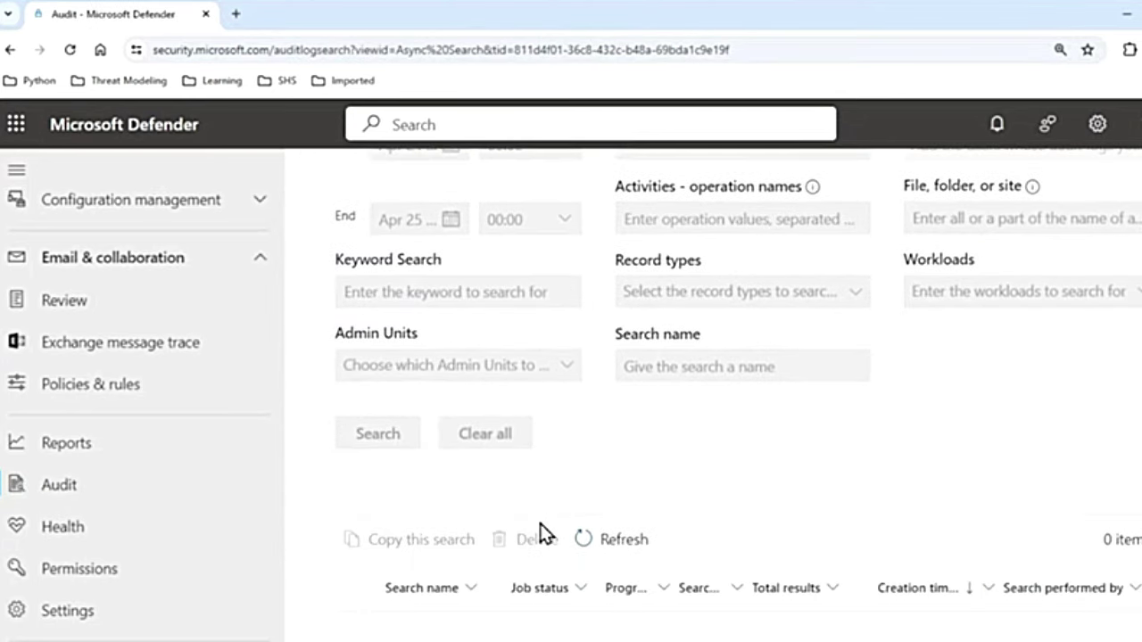
scroll(542, 530, up, 3)
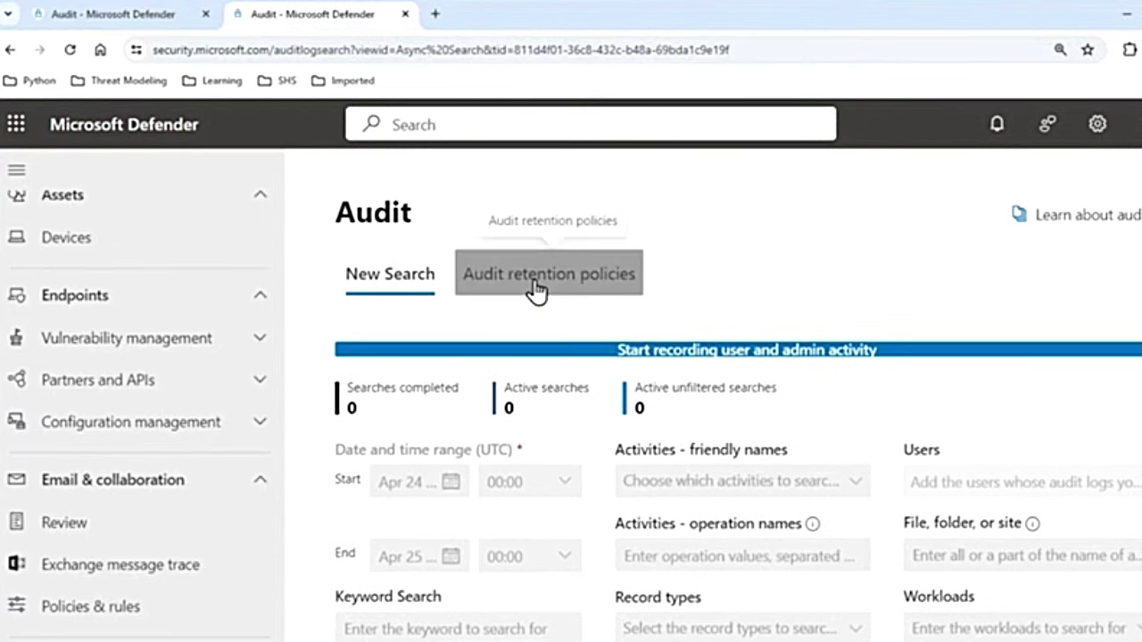
click(535, 291)
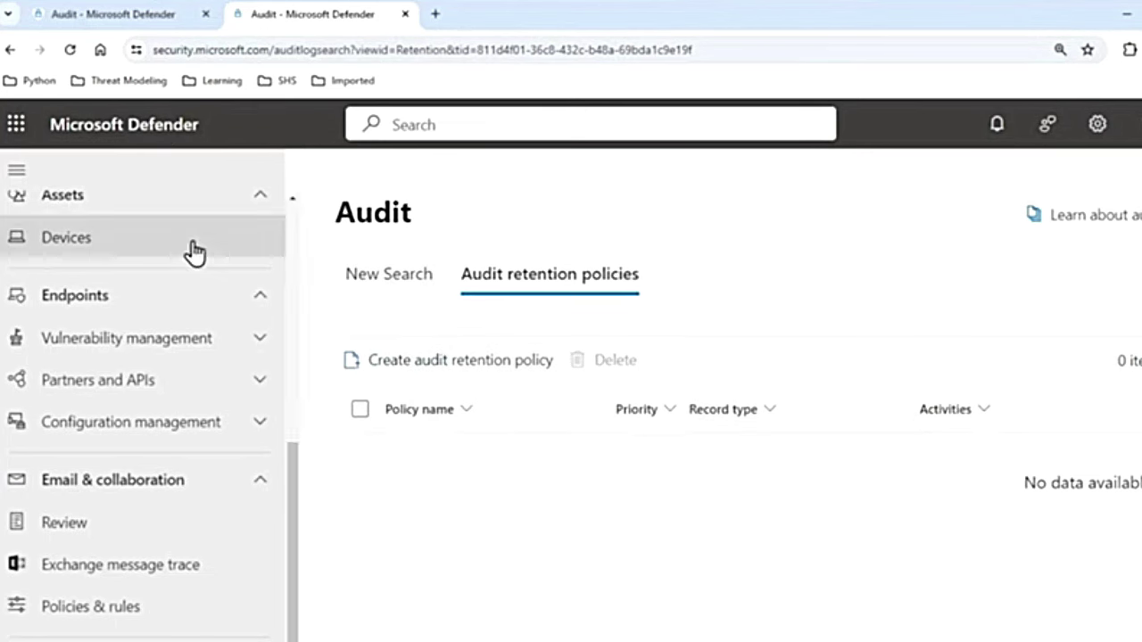
click(405, 15)
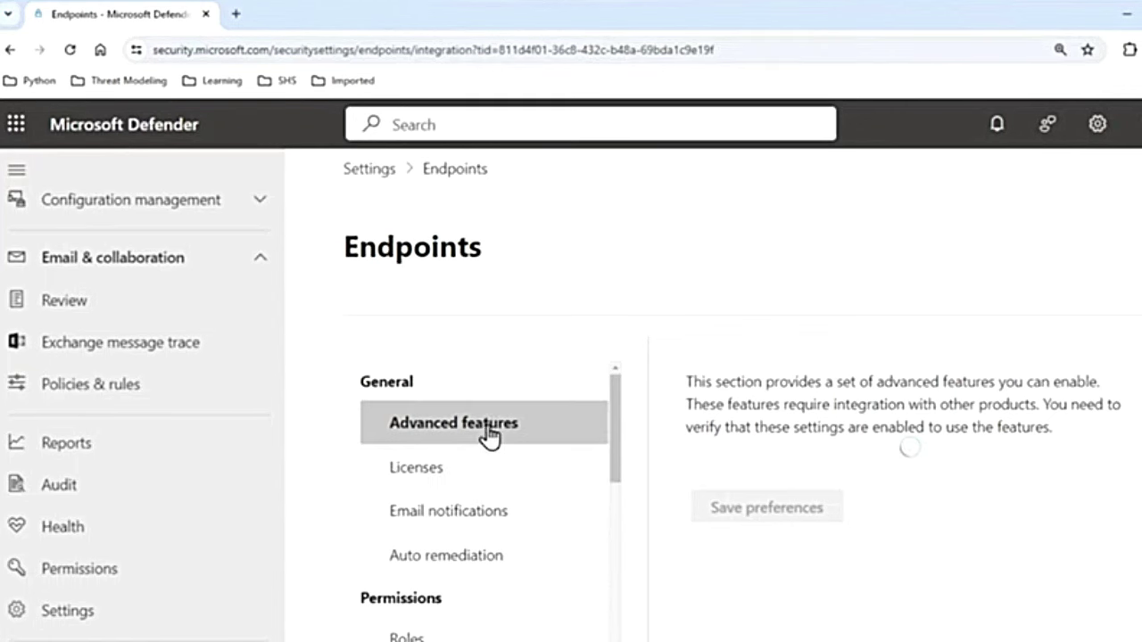
- Review the Device discovery and Download quarantined files settings in the advanced features list
scroll(952, 576, down, 10)
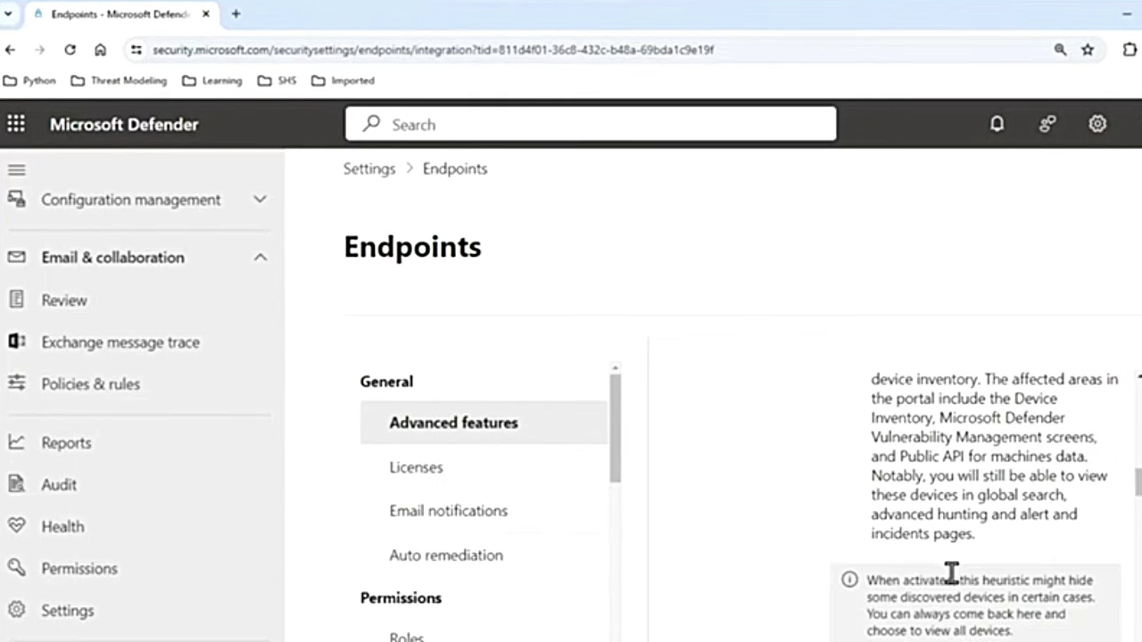
scroll(951, 574, down, 10)
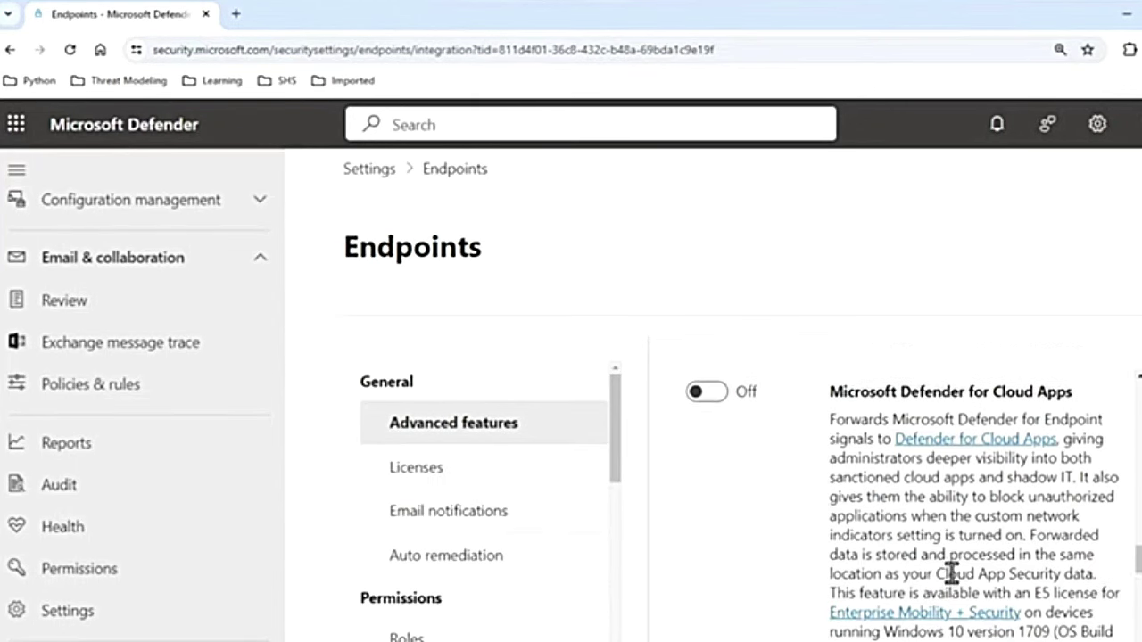
scroll(951, 575, down, 2)
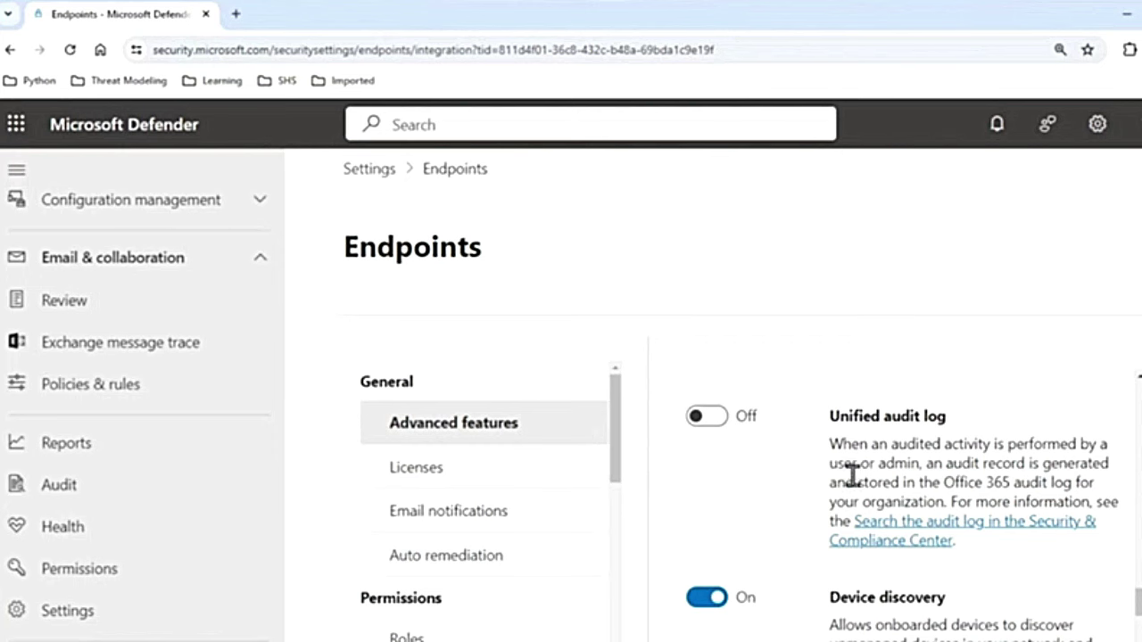
scroll(902, 619, down, 1)
drag(830, 513, 959, 516)
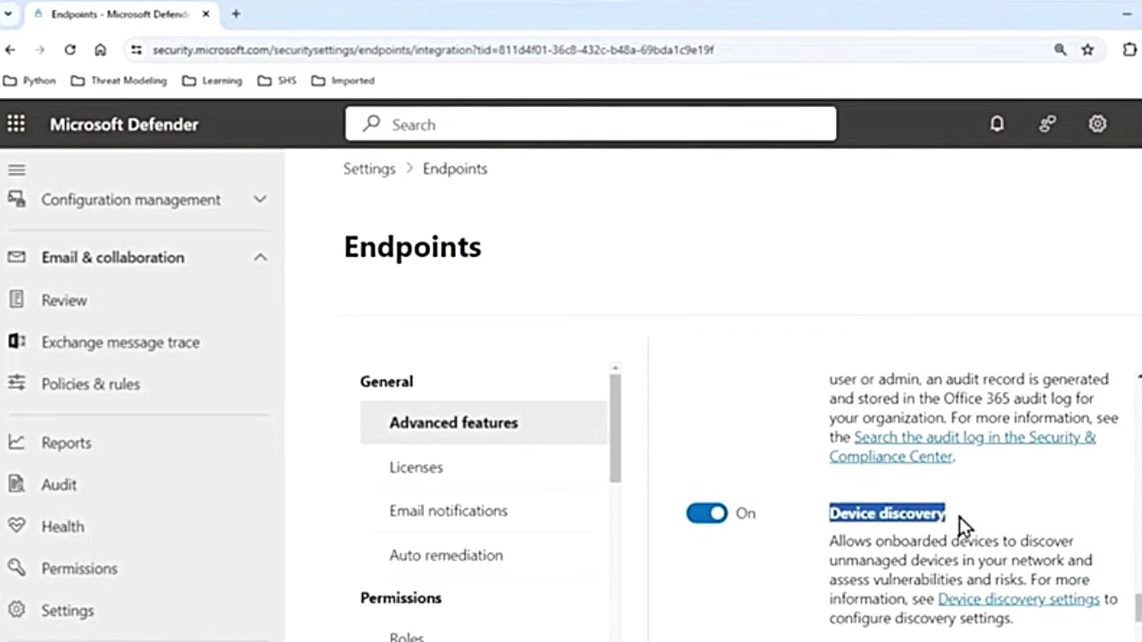
scroll(901, 544, down, 1)
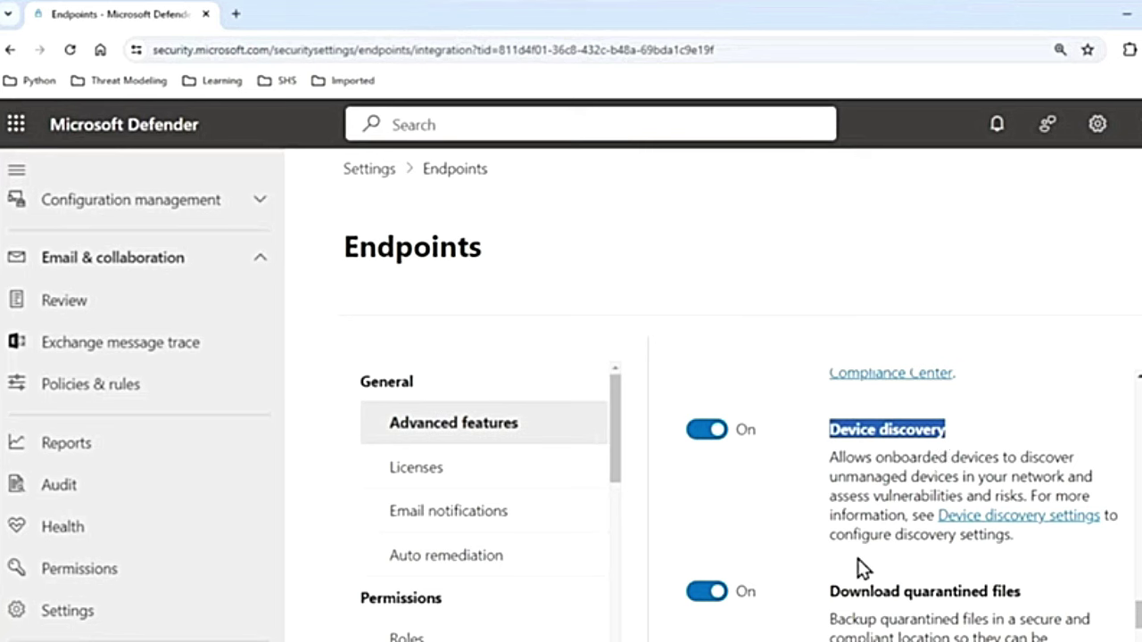
scroll(862, 565, down, 1)
drag(830, 508, 1080, 510)
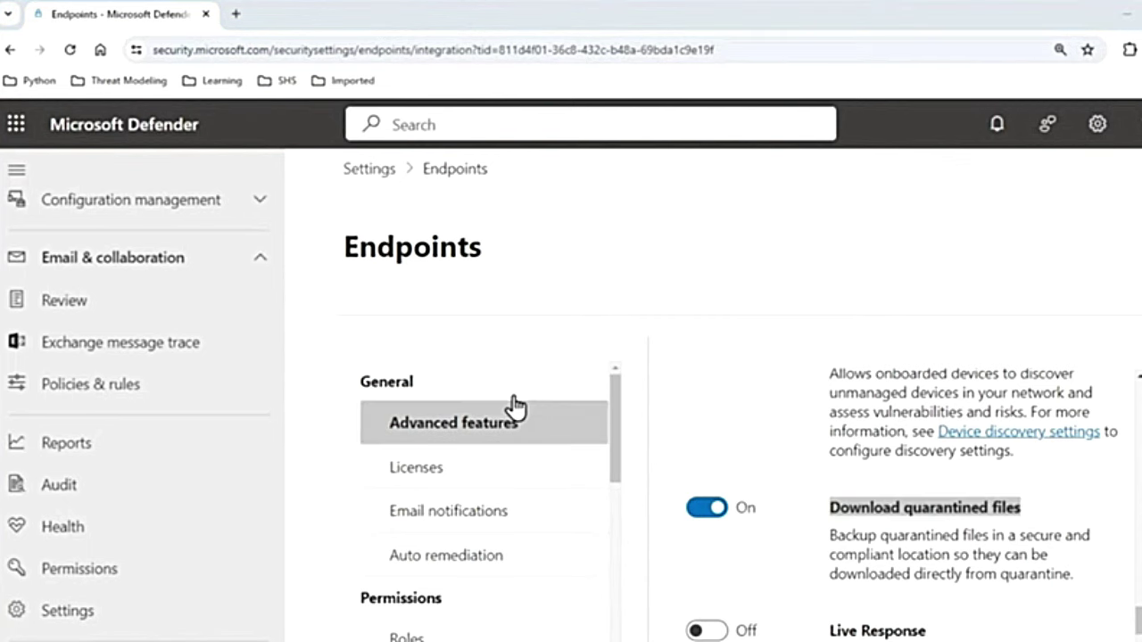
click(17, 171)
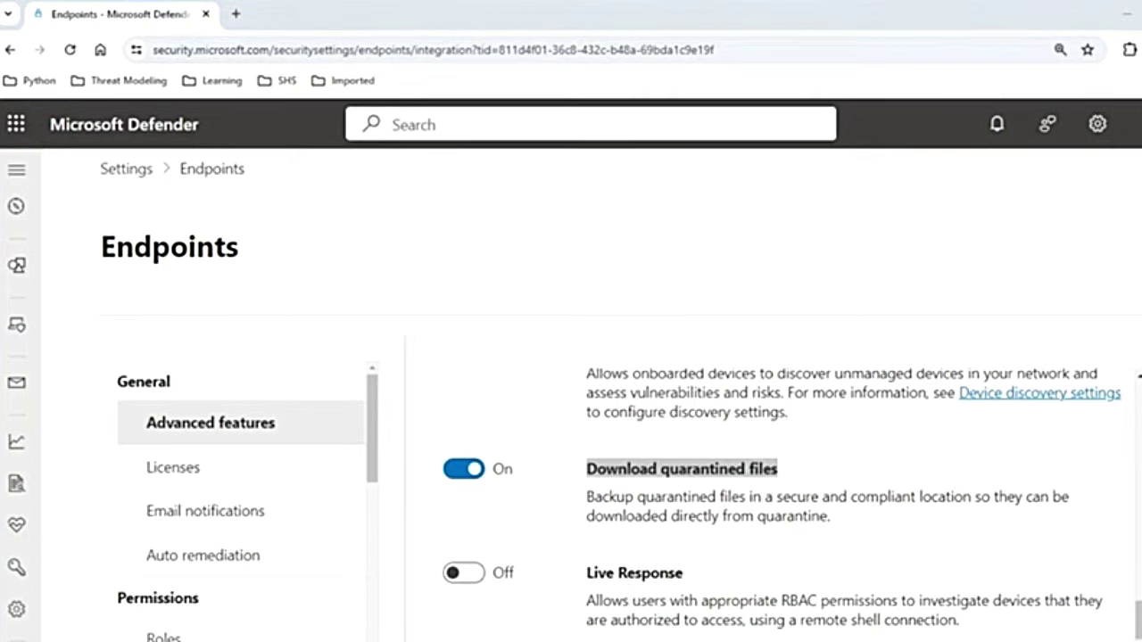
- Switch to Windows Security and examine the local virus and threat protection settings, closing the window when done
click(94, 629)
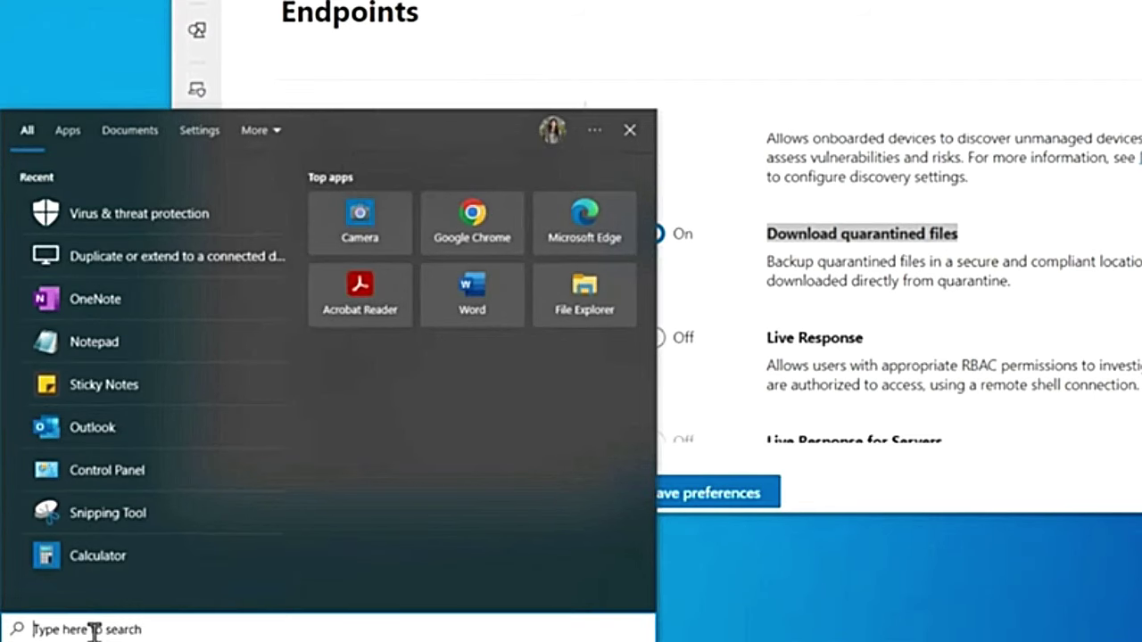
text(viru)
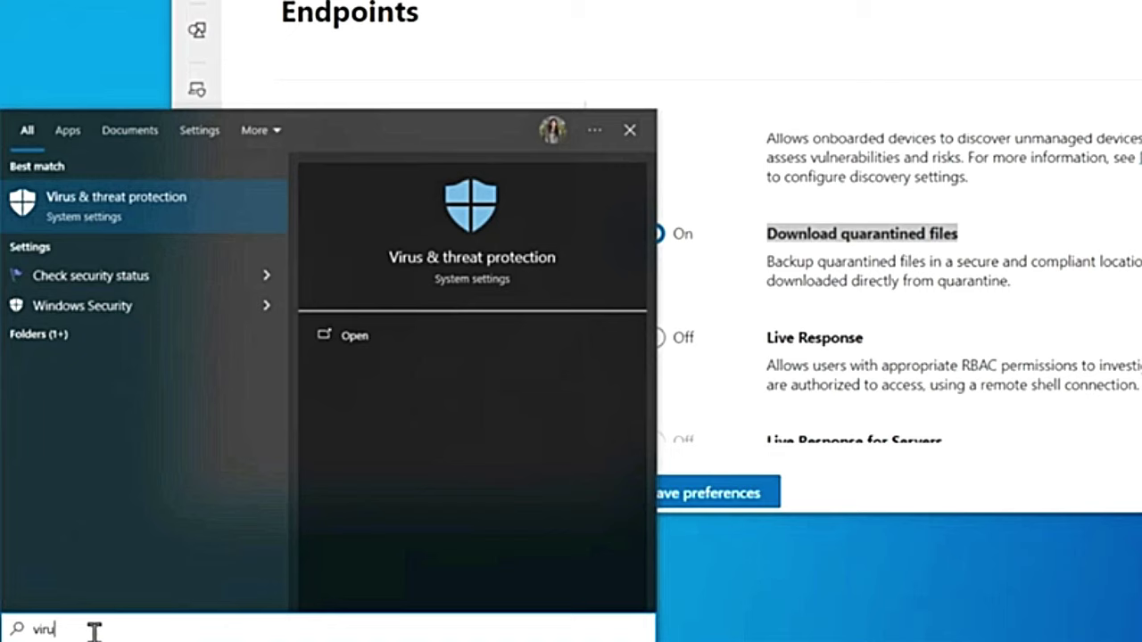
click(163, 190)
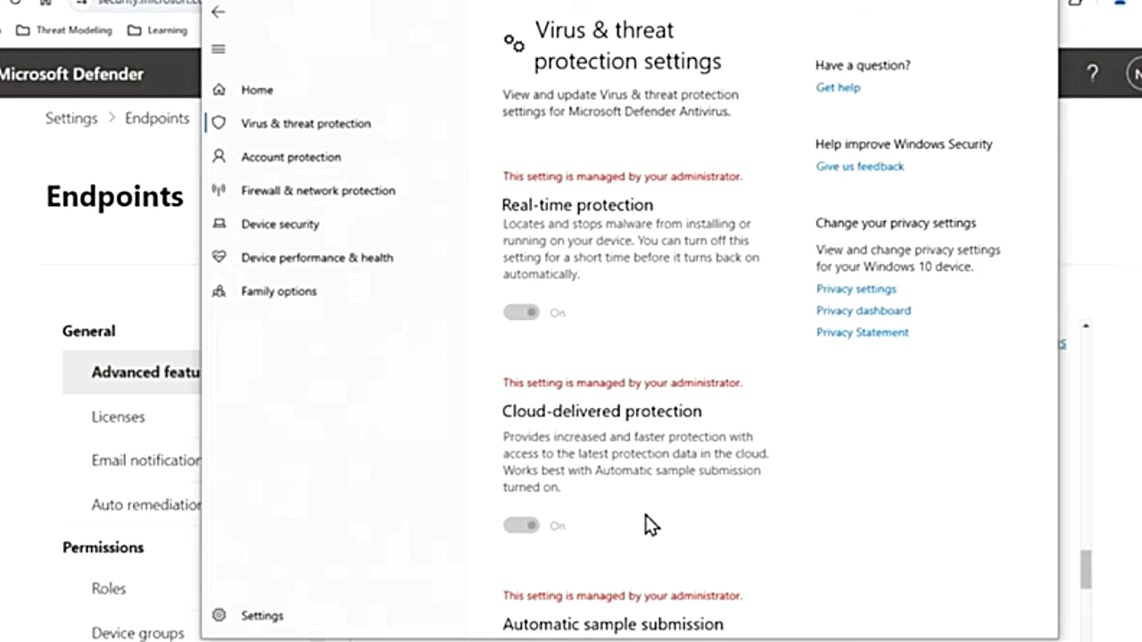
scroll(669, 482, down, 2)
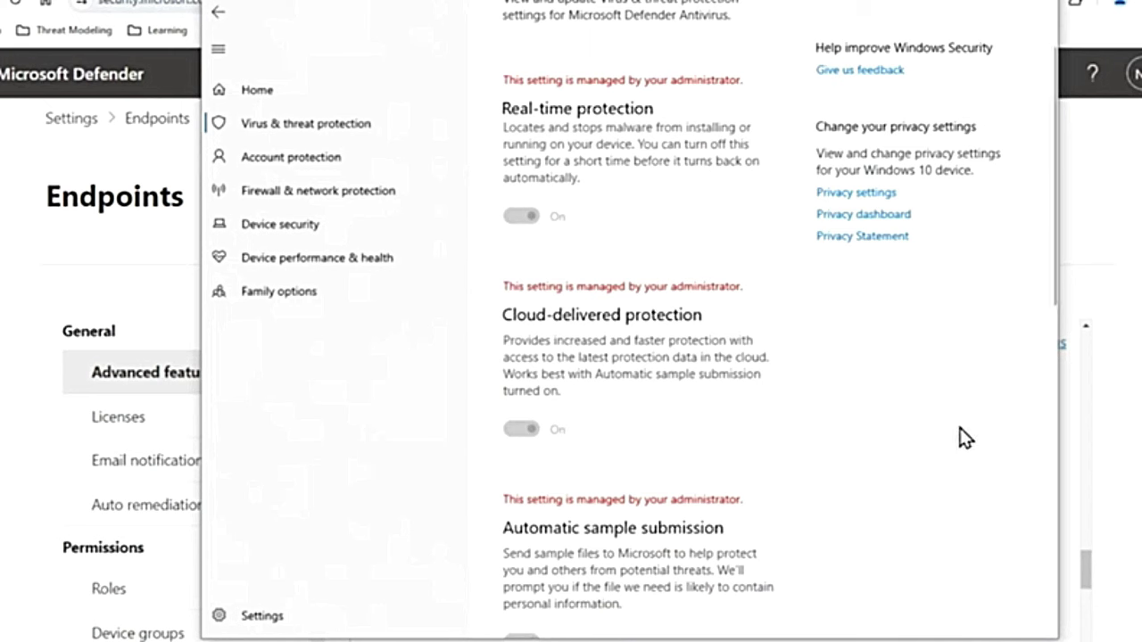
click(1040, 5)
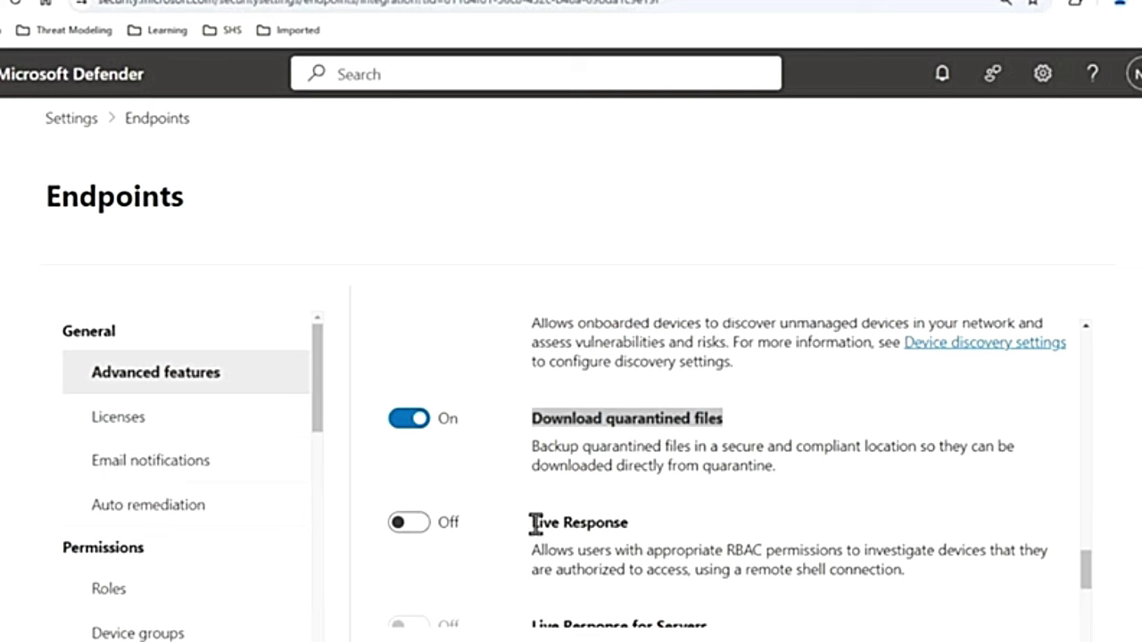
- Review the Live Response, Live Response for Servers and Live Response unsigned script execution settings
drag(534, 523, 655, 532)
drag(535, 523, 644, 527)
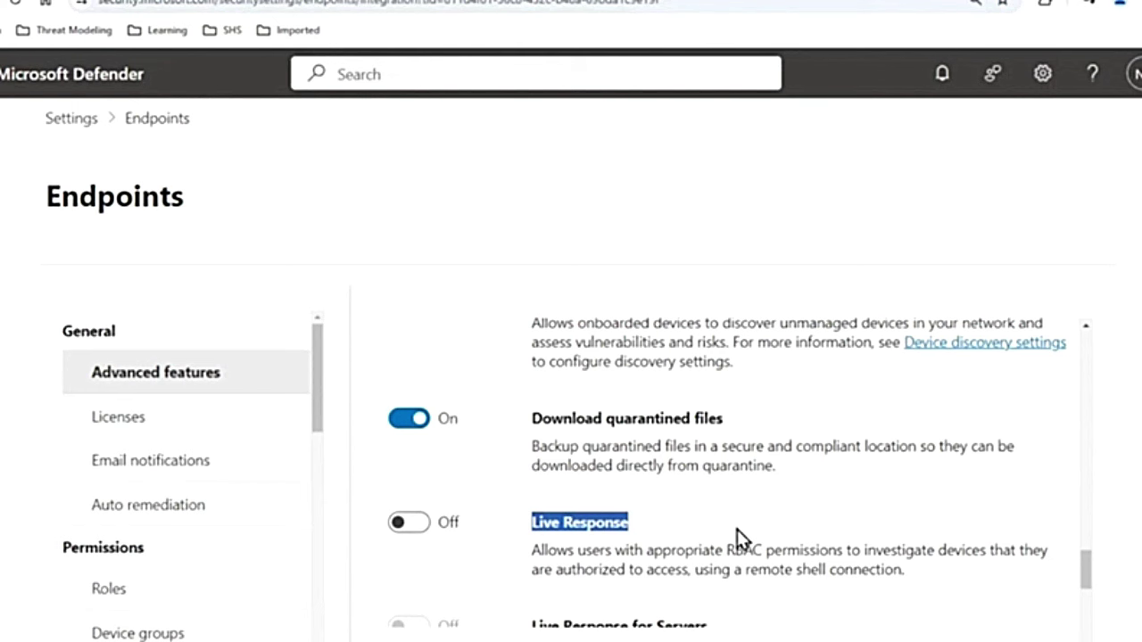
scroll(737, 529, down, 2)
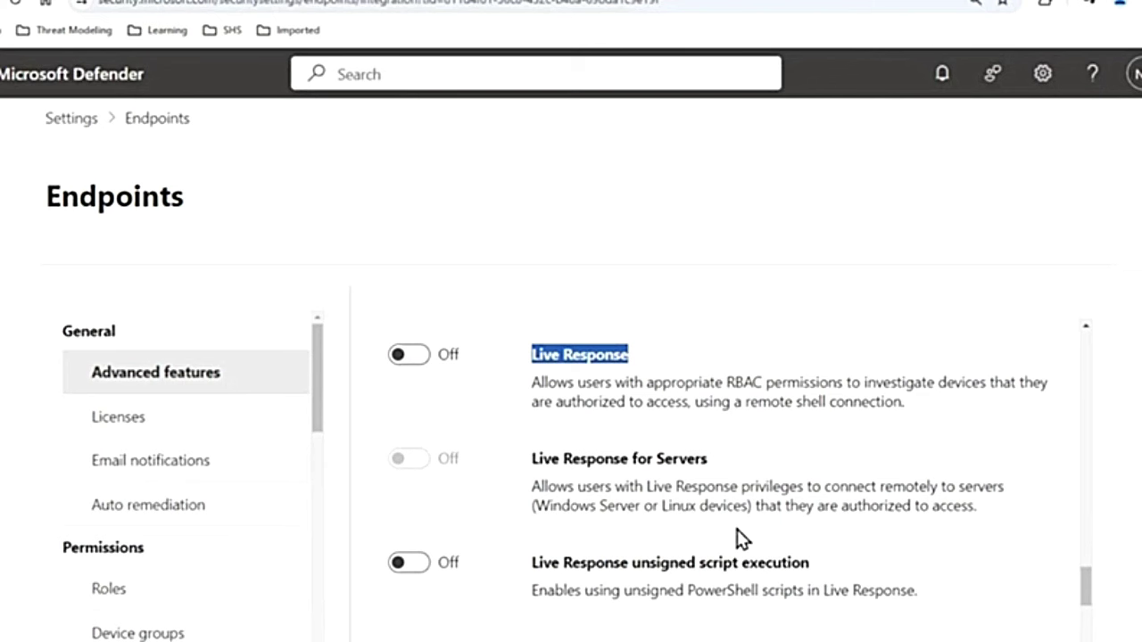
drag(530, 459, 741, 460)
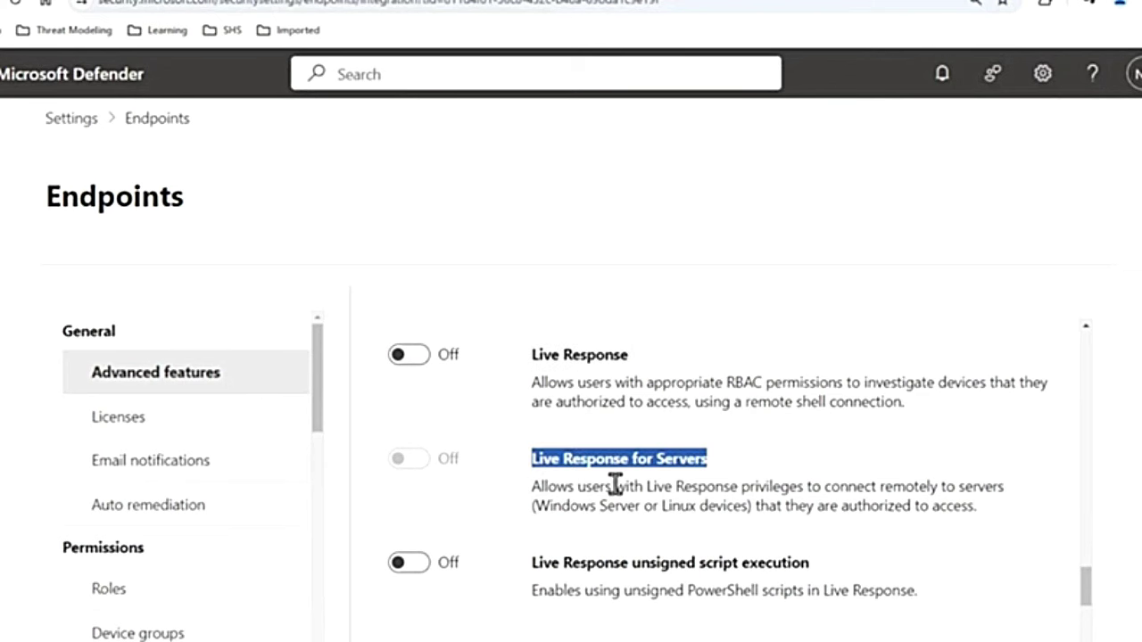
scroll(762, 539, down, 2)
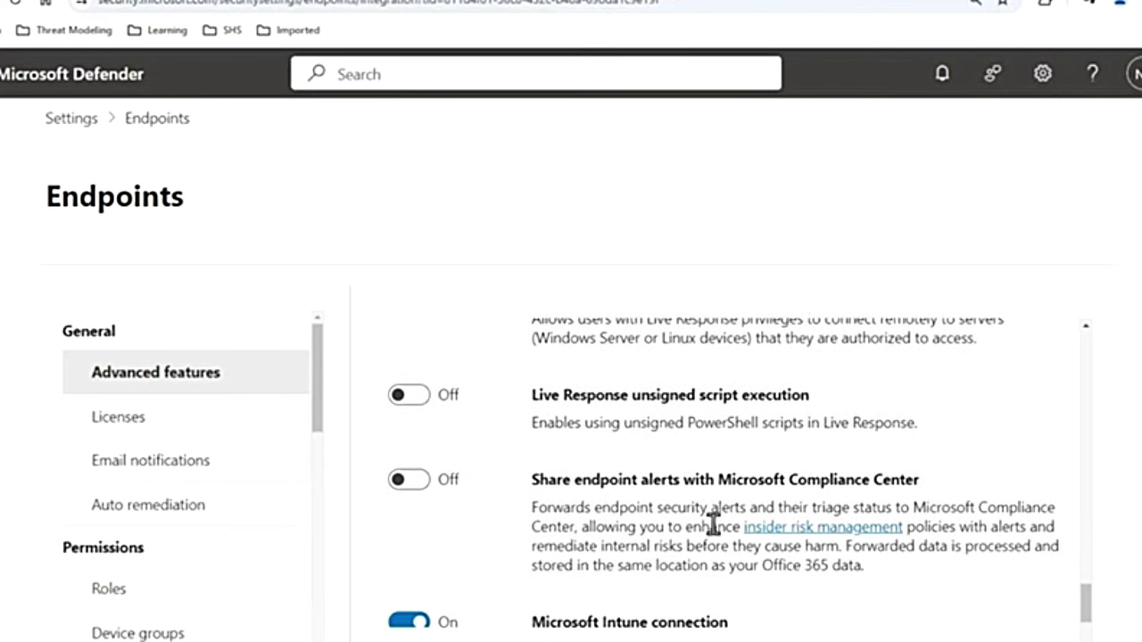
drag(532, 396, 828, 401)
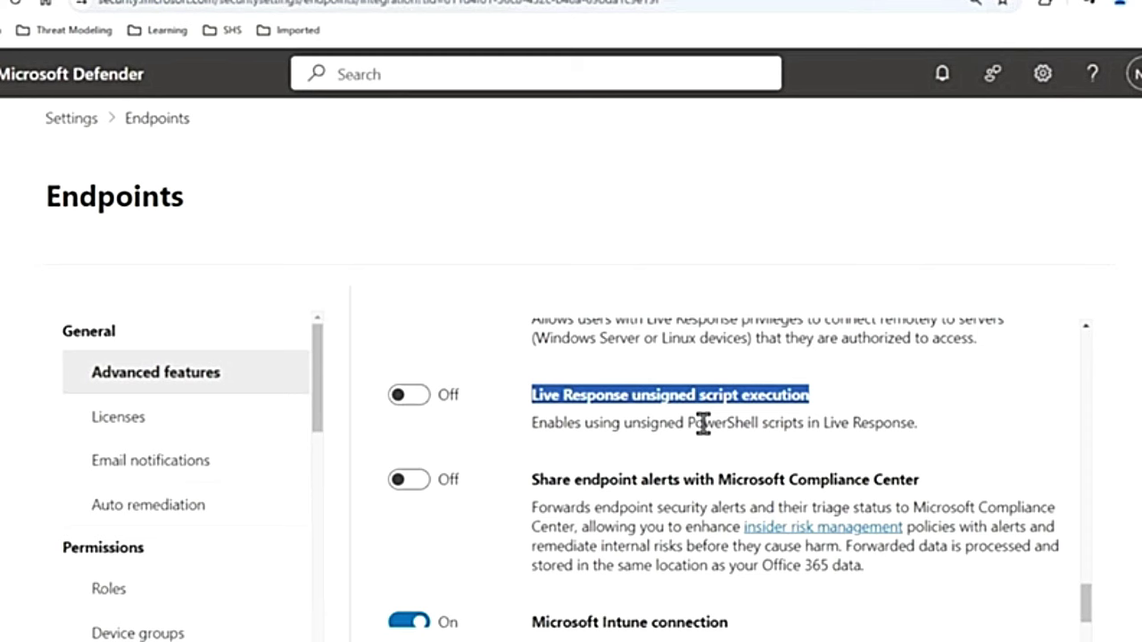
- Read the setting for sharing endpoint alerts with Microsoft Compliance Center and examine the Microsoft Purview portal's address, introduction and solutions list
drag(532, 482, 945, 492)
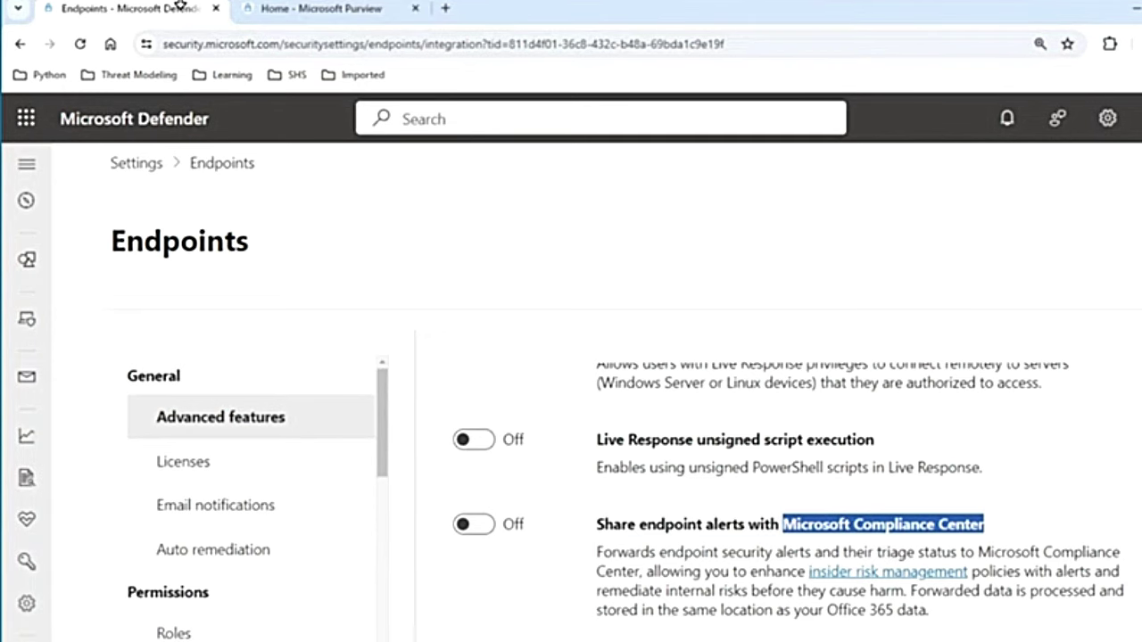
click(298, 13)
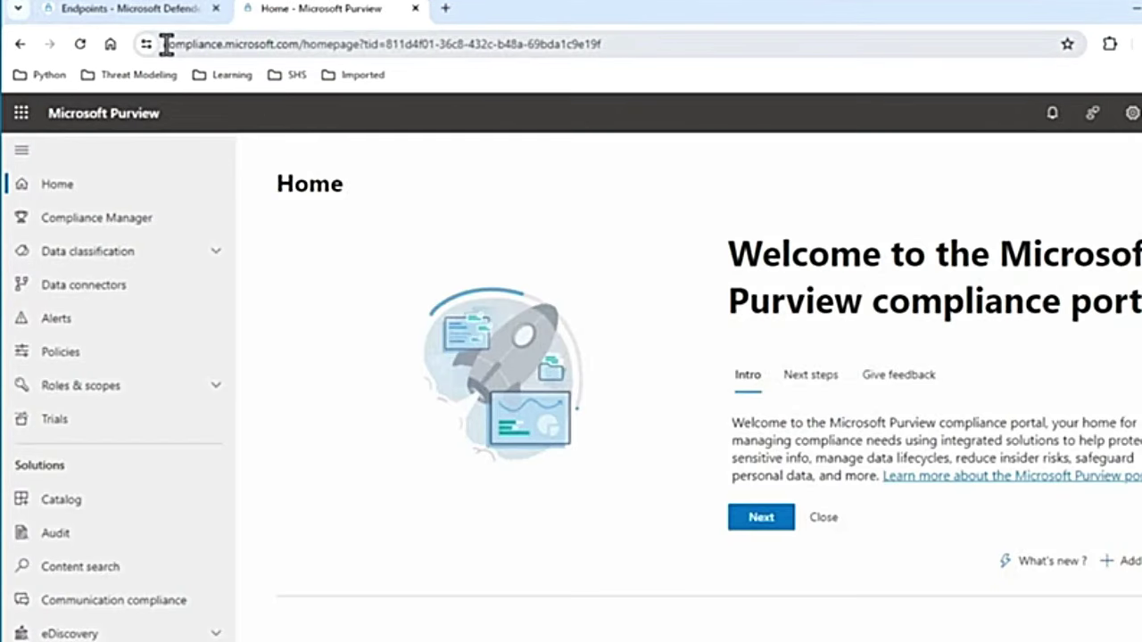
drag(164, 44, 299, 46)
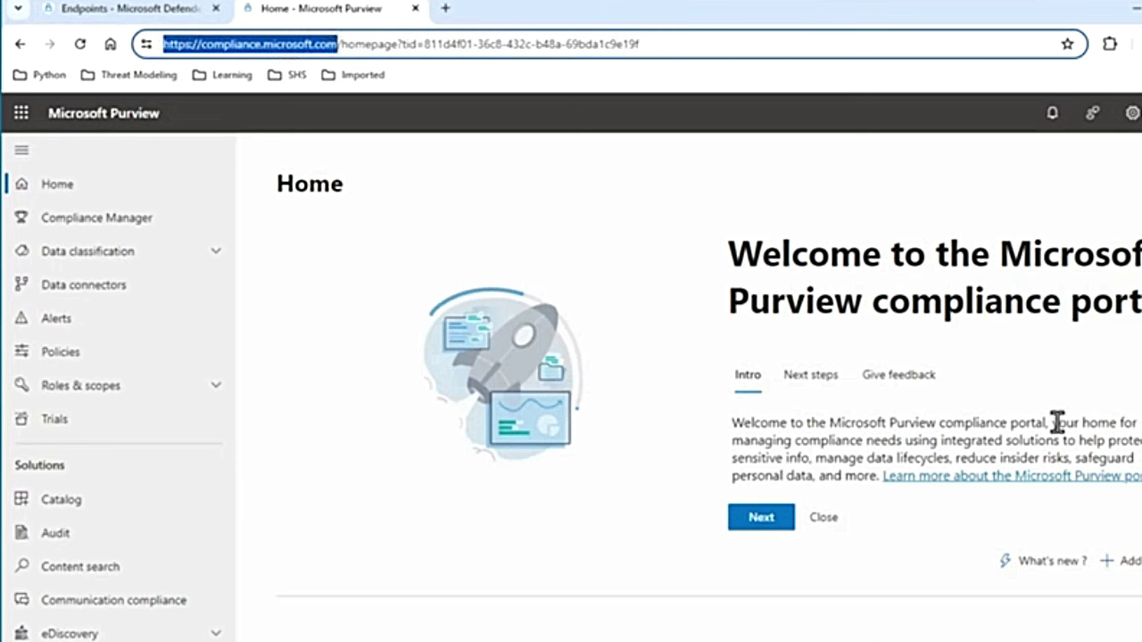
drag(1053, 422, 883, 459)
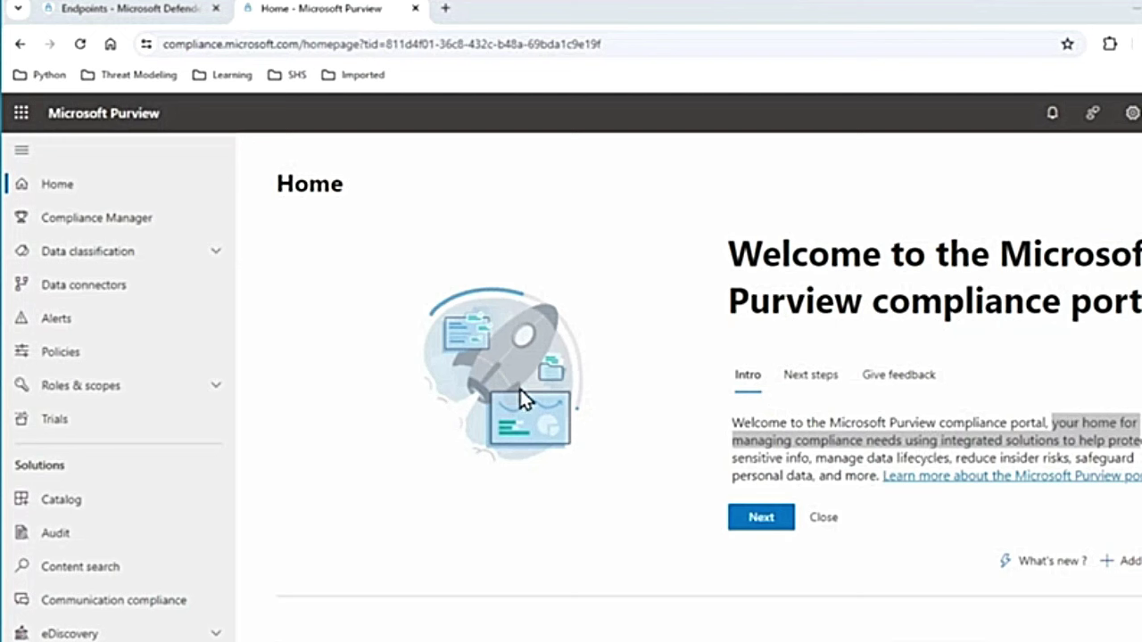
scroll(189, 479, down, 3)
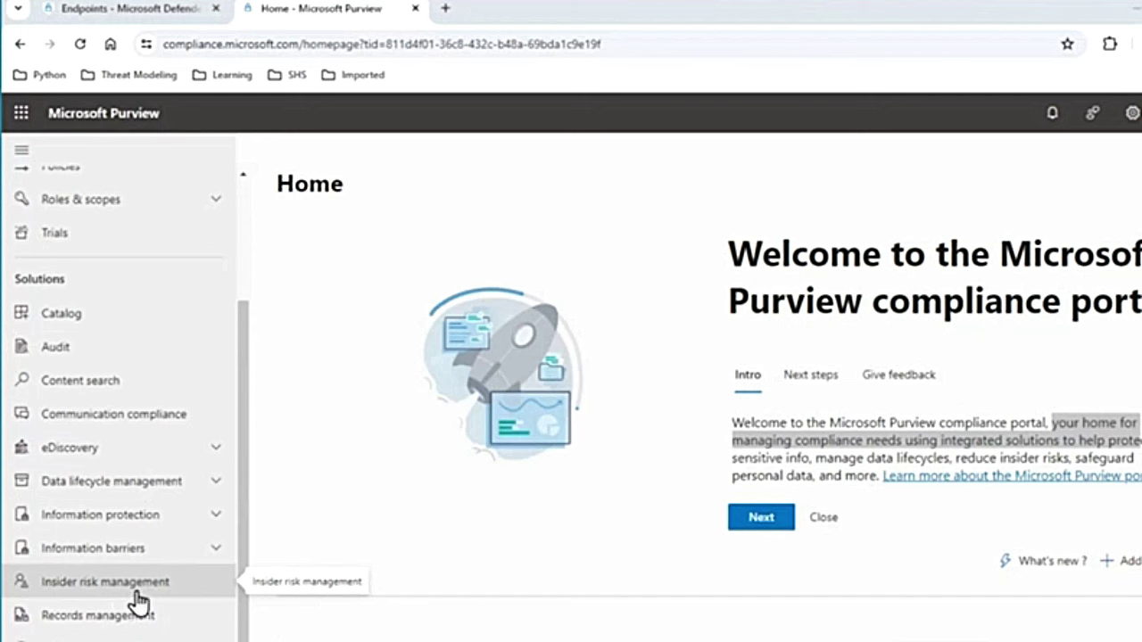
- Open Insider risk management in Microsoft Purview and review its trial page and listed benefits
click(129, 591)
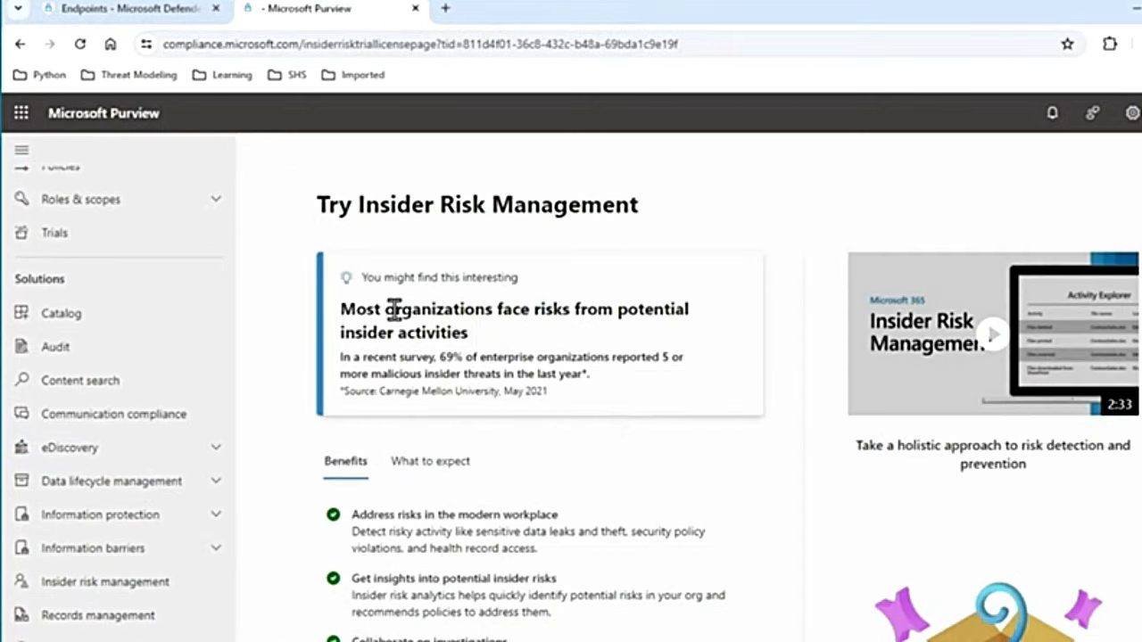
scroll(678, 516, down, 1)
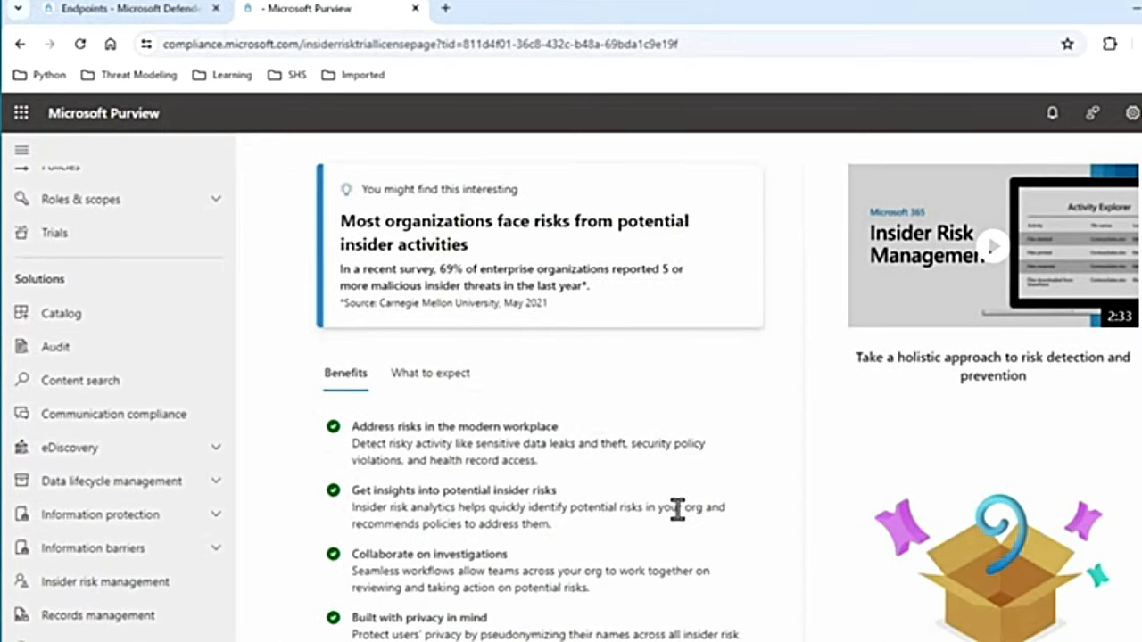
scroll(676, 510, up, 1)
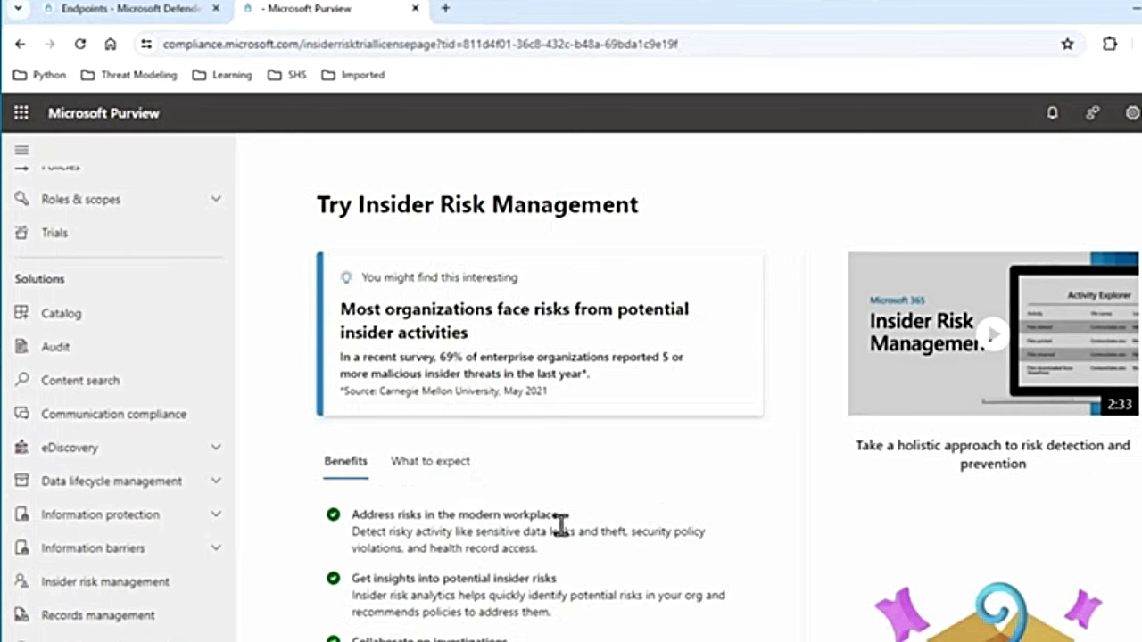
- Expand the Data lifecycle management and Information protection solutions and view the sensitivity Labels page
click(131, 486)
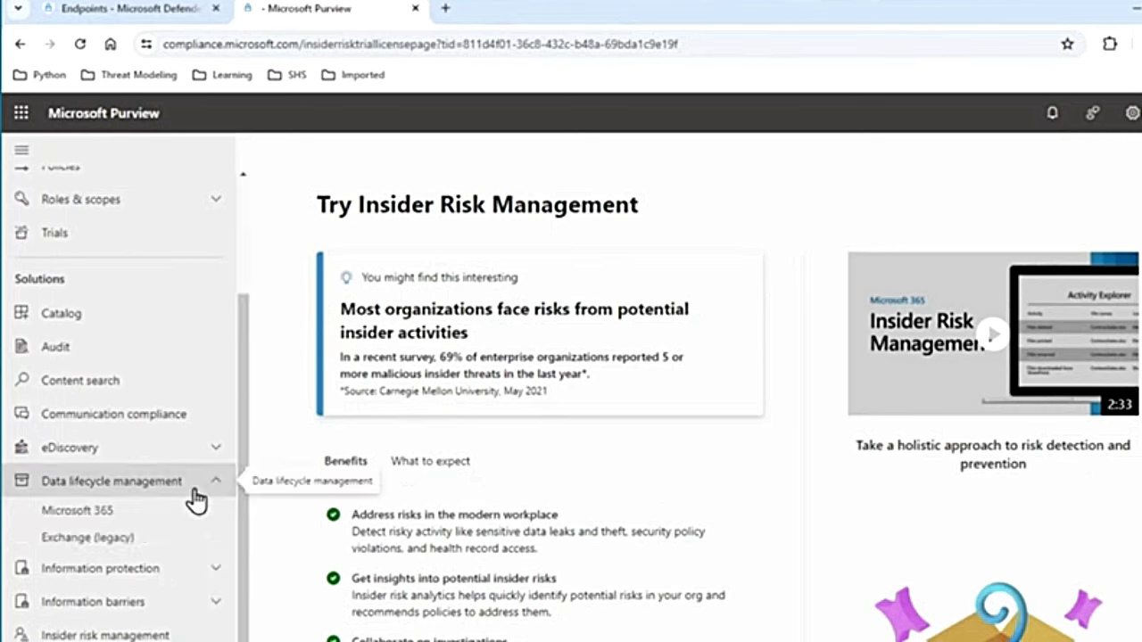
click(109, 572)
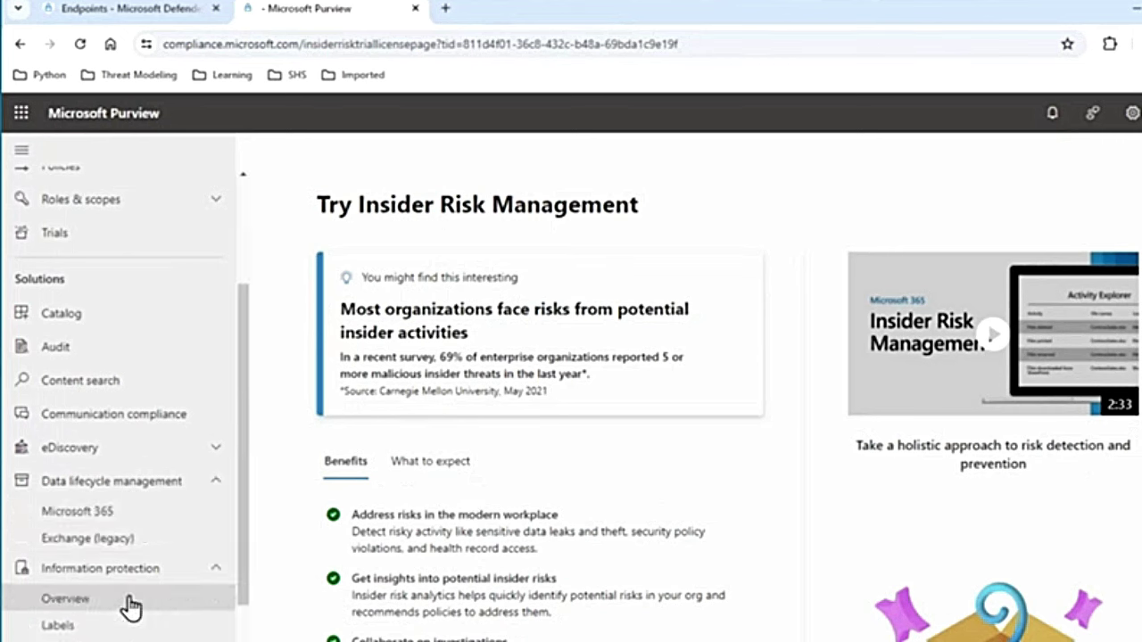
click(96, 628)
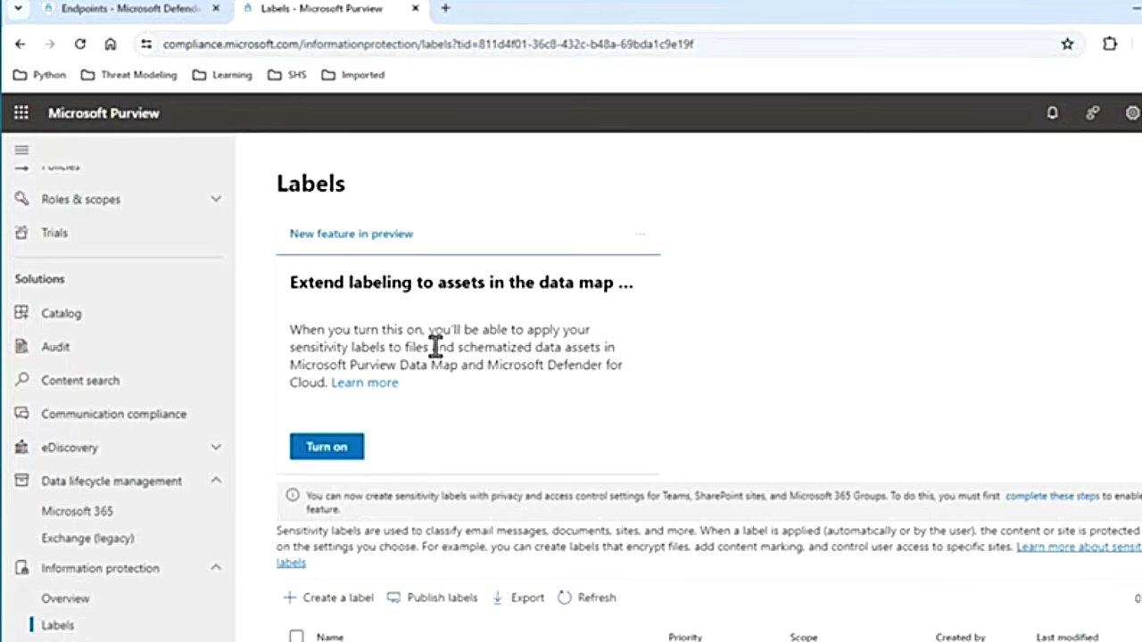
- Compare the Defender setting for sharing endpoint alerts with Microsoft Compliance Center against Purview's Insider risk management page, ending back in Defender
key(ctrl+shift+Tab)
drag(597, 525, 947, 523)
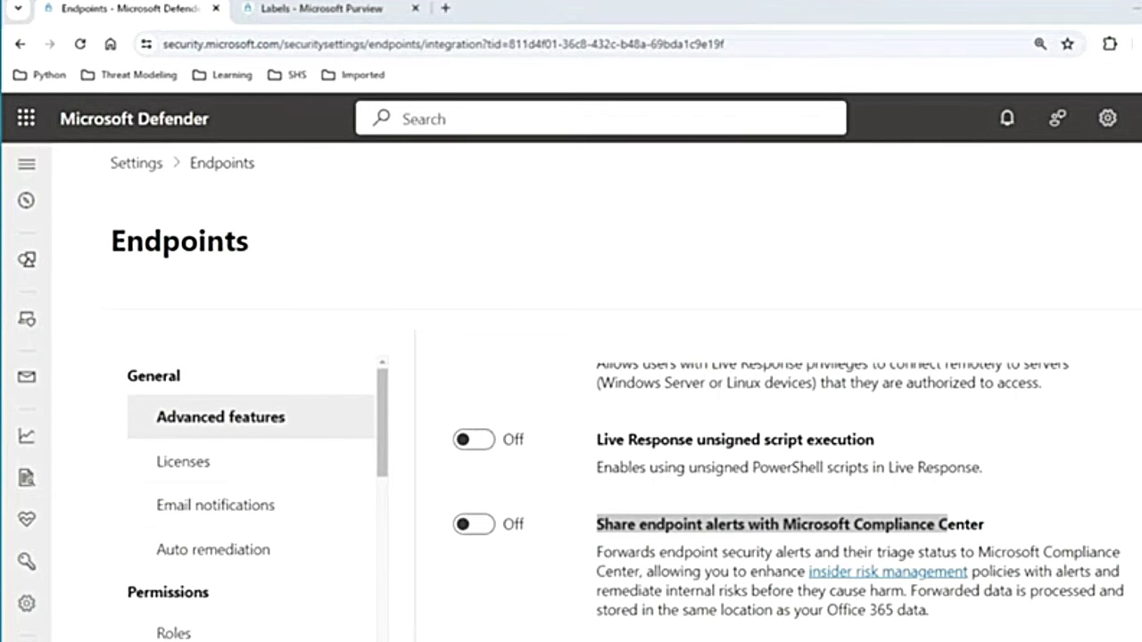
click(320, 10)
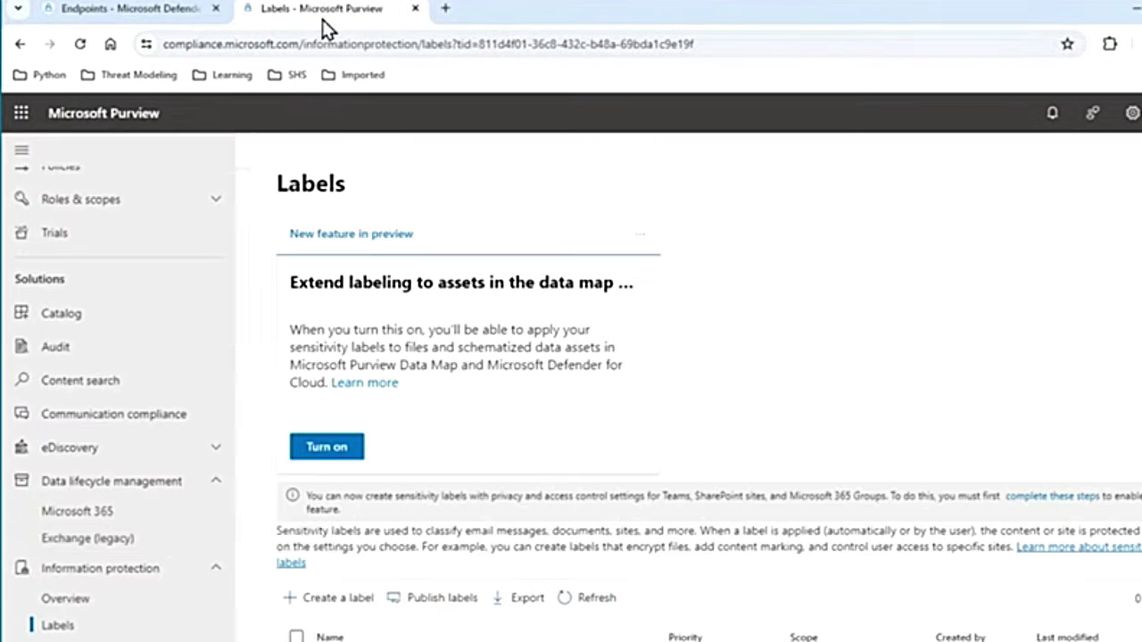
scroll(140, 553, down, 3)
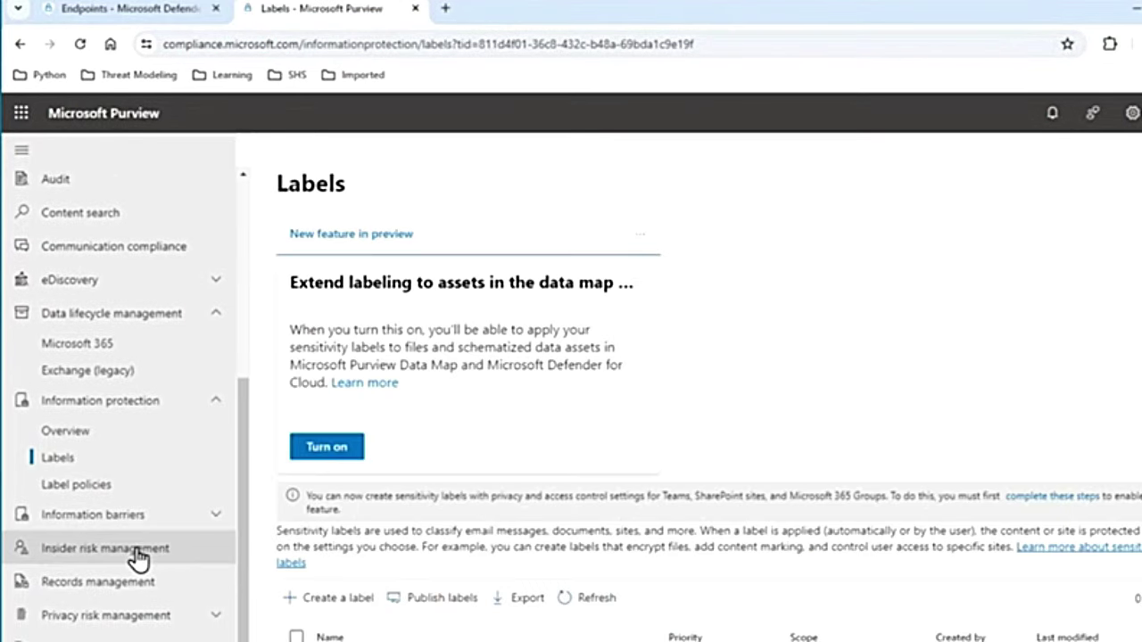
click(142, 553)
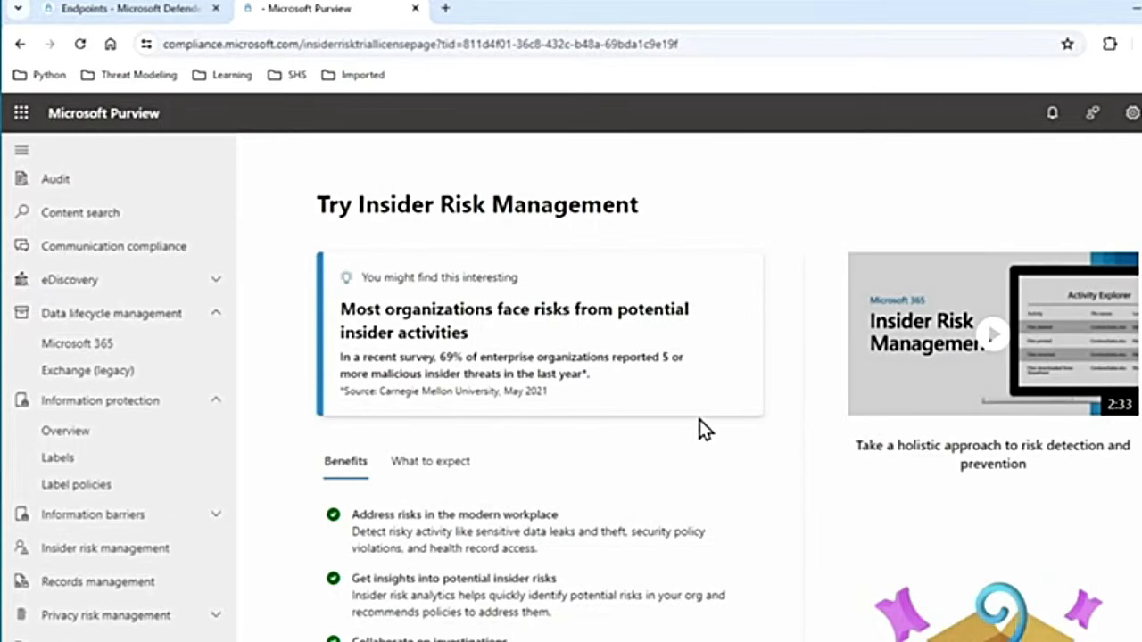
click(134, 11)
click(606, 524)
drag(606, 524, 848, 522)
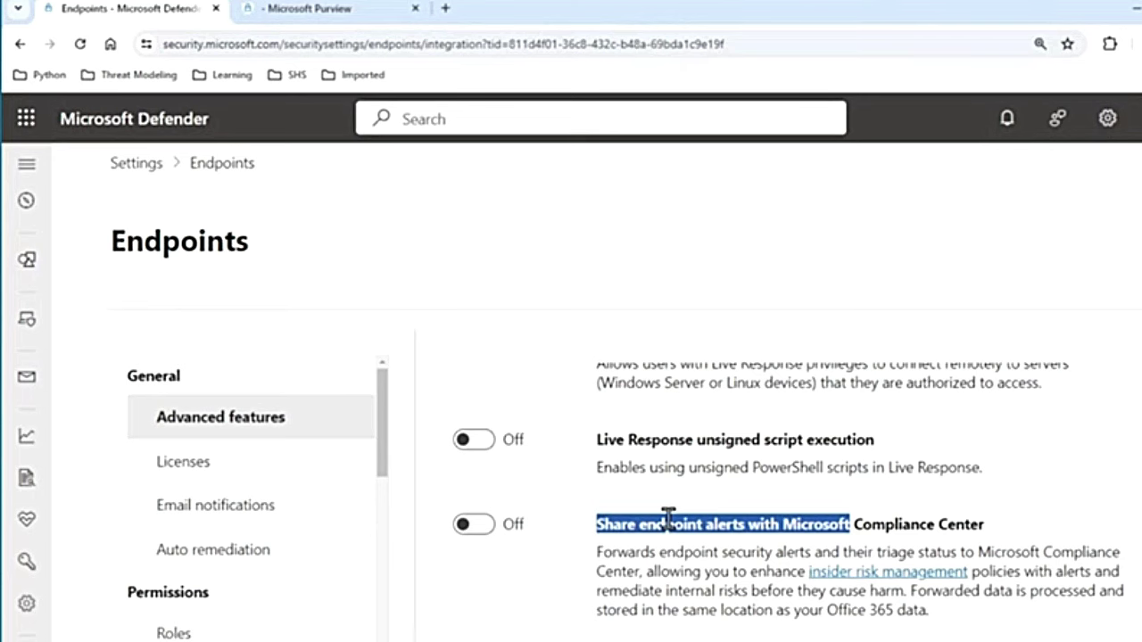
- Review the Microsoft Intune connection and Authenticated telemetry settings, including the note on preventing spoofing telemetry
scroll(668, 517, down, 3)
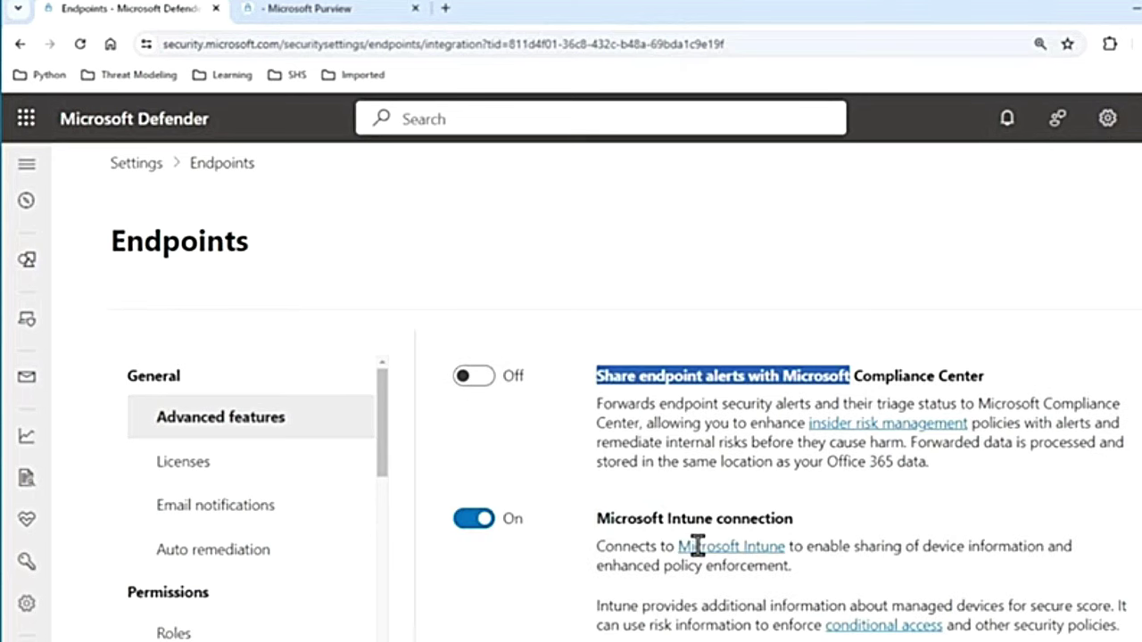
drag(595, 416, 846, 419)
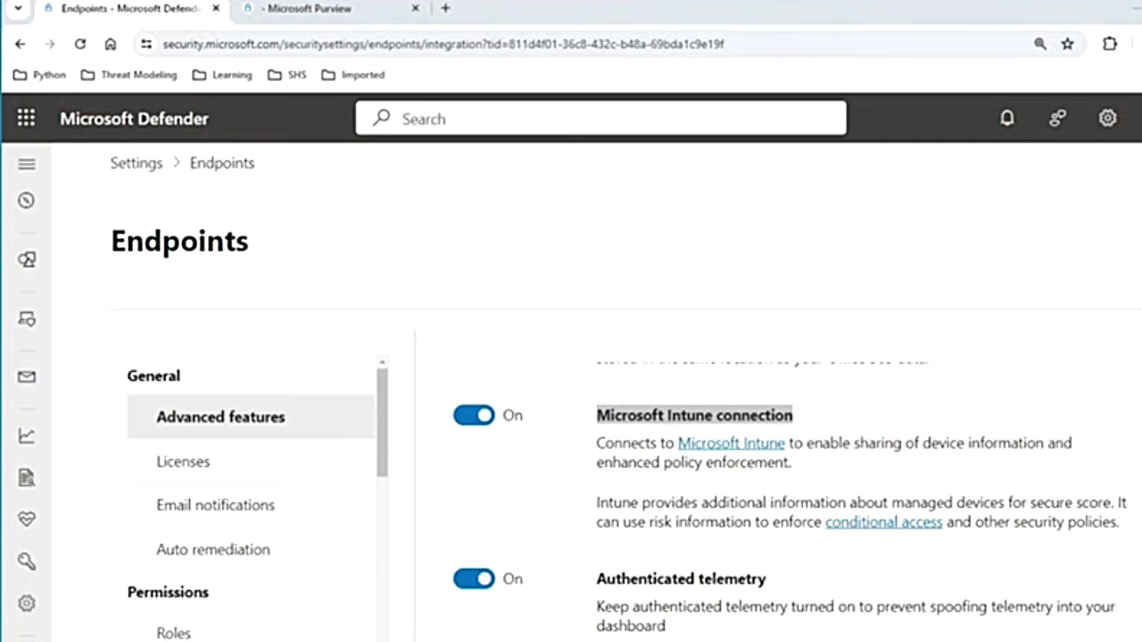
triple_click(774, 580)
scroll(774, 581, down, 2)
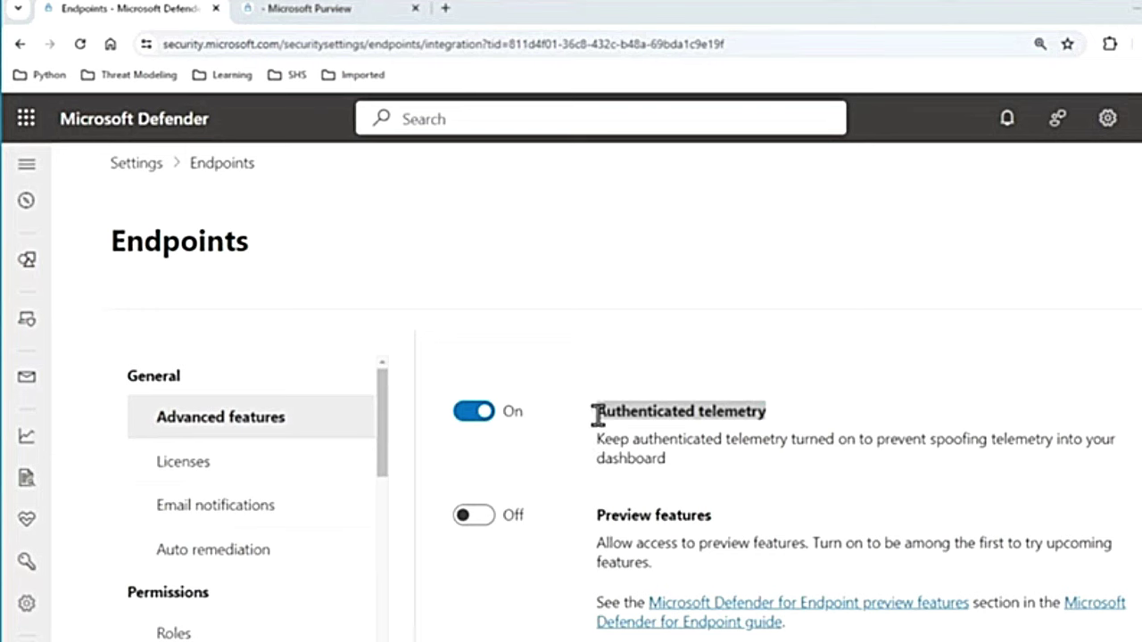
drag(596, 413, 794, 418)
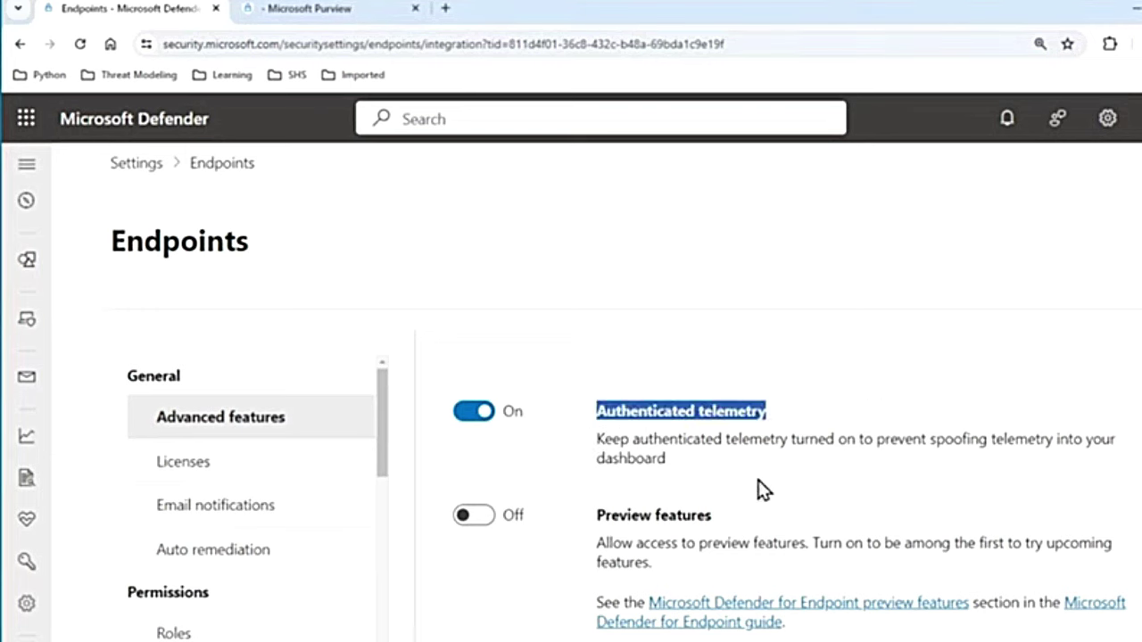
click(633, 443)
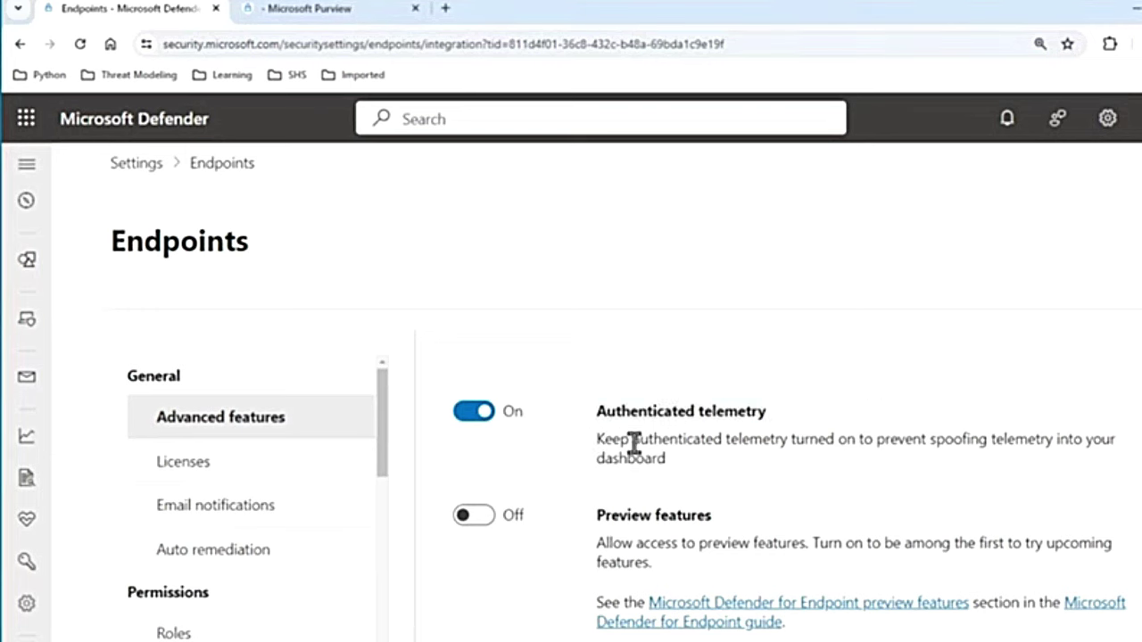
drag(633, 443, 853, 441)
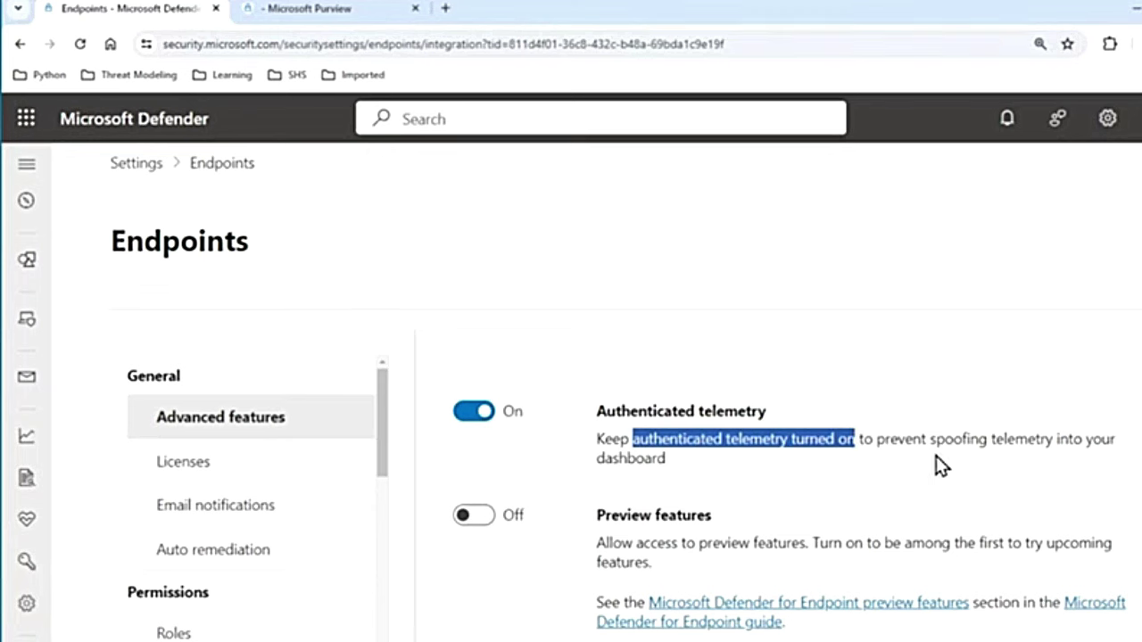
drag(934, 440, 1051, 439)
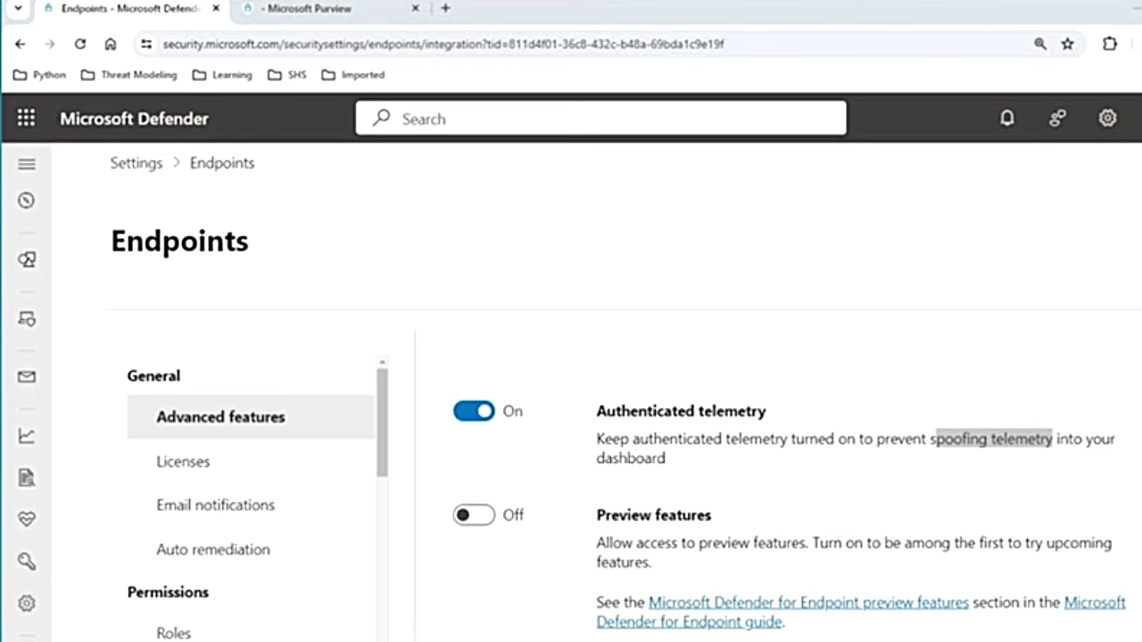
- Review the Preview features and Endpoint Attack Notifications settings, then return to the start of the advanced features list
drag(597, 517, 758, 523)
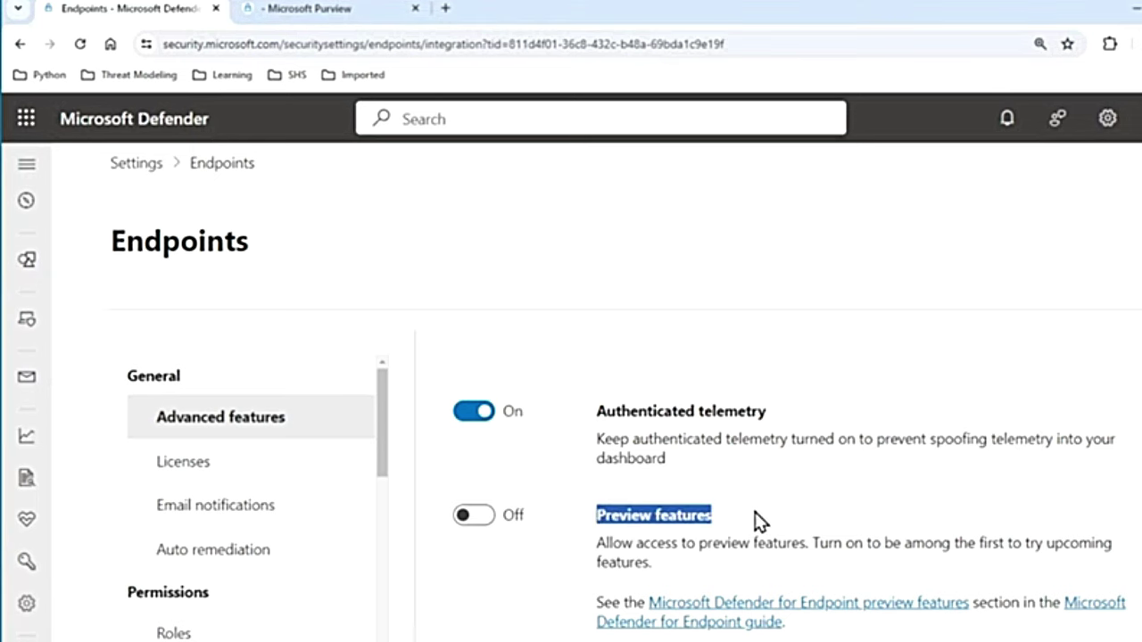
scroll(813, 549, down, 1)
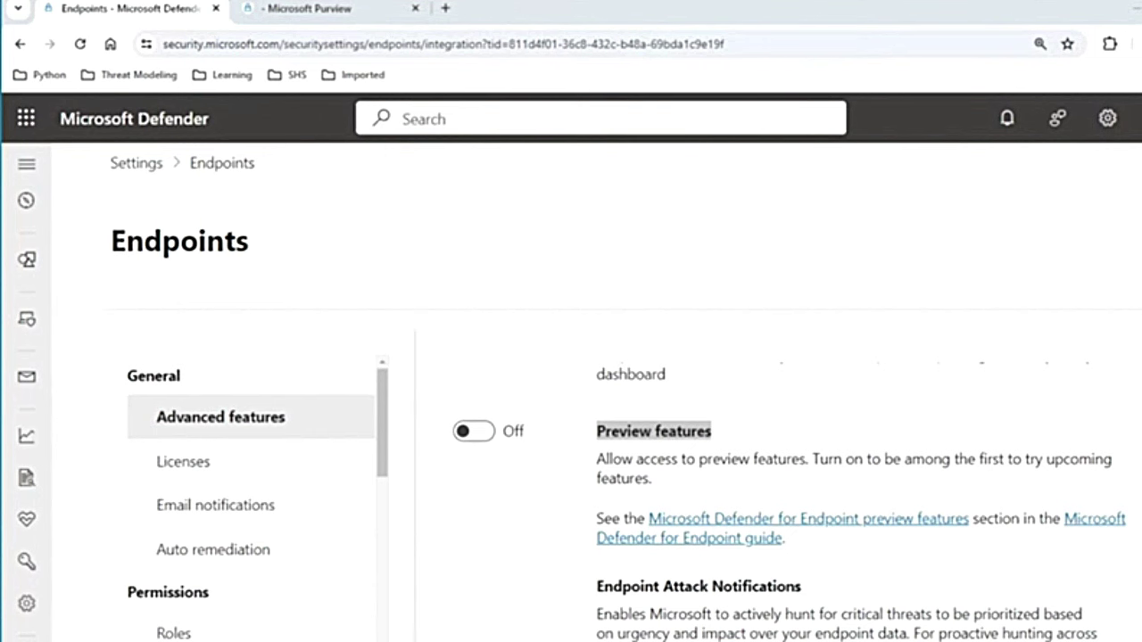
drag(584, 438, 776, 435)
scroll(852, 614, down, 1)
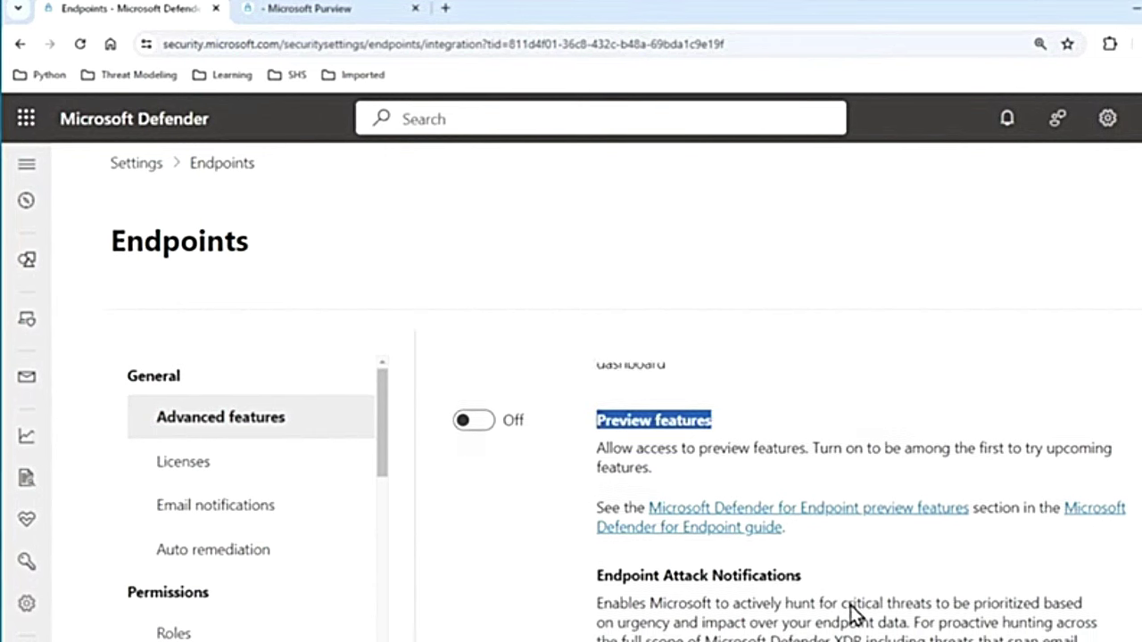
scroll(852, 614, down, 1)
scroll(852, 613, up, 1)
scroll(852, 614, down, 8)
scroll(852, 614, up, 3)
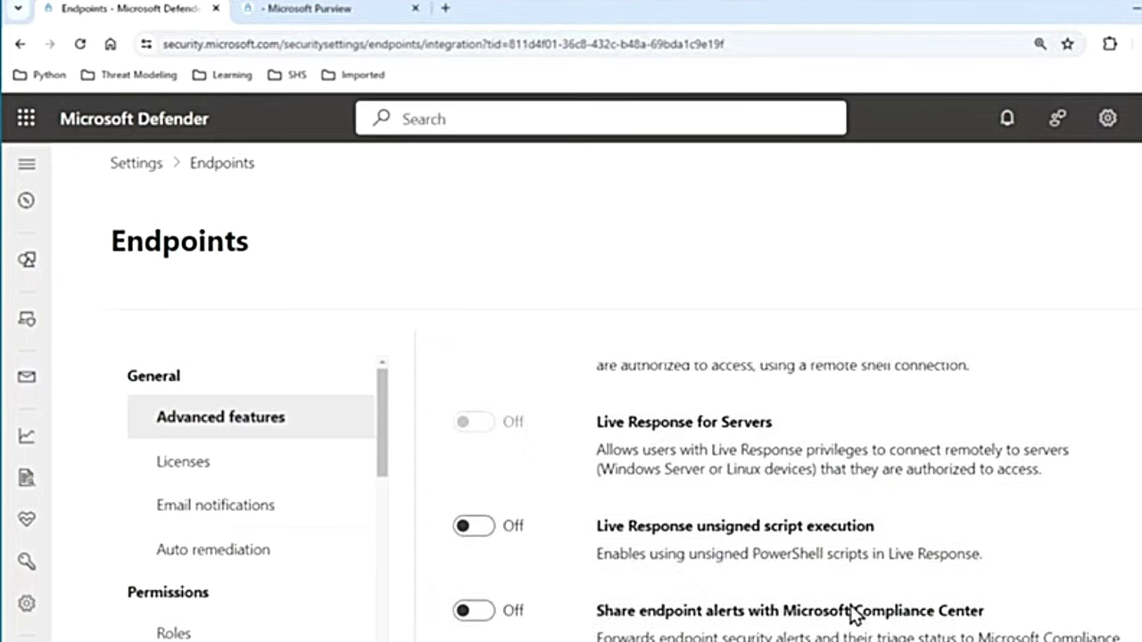
scroll(852, 614, up, 15)
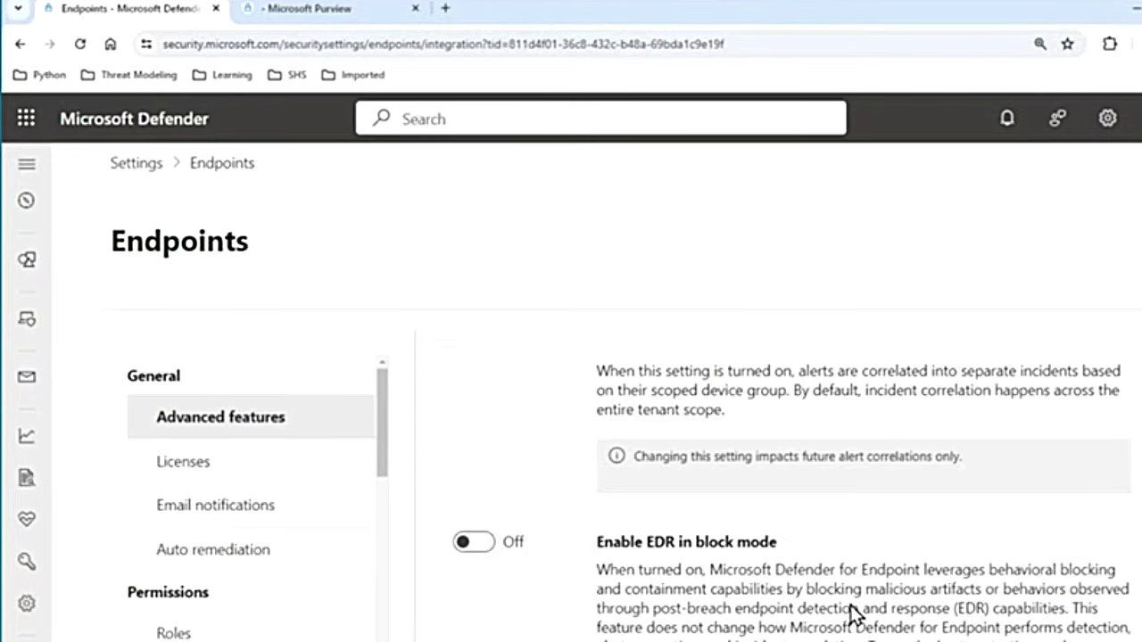
scroll(852, 614, up, 2)
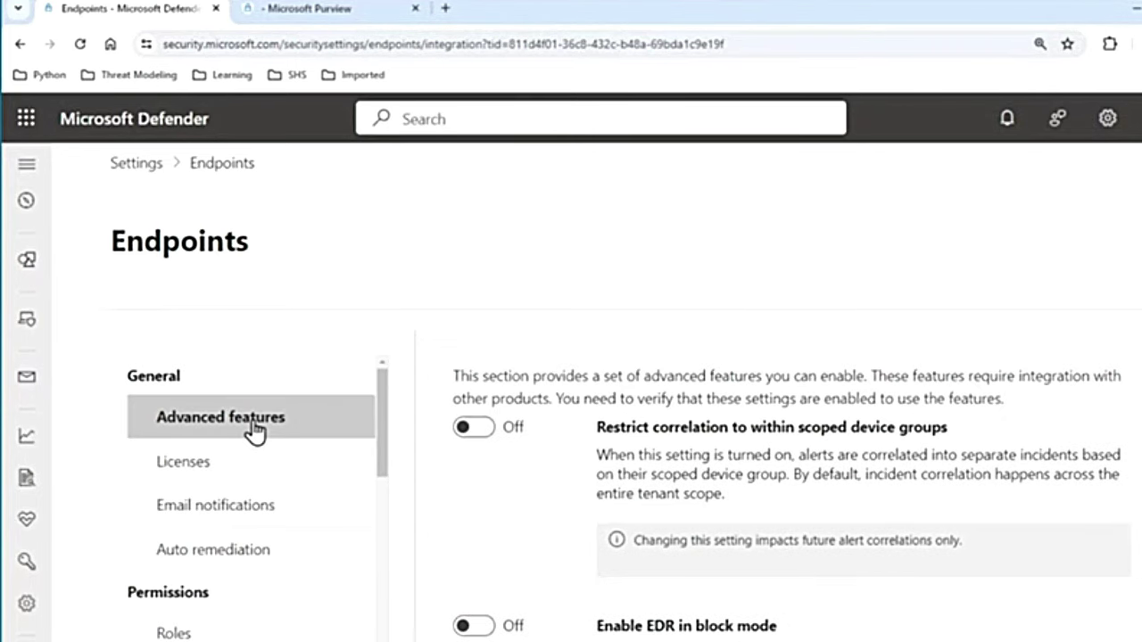